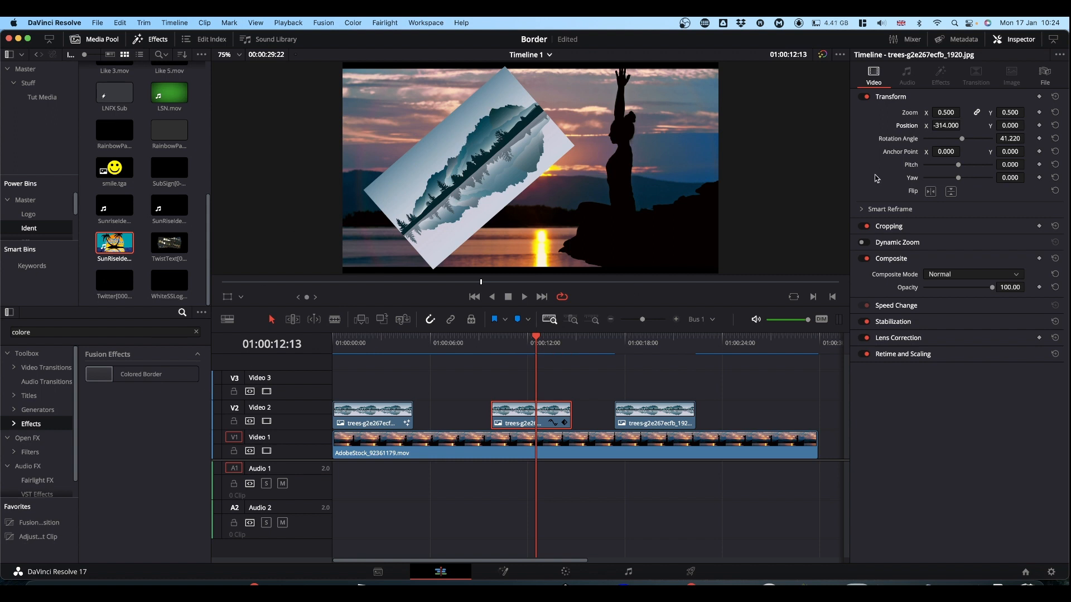
- Reset the middle trees clip's zoom, position and rotation angle to their defaults and apply the Colored Border effect to it
double_click(908, 112)
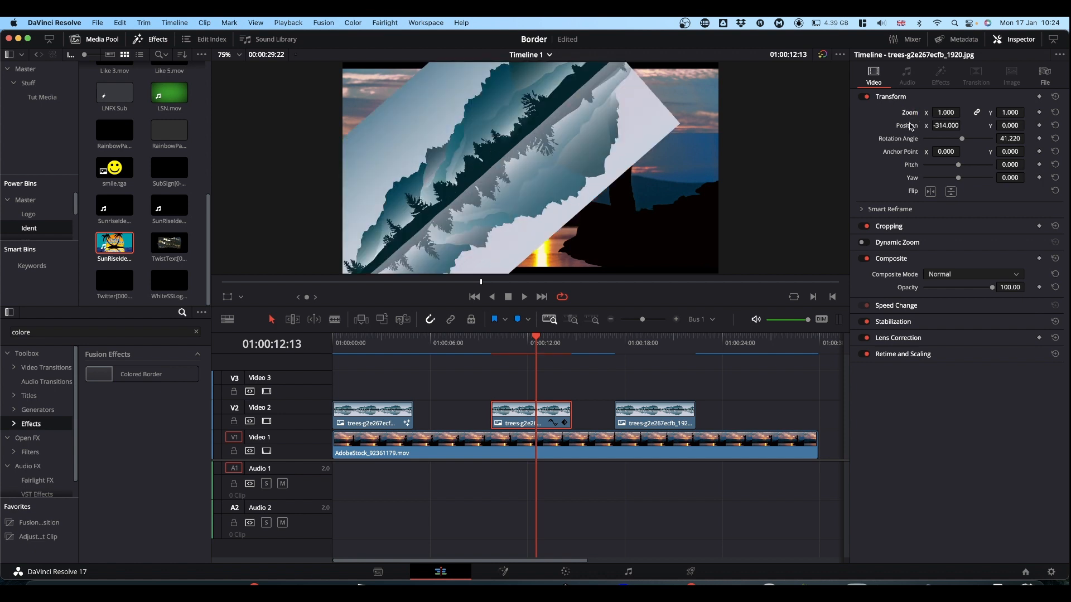
double_click(909, 125)
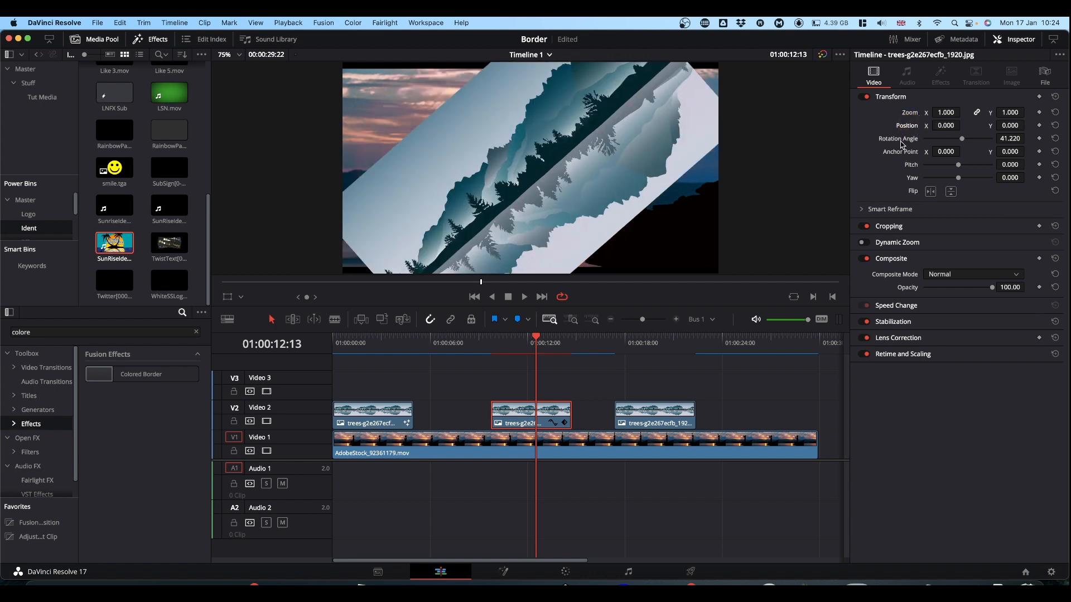
double_click(901, 139)
double_click(124, 374)
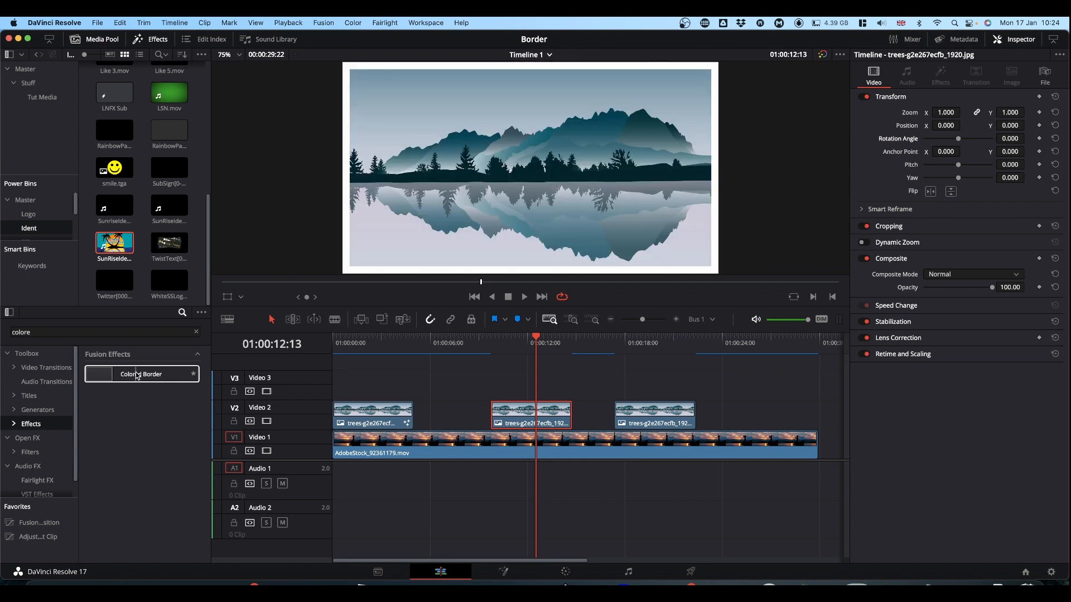
drag(138, 376, 554, 421)
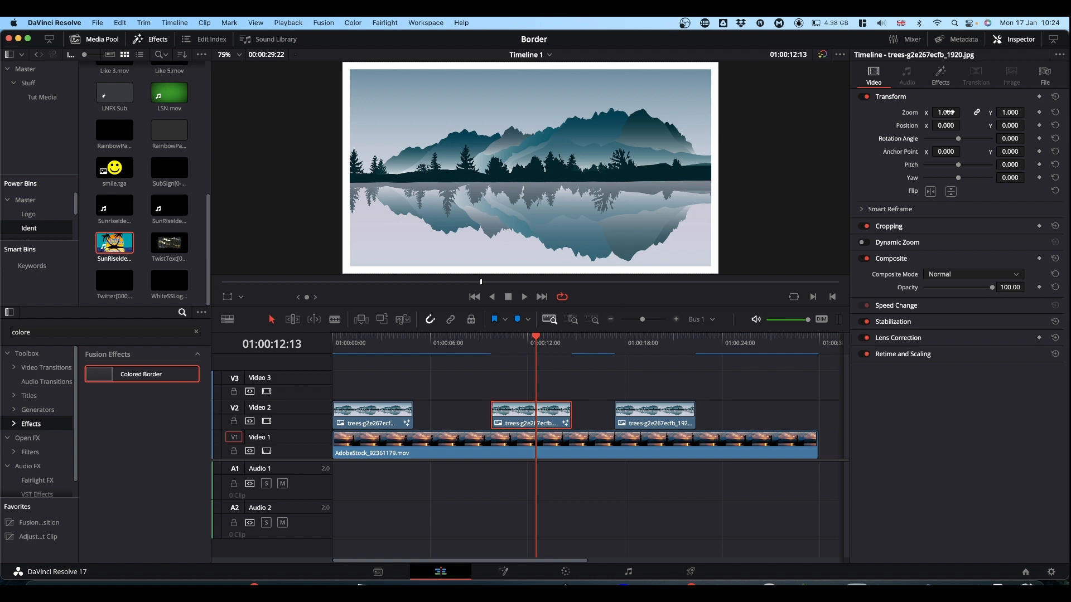
- Try the bordered clip at a zoom of 0.630, reset its zoom and save the project
drag(948, 112, 930, 112)
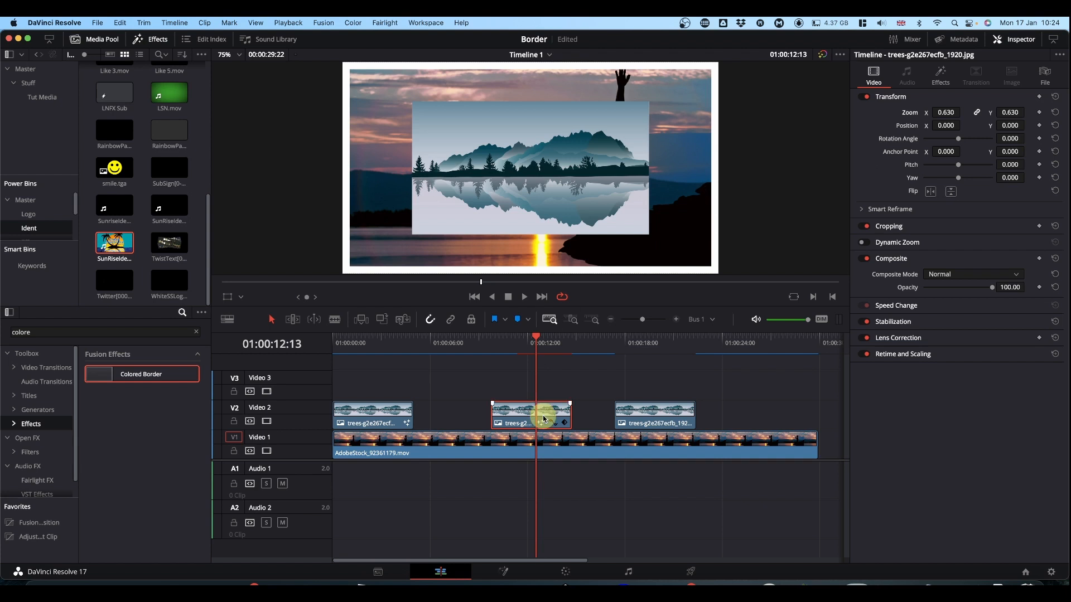
click(943, 74)
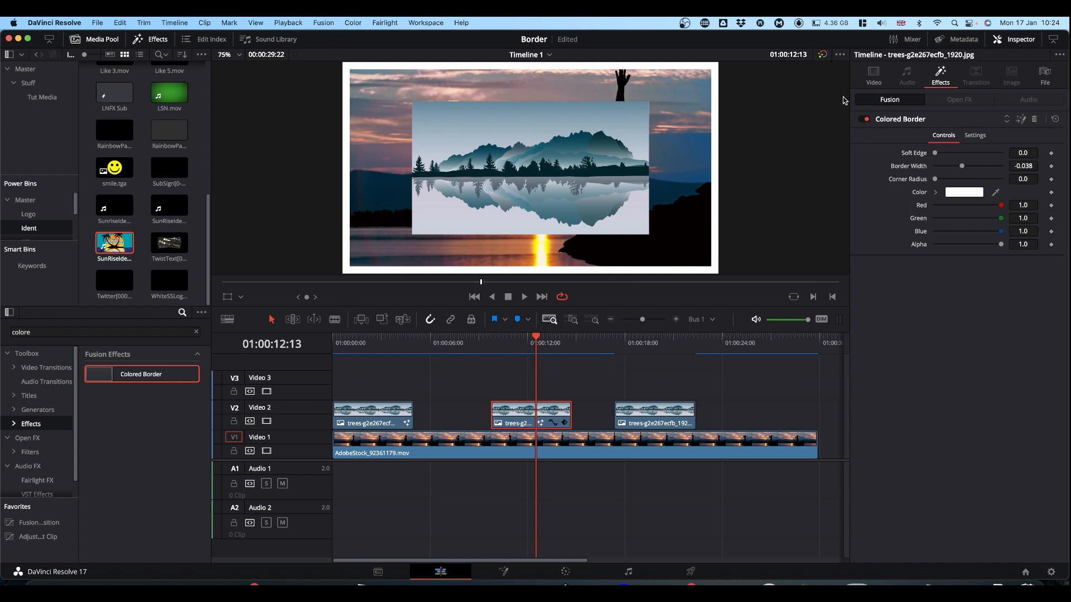
click(871, 73)
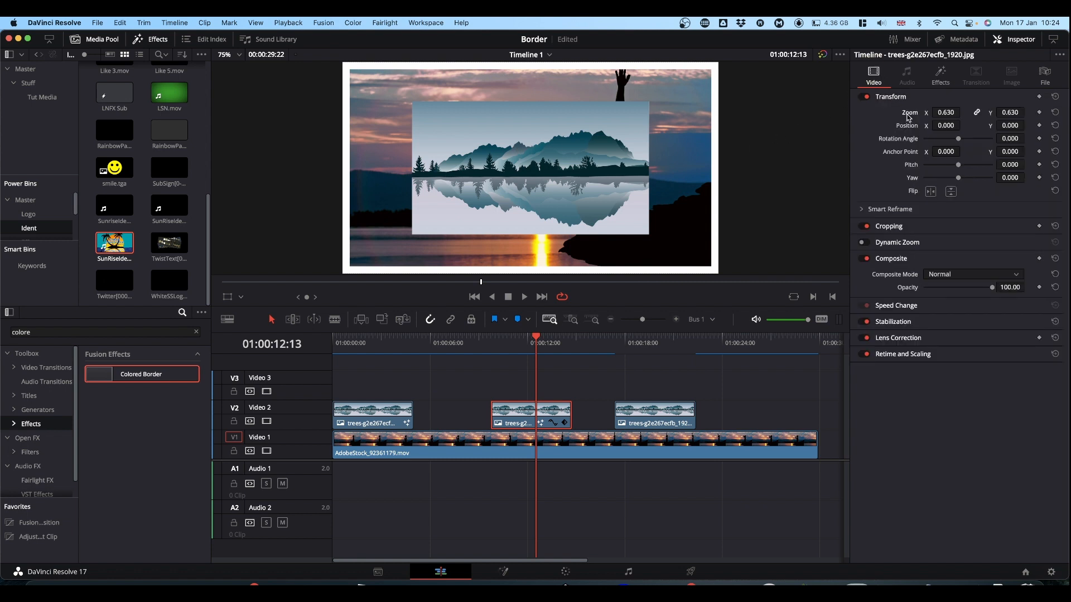
double_click(910, 114)
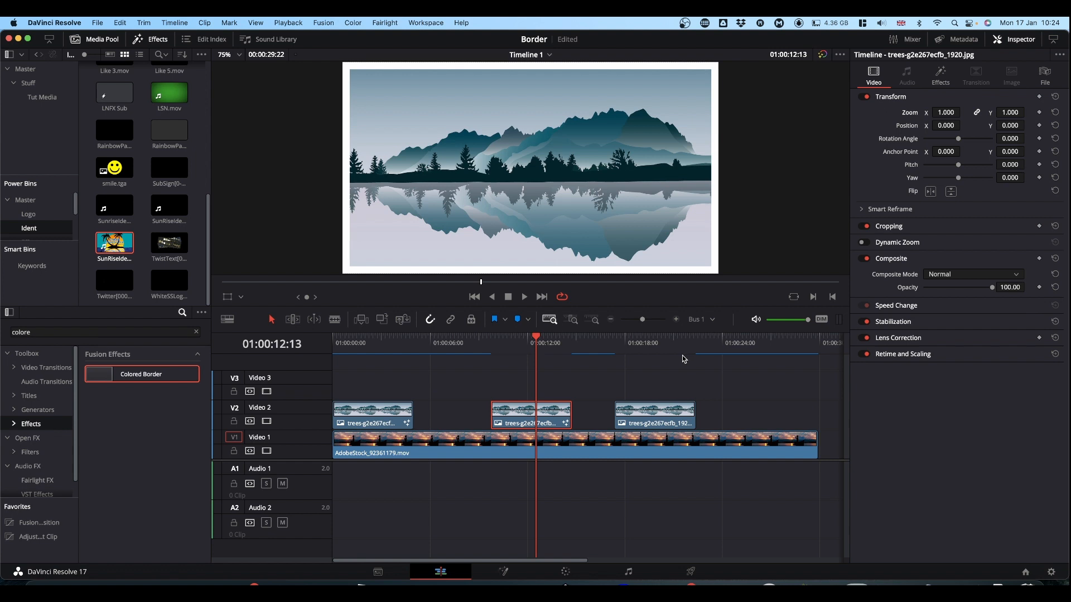
key(super+s)
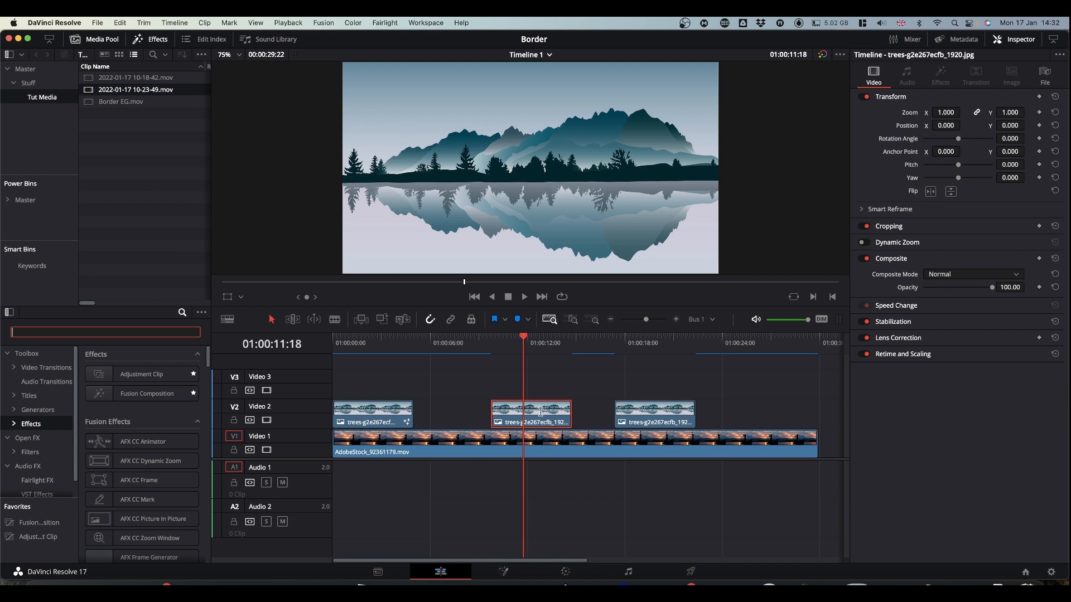
- Nudge the middle trees clip slightly earlier on Video 2 and open it in Fusion with the playhead at 01:00:12:03
mouse_move(540, 413)
mouse_down()
mouse_move(490, 413)
mouse_move(561, 413)
mouse_move(537, 413)
mouse_up()
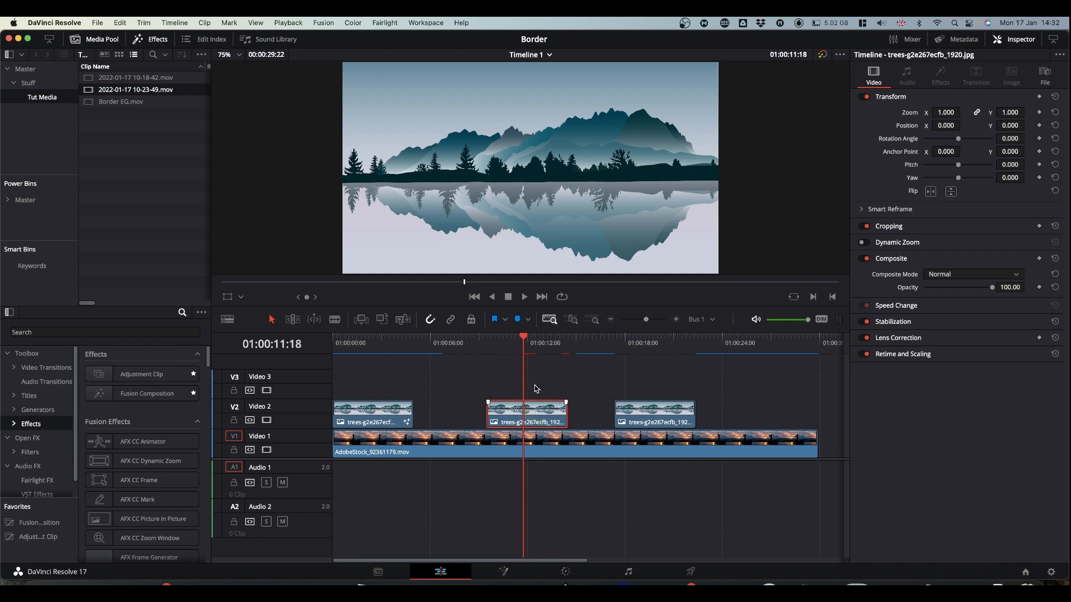
mouse_move(525, 342)
mouse_down()
mouse_move(470, 342)
mouse_move(529, 347)
mouse_up()
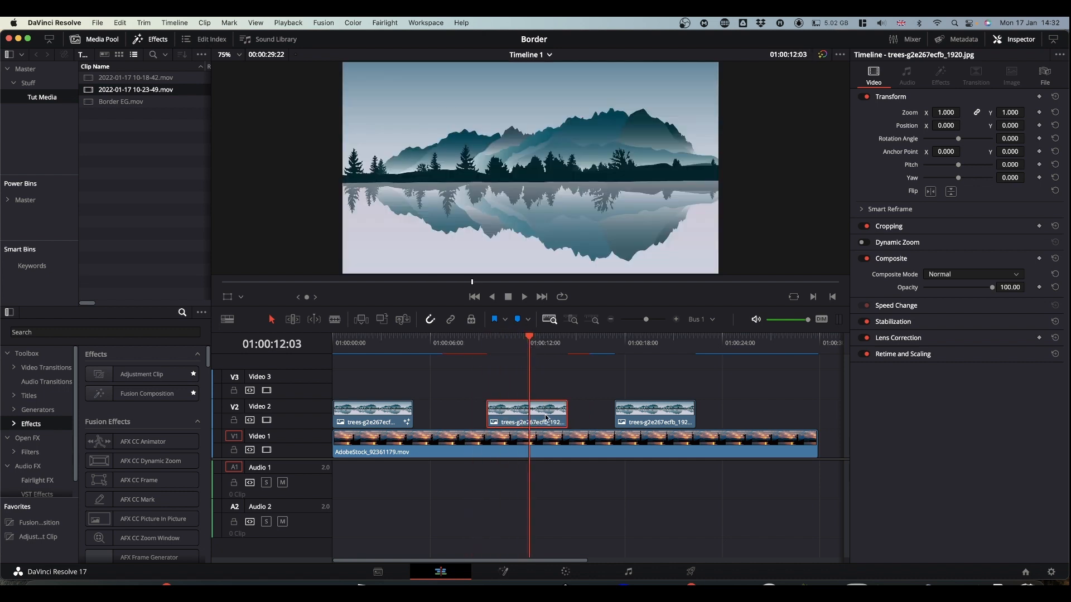
mouse_move(547, 419)
click(505, 569)
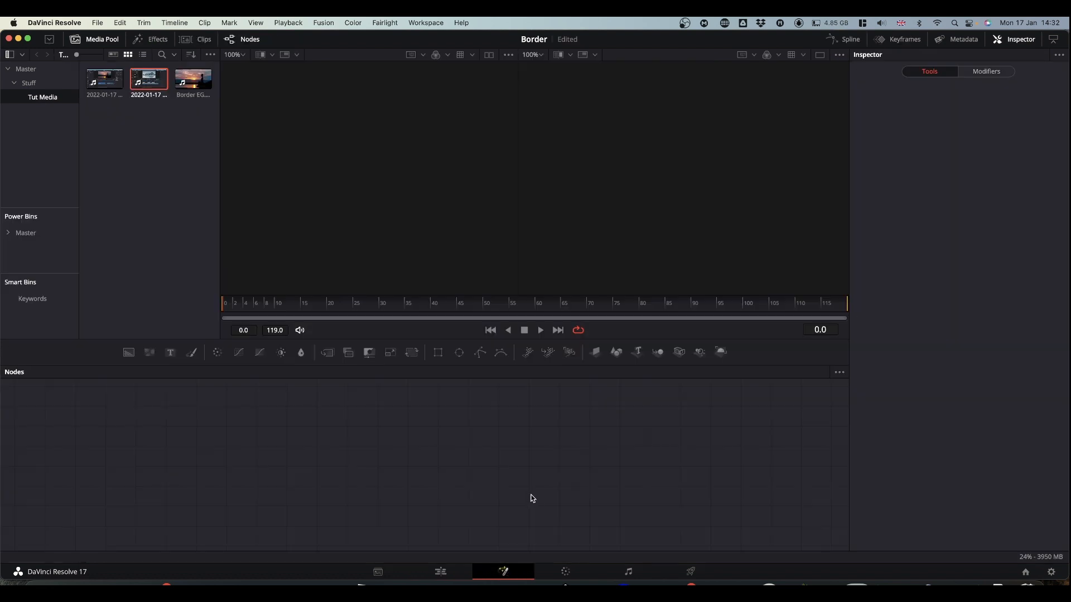
drag(272, 477, 518, 523)
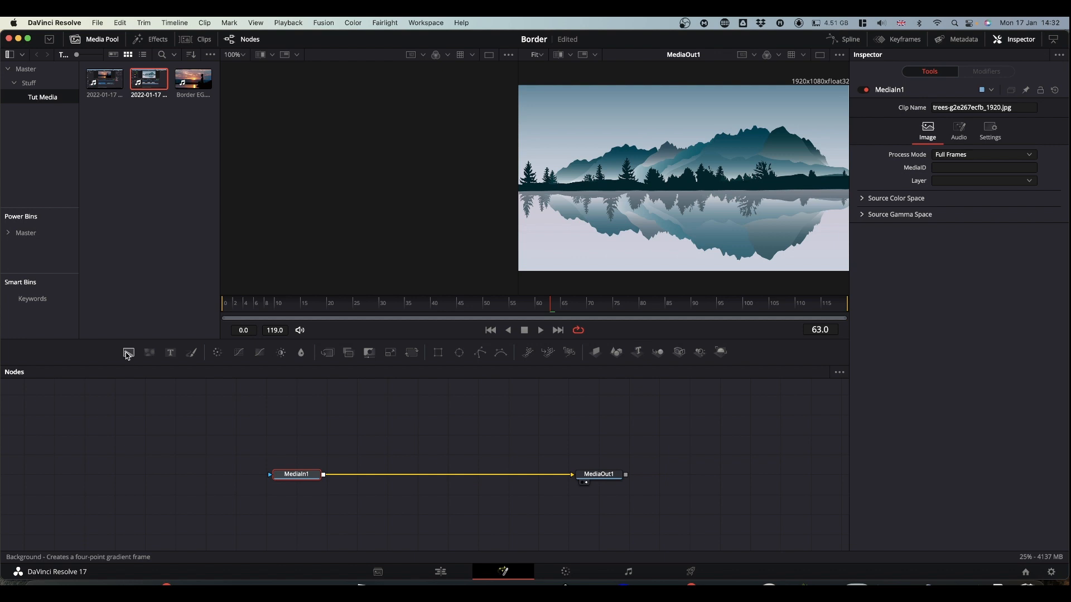
- Add a Background node with a Rectangle mask attached and make the background solid white
drag(127, 355, 436, 431)
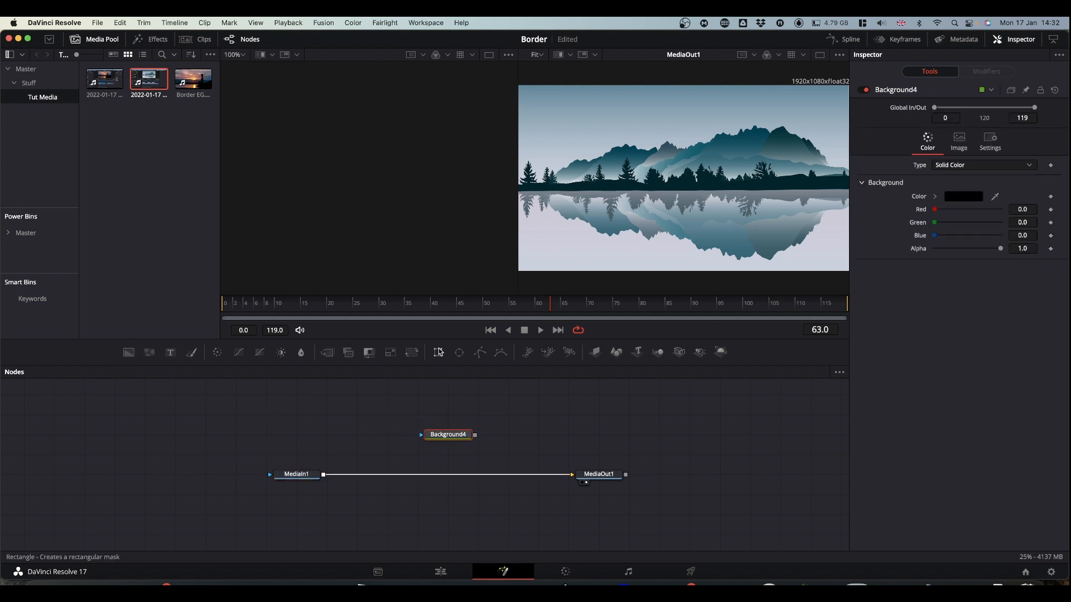
drag(440, 352, 426, 139)
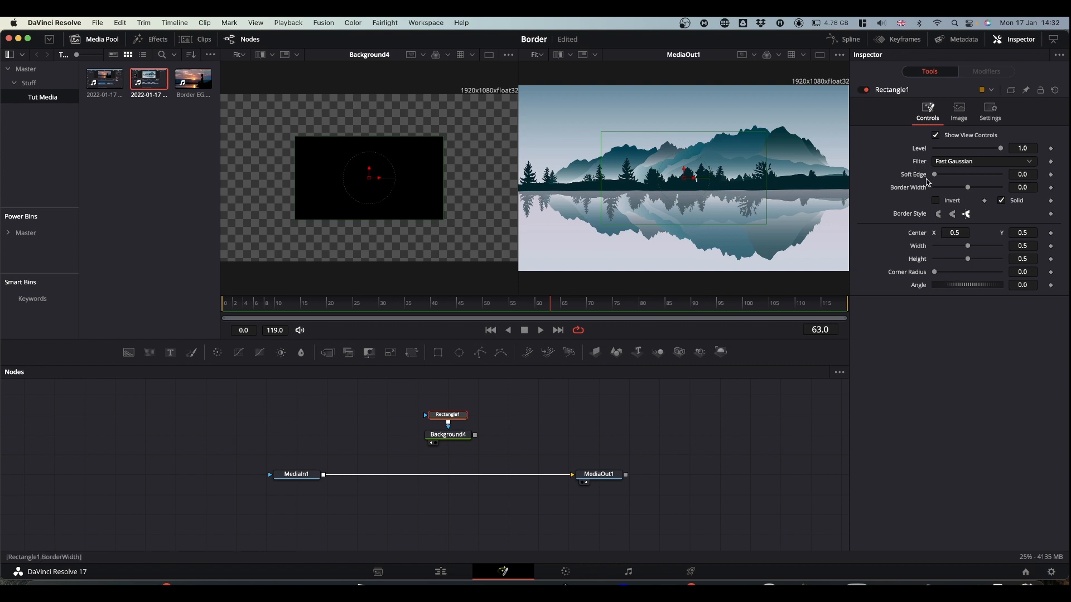
click(444, 438)
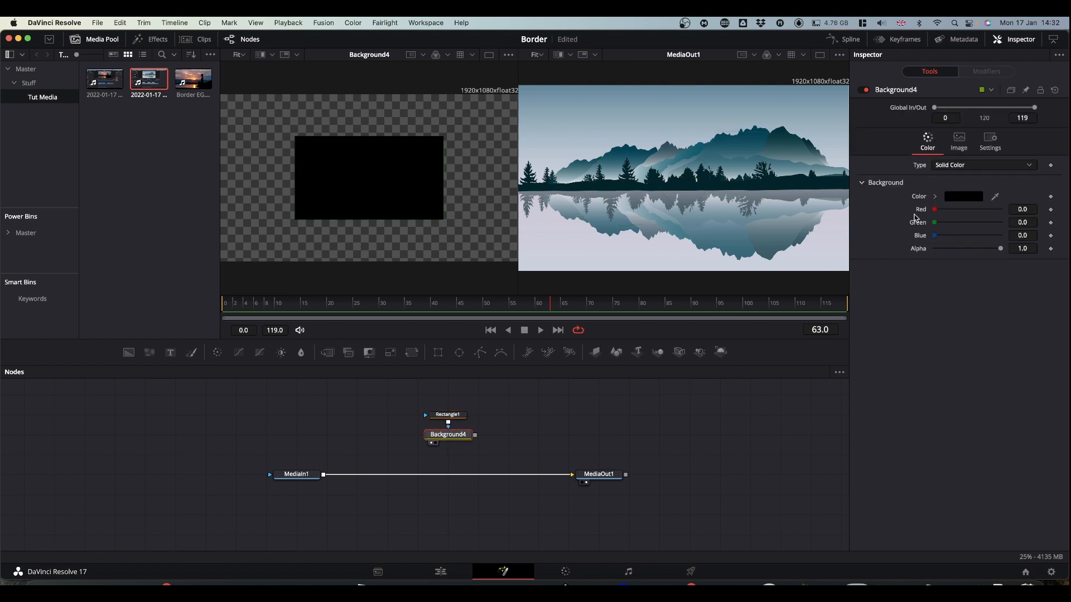
click(935, 196)
drag(943, 253, 889, 160)
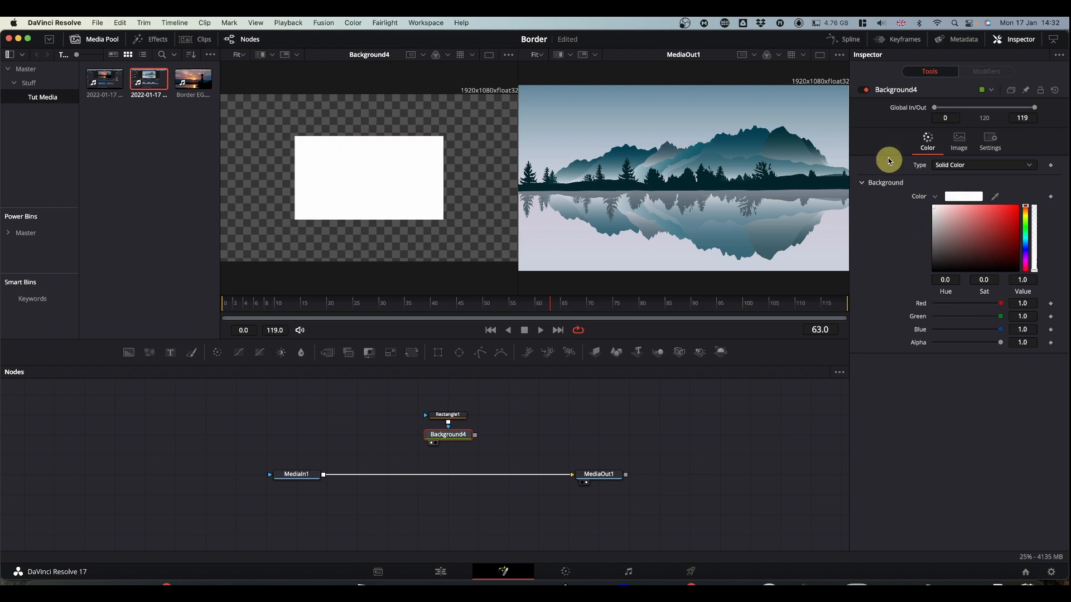
- Turn the rectangle mask into a full-frame outline: Solid off, width and height 1.0, border width 0.035
click(449, 419)
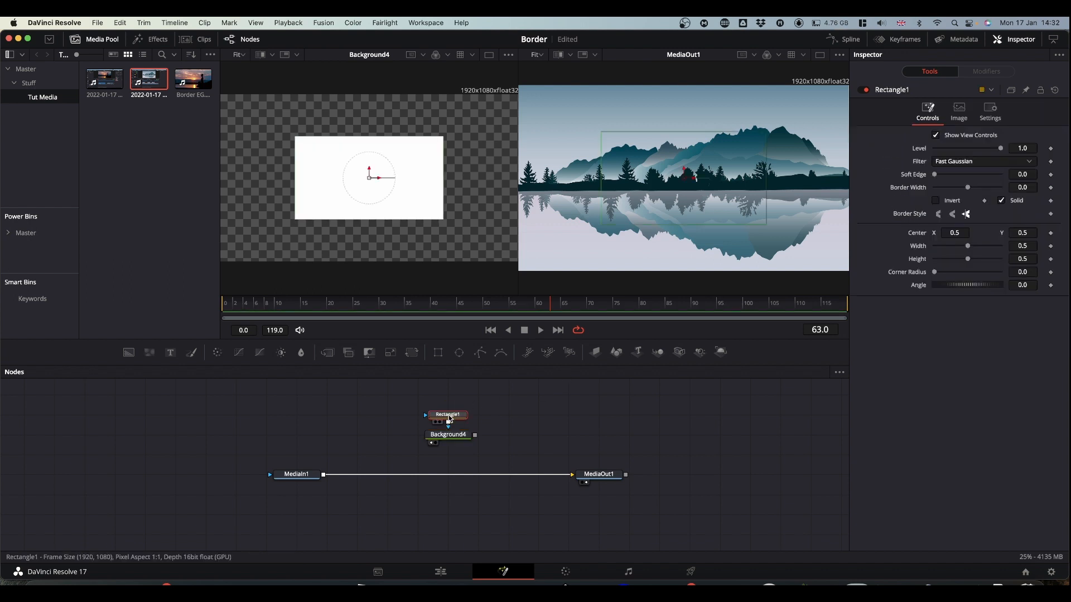
click(1003, 201)
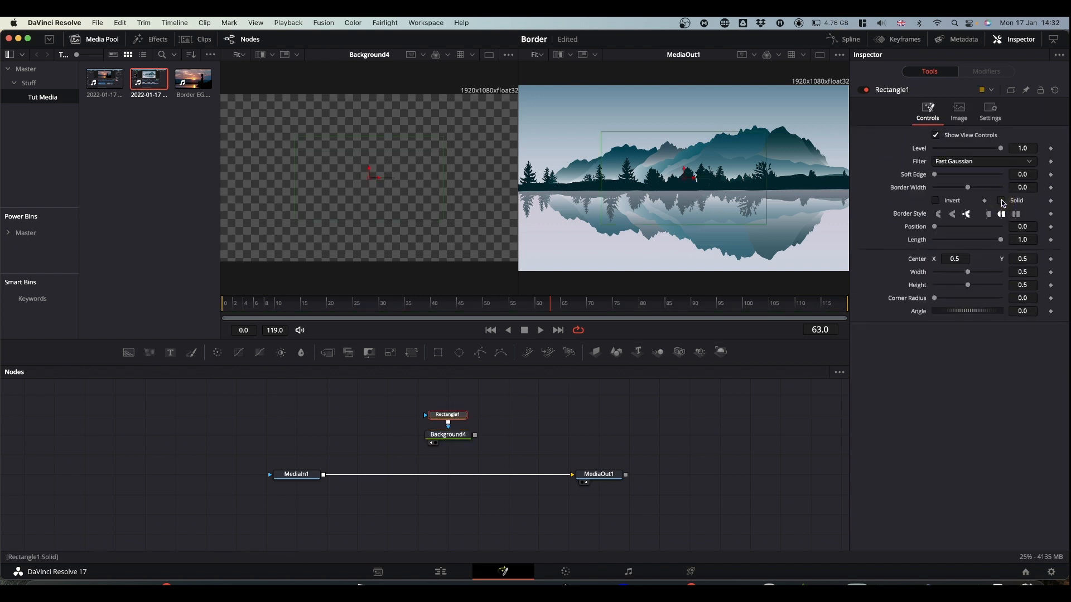
drag(969, 273, 1061, 270)
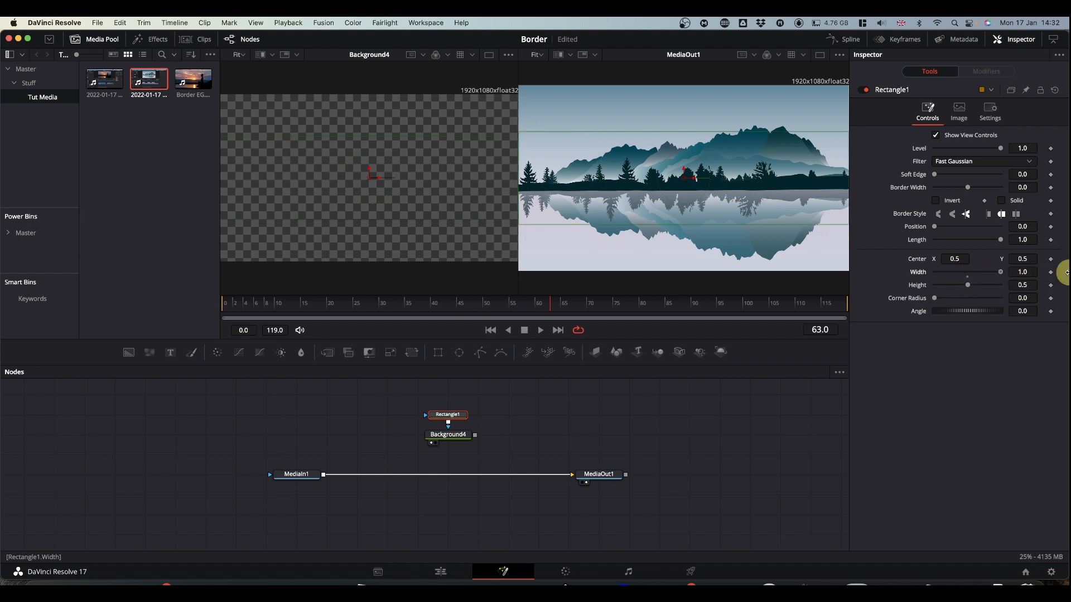
drag(968, 285, 1062, 285)
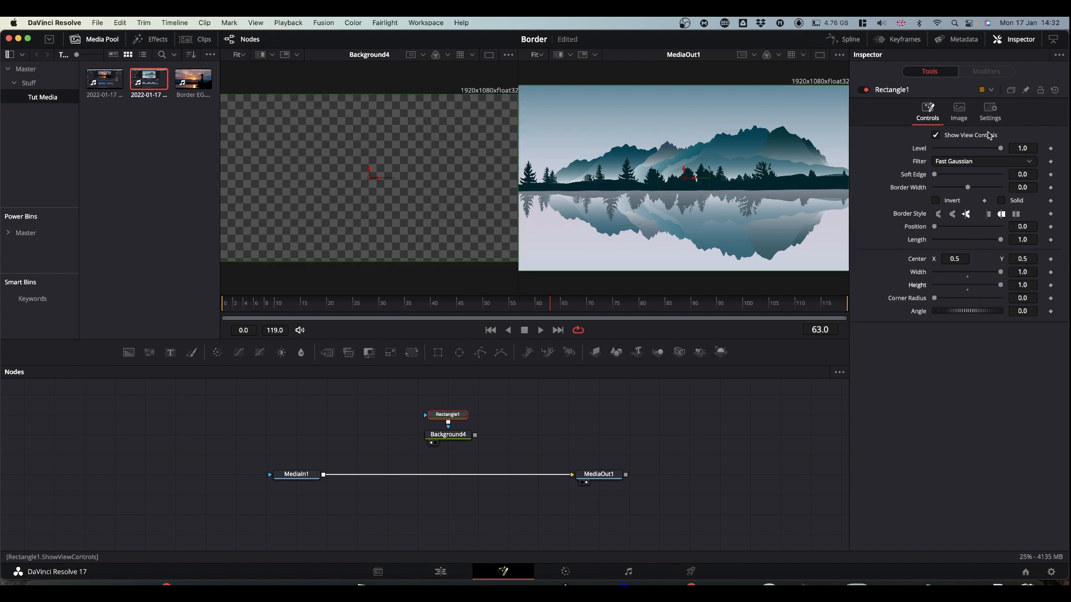
drag(969, 190, 975, 191)
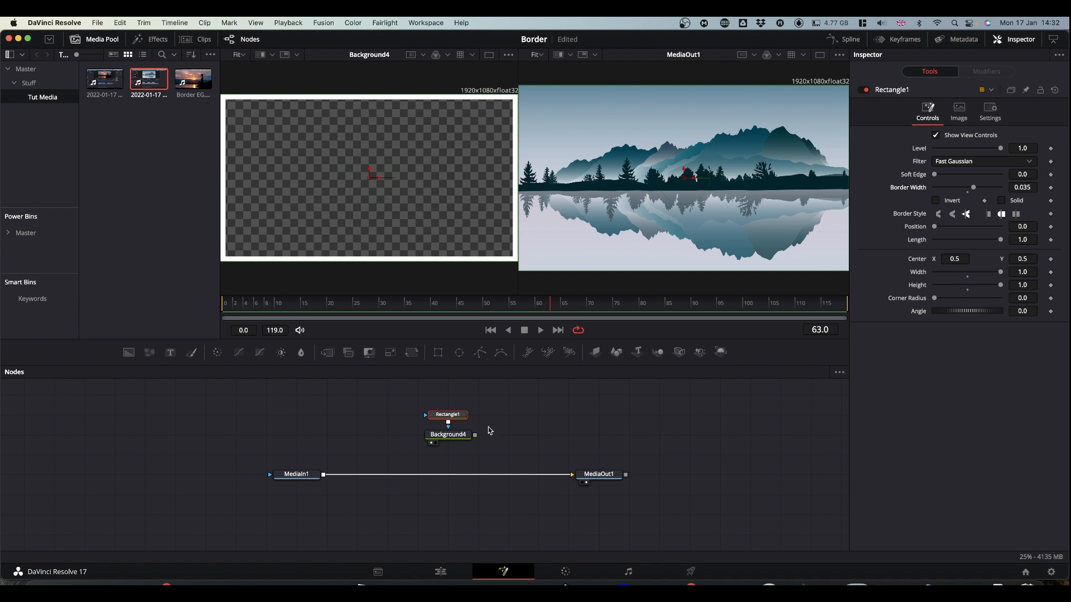
- Merge the white border over the MediaIn1 image and insert a Transform node after the merge with its size at 0.73
drag(476, 435, 324, 477)
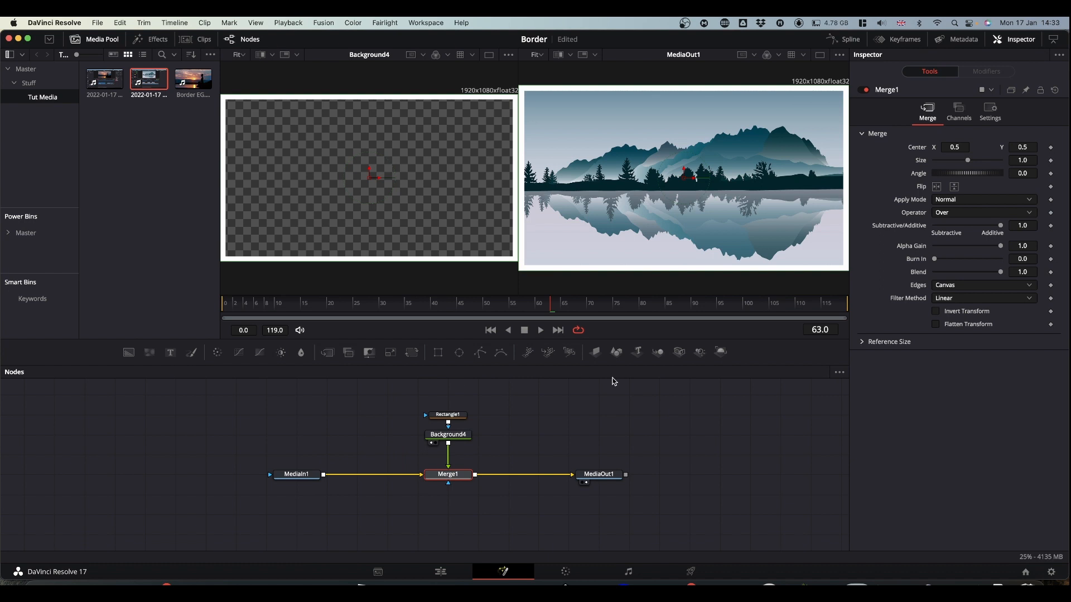
drag(421, 398, 392, 475)
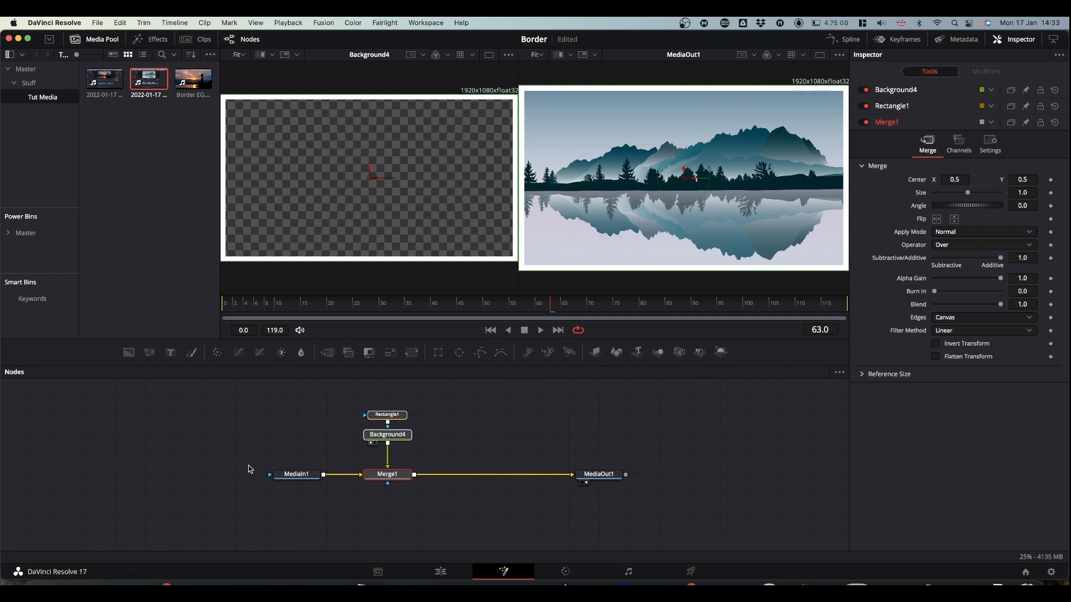
click(412, 352)
drag(452, 473, 512, 474)
click(514, 476)
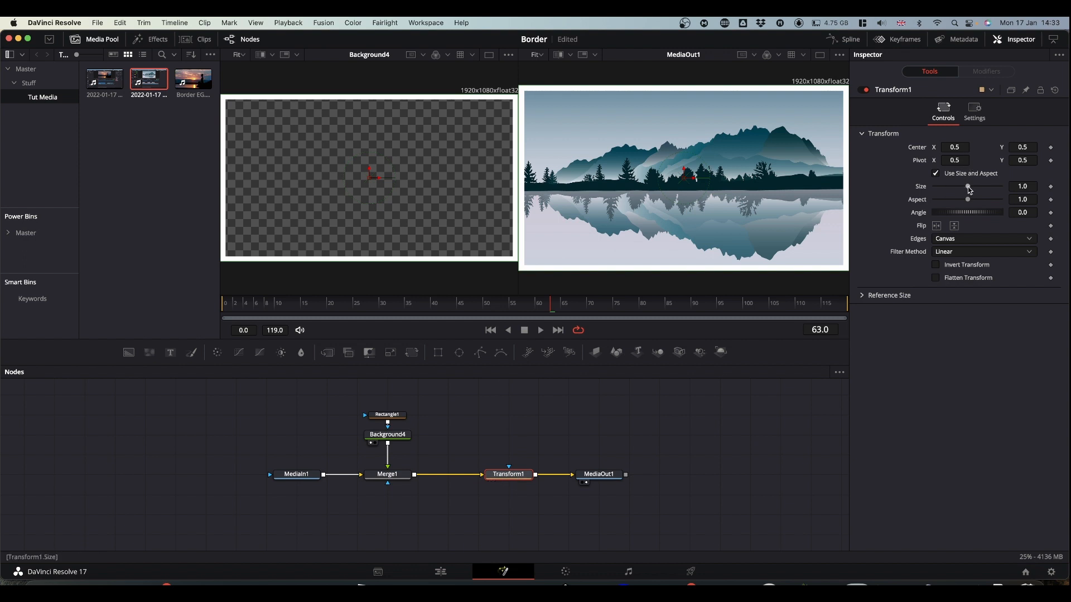
drag(970, 190, 961, 189)
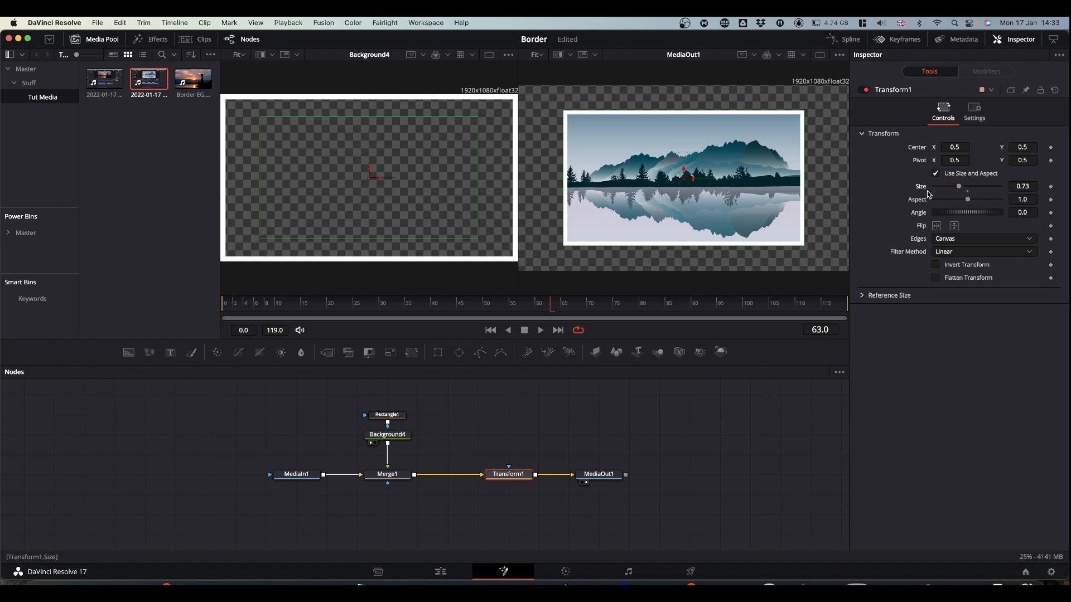
- Set the rectangle mask's corner radius to 0.677 and move MediaIn1 farther away from the merge node
click(396, 419)
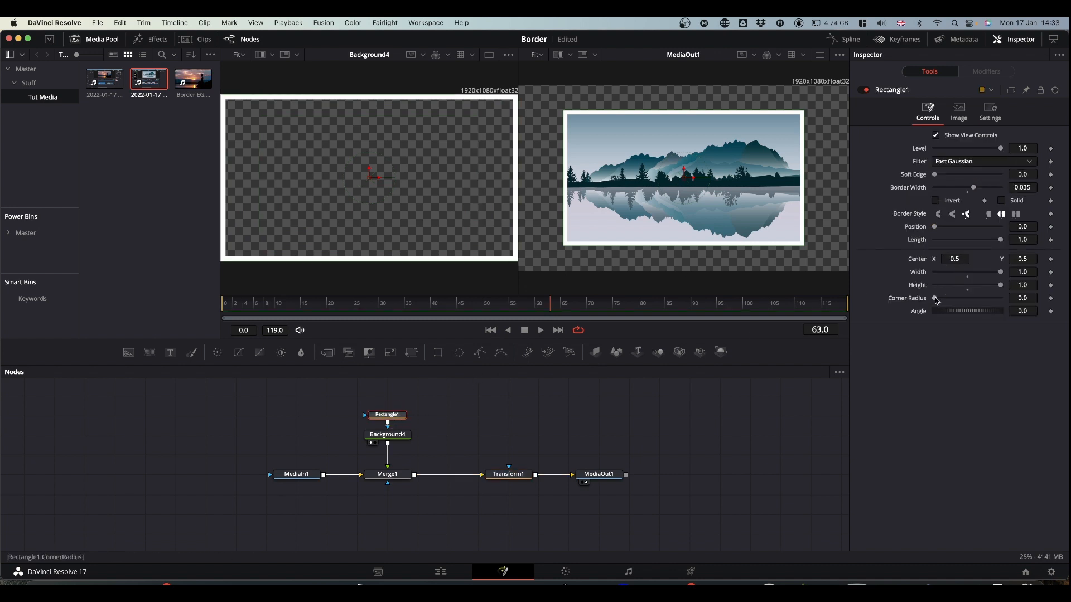
drag(936, 300, 980, 296)
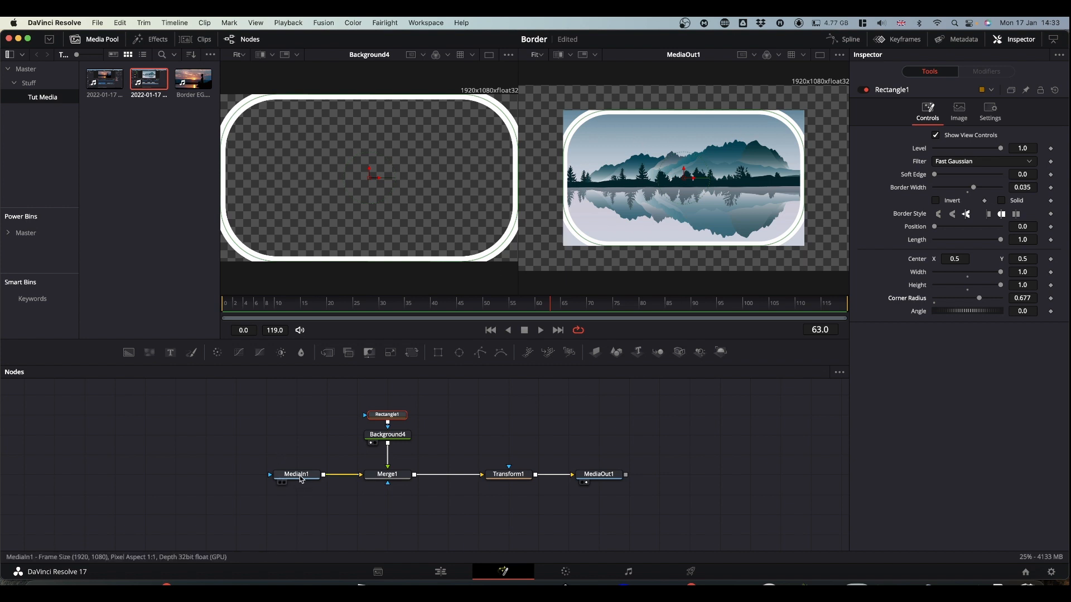
drag(302, 477, 241, 476)
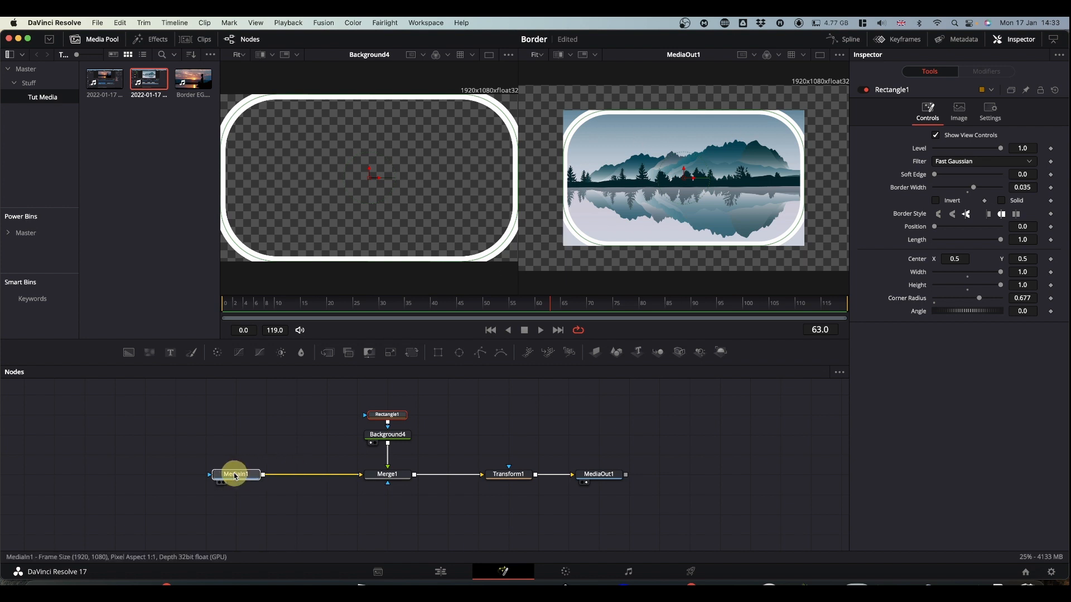
- Paste an instance of the Rectangle1 mask and place it beside the original, above the MediaIn1–Merge1 connection
click(390, 415)
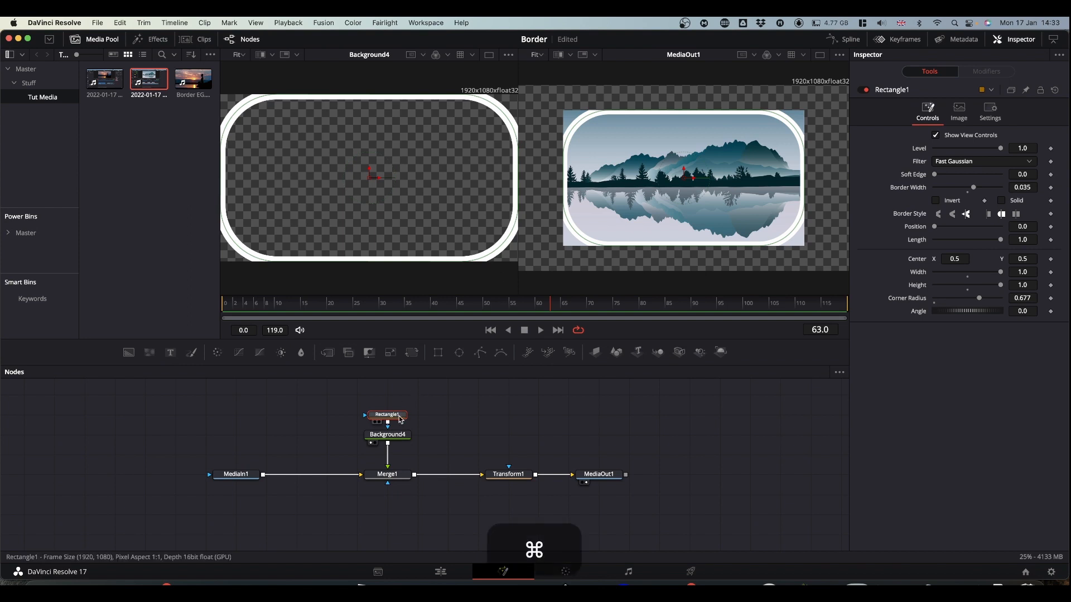
key(super+c)
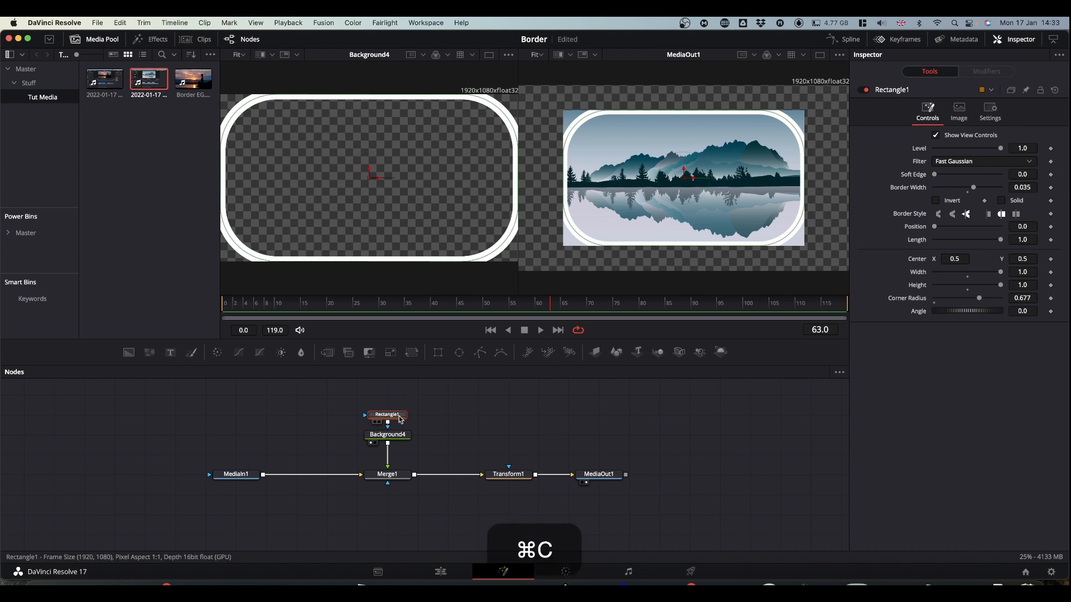
click(314, 420)
key(shift+super+v)
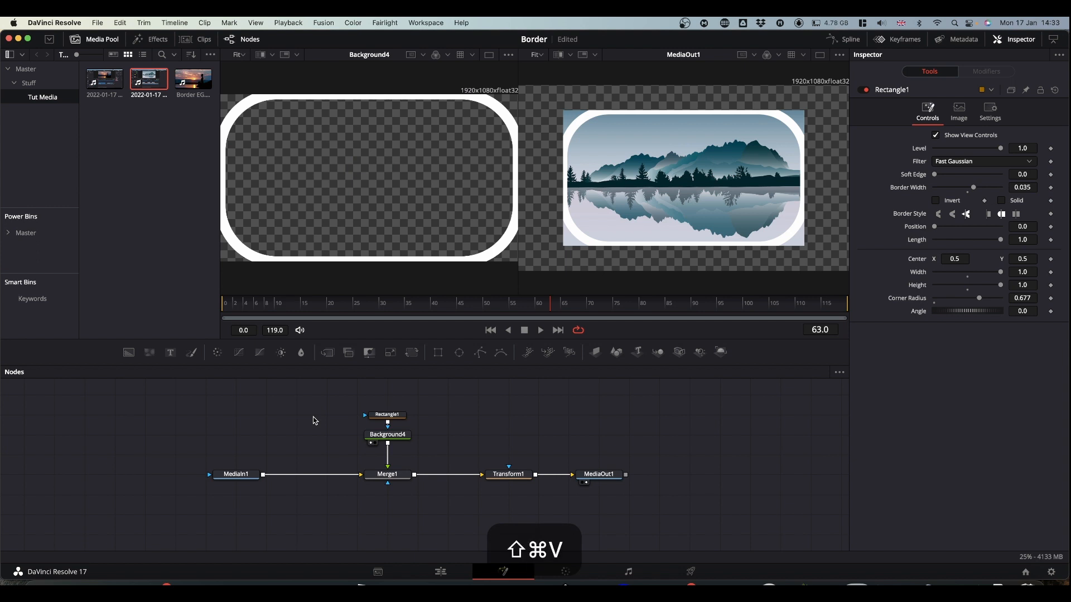
drag(322, 418, 275, 418)
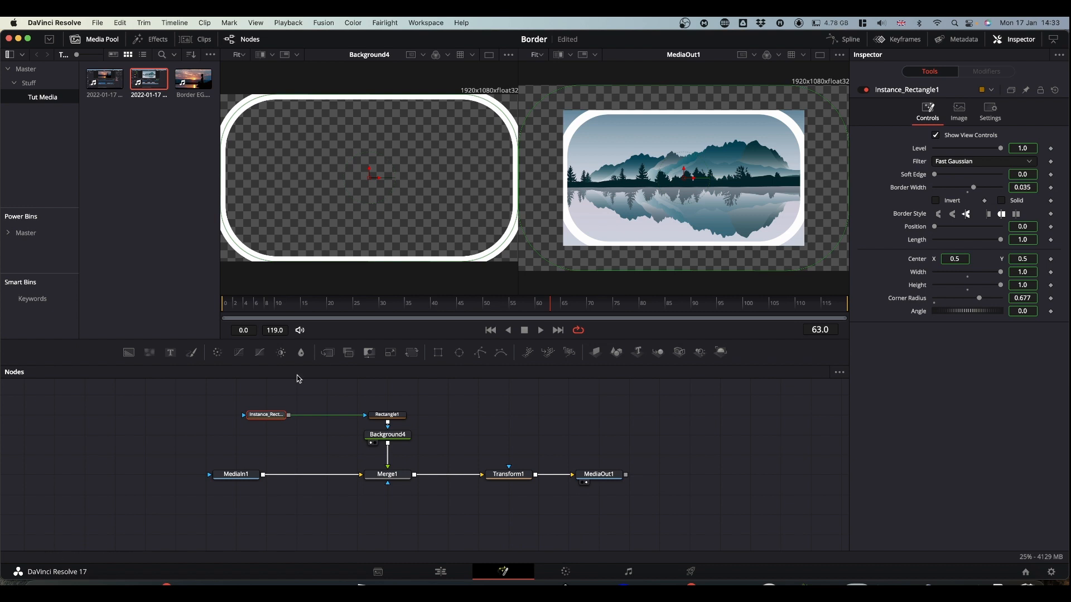
drag(275, 416, 305, 416)
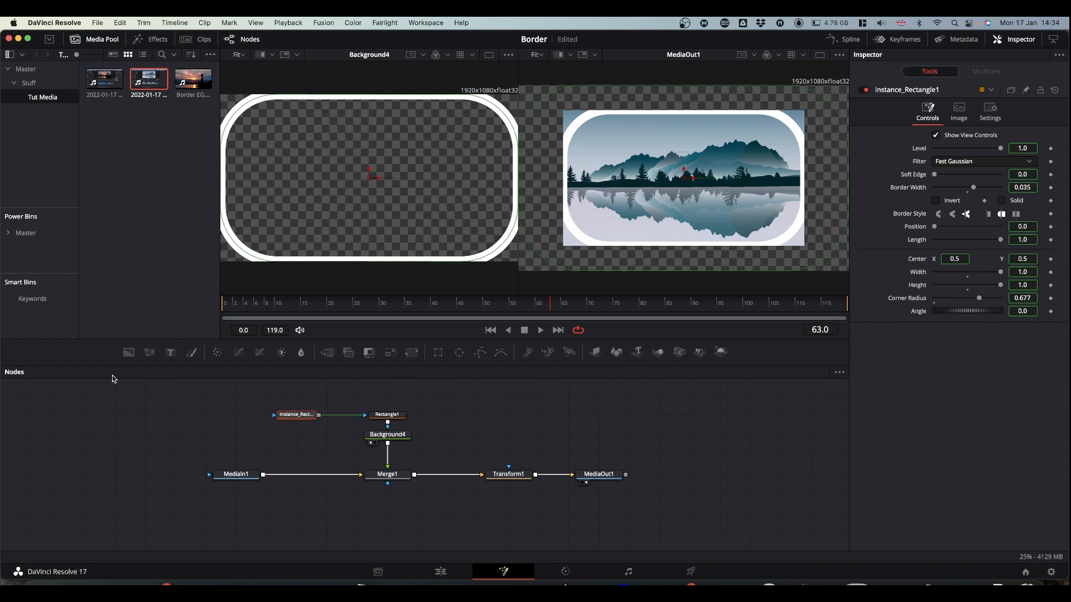
- Merge MediaIn1 over a new Background node placed below it, ahead of Merge1, and set that background's alpha to 0.0
drag(129, 353, 253, 505)
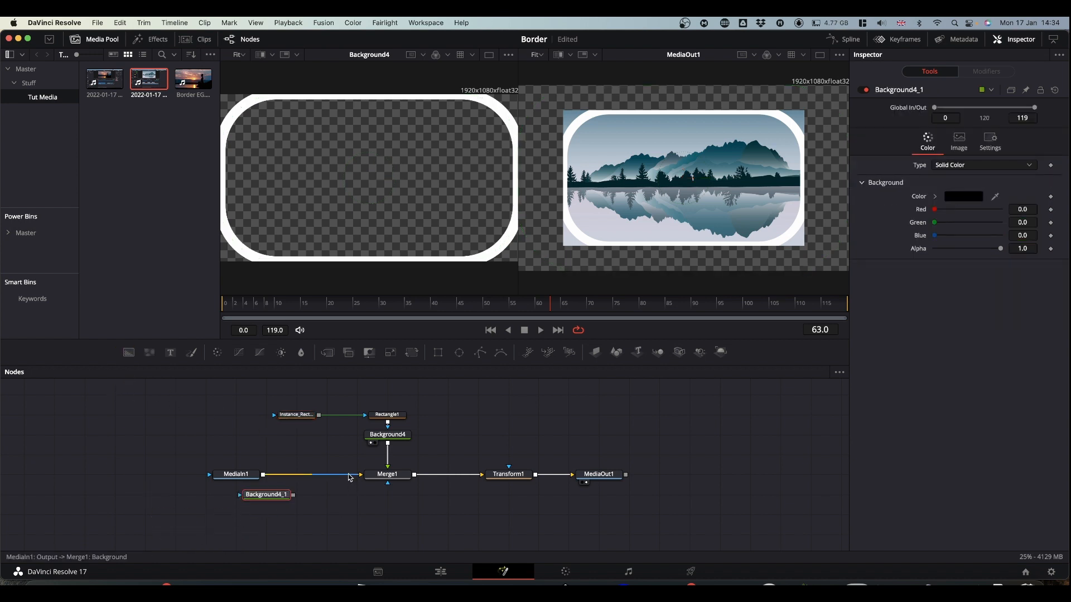
drag(348, 475, 338, 478)
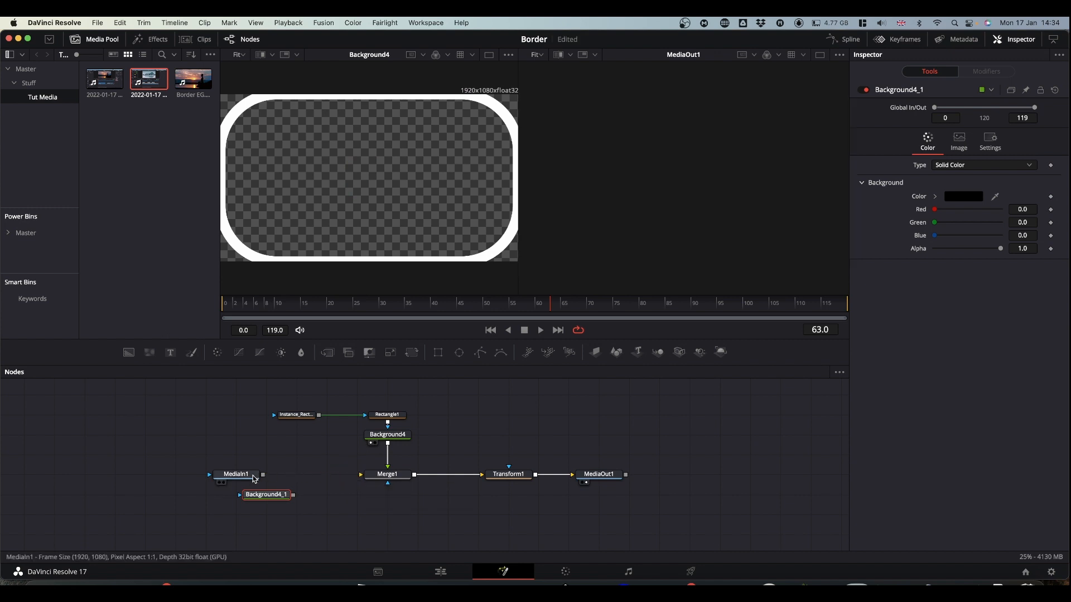
drag(263, 475, 338, 485)
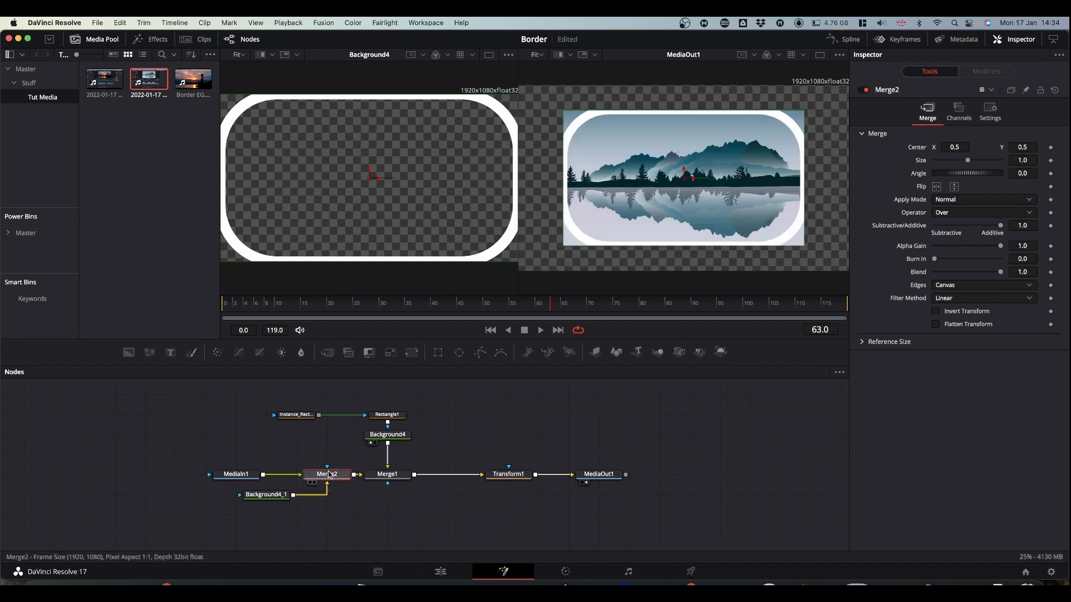
drag(274, 498, 244, 498)
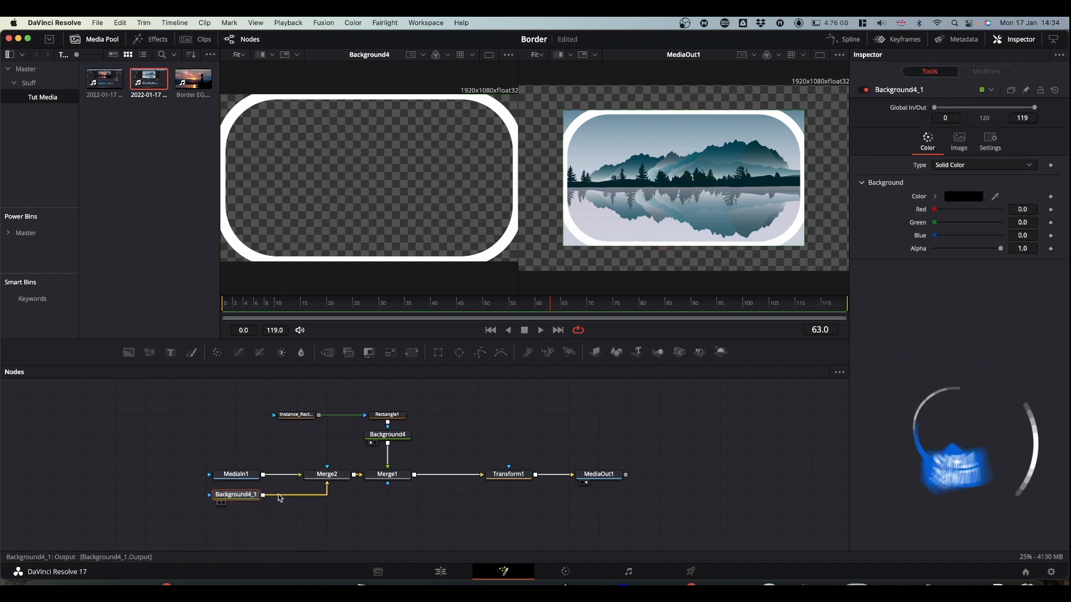
drag(1001, 248, 842, 251)
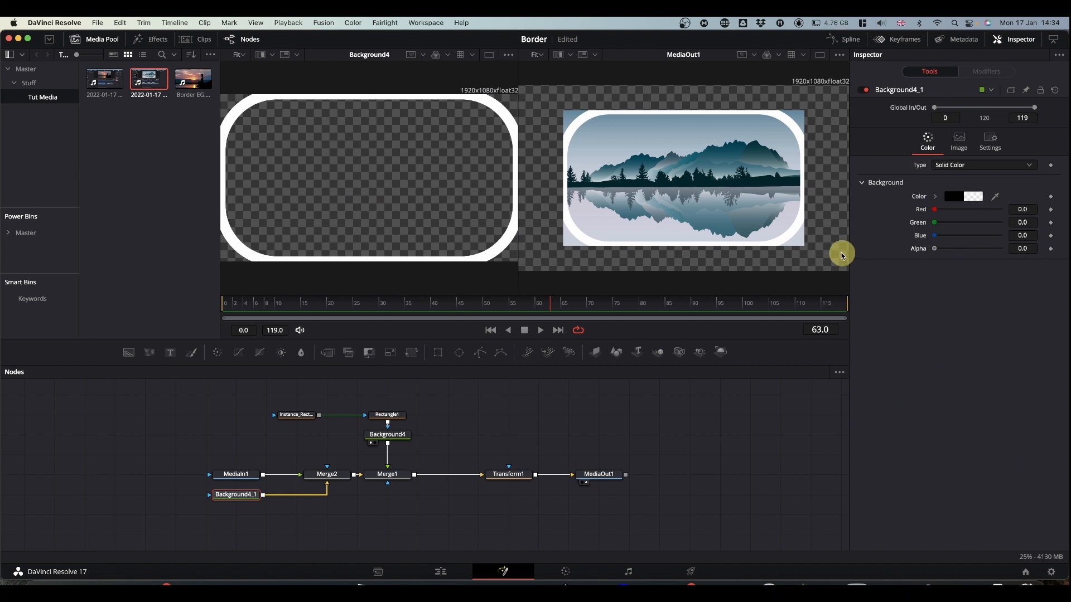
- Mask Merge2 with Instance_Rectangle1, deinstance that mask's Solid option and turn Solid on, and align Merge2 beneath the mask
drag(320, 416, 360, 173)
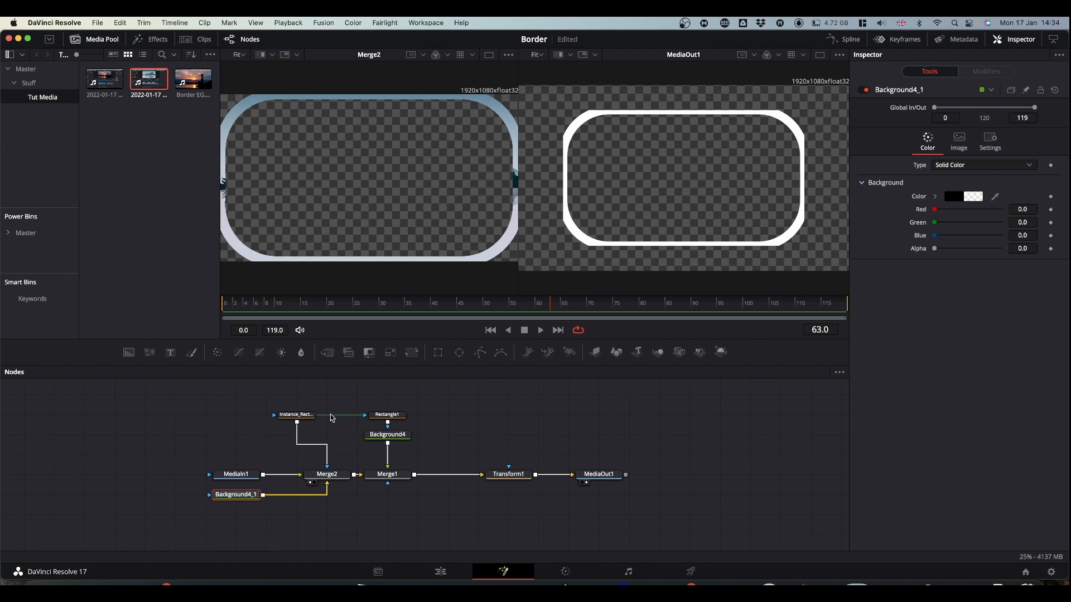
click(299, 420)
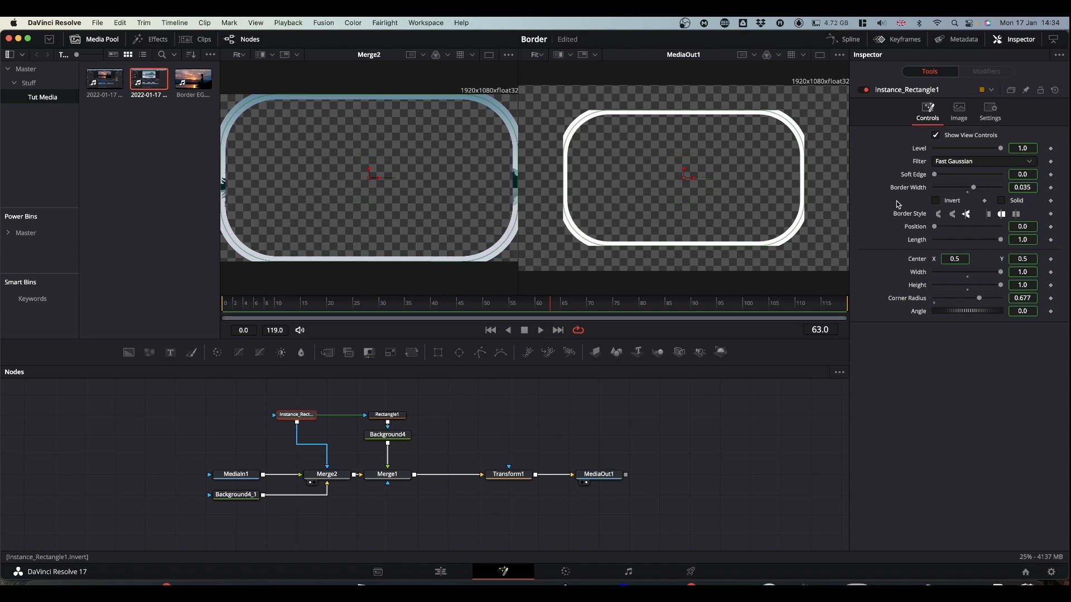
right_click(1019, 201)
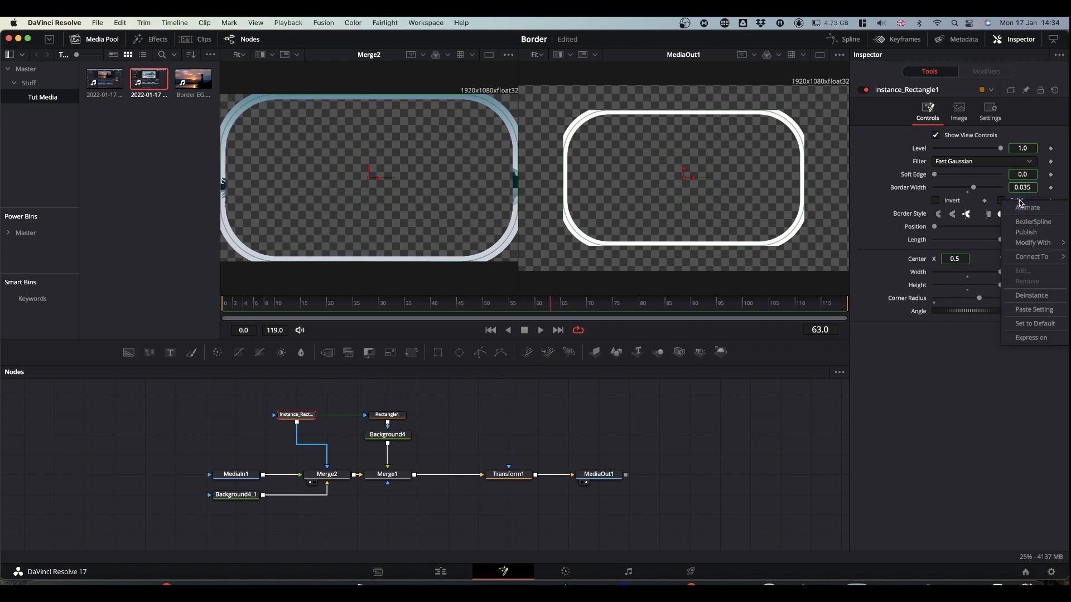
click(1025, 295)
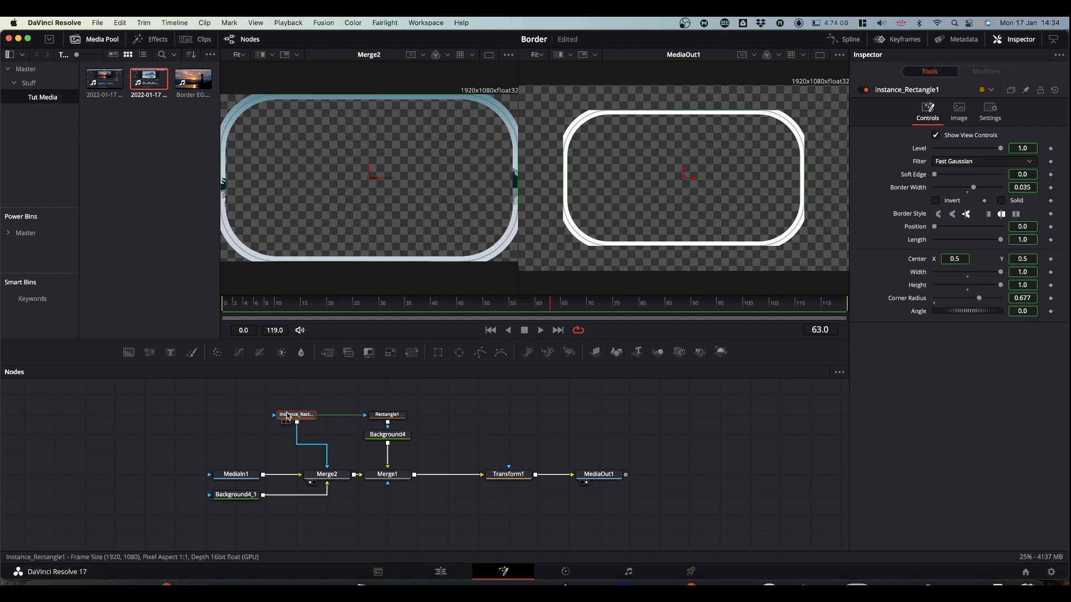
click(1003, 201)
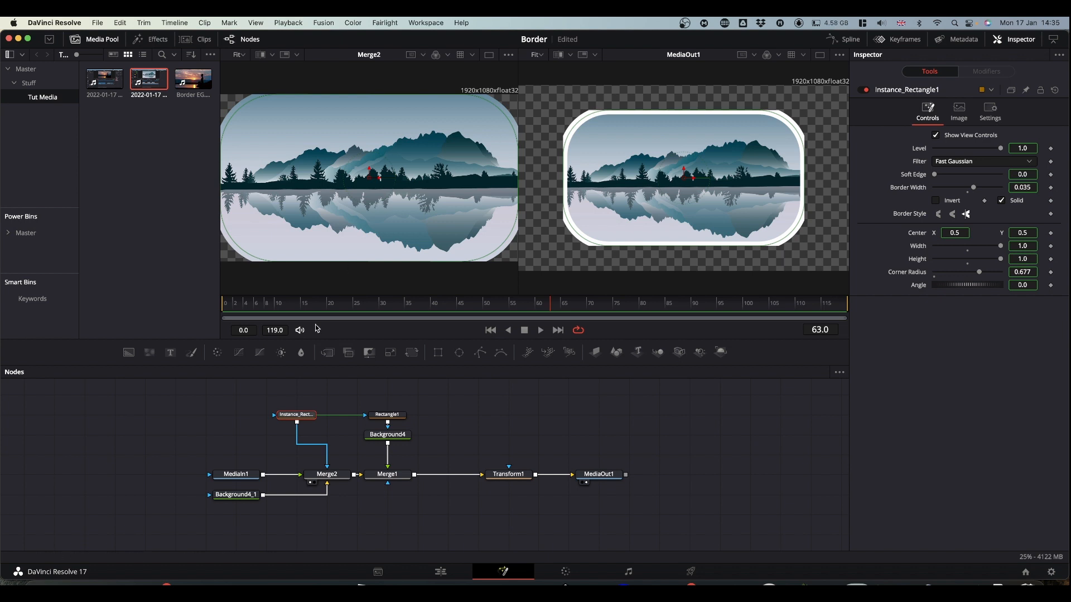
drag(321, 474, 290, 474)
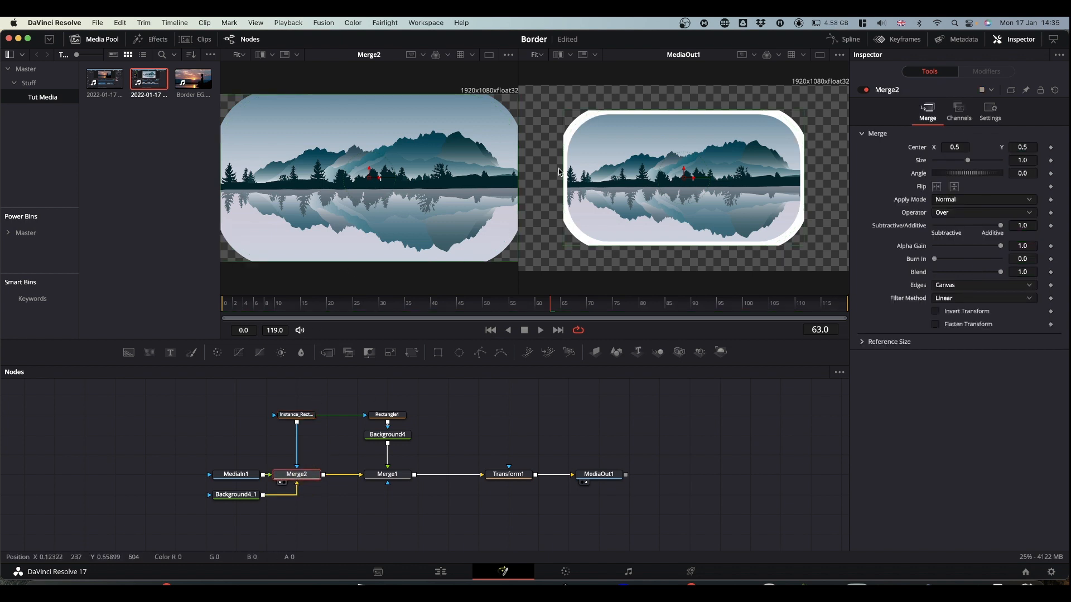
- Try to bring the border inside the frame by setting Rectangle1's width to 0.961 and height to 0.929
click(391, 417)
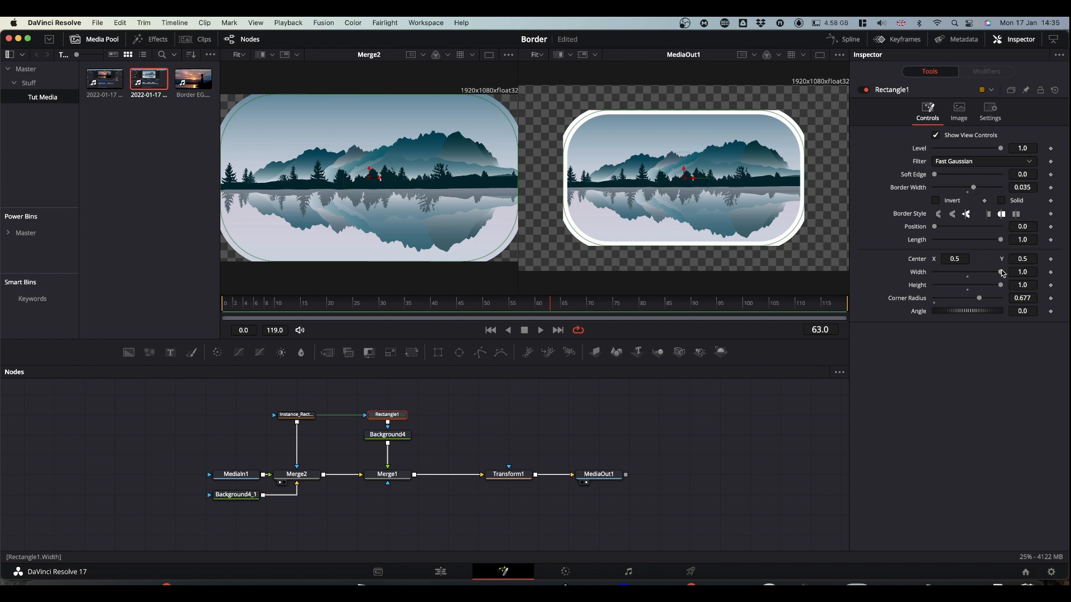
drag(1002, 275, 998, 274)
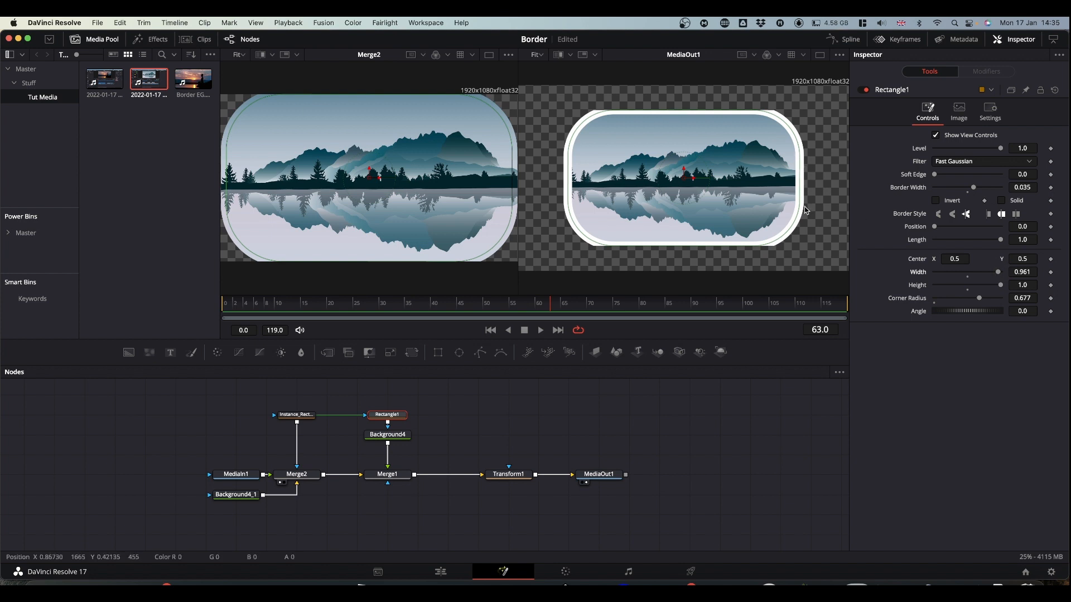
drag(1002, 287, 996, 286)
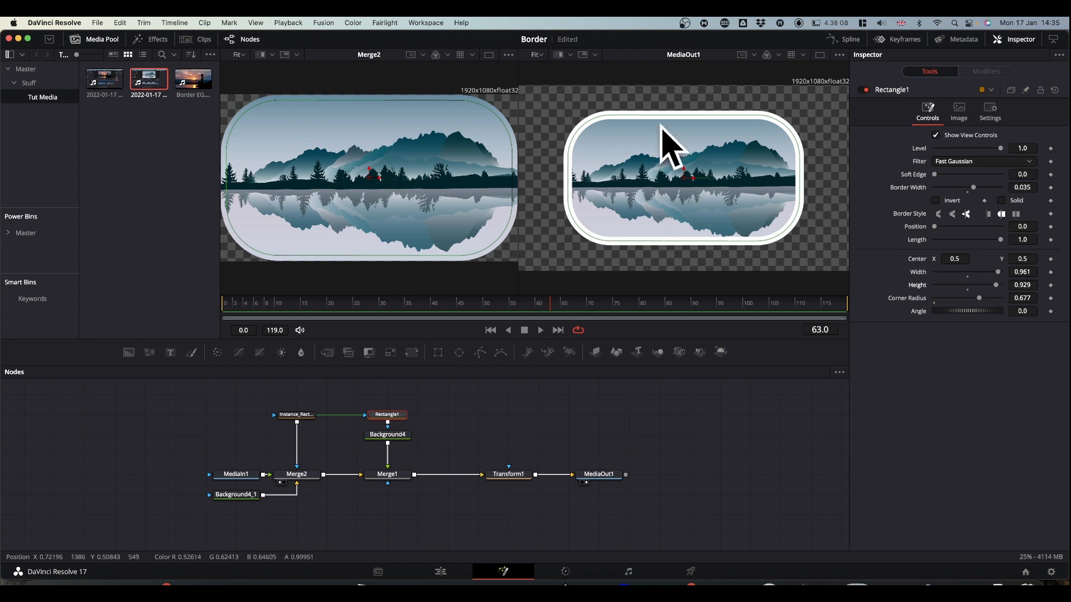
- Reset Rectangle1 to border width 0.0, width and height 1.0 and corner radius 0.0, and reset Transform1's size to 1.0
double_click(907, 189)
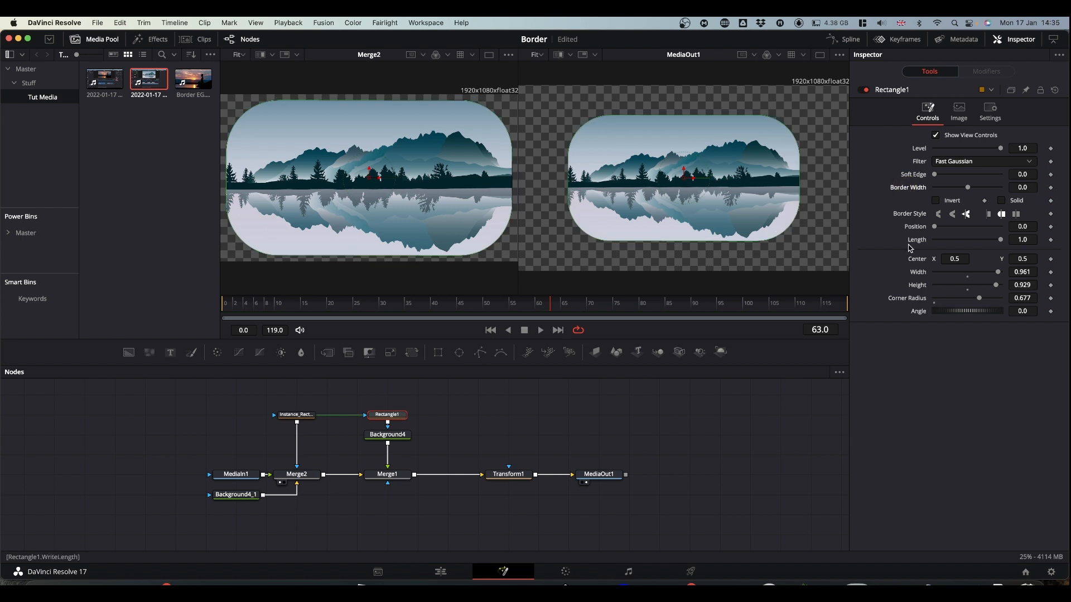
double_click(922, 275)
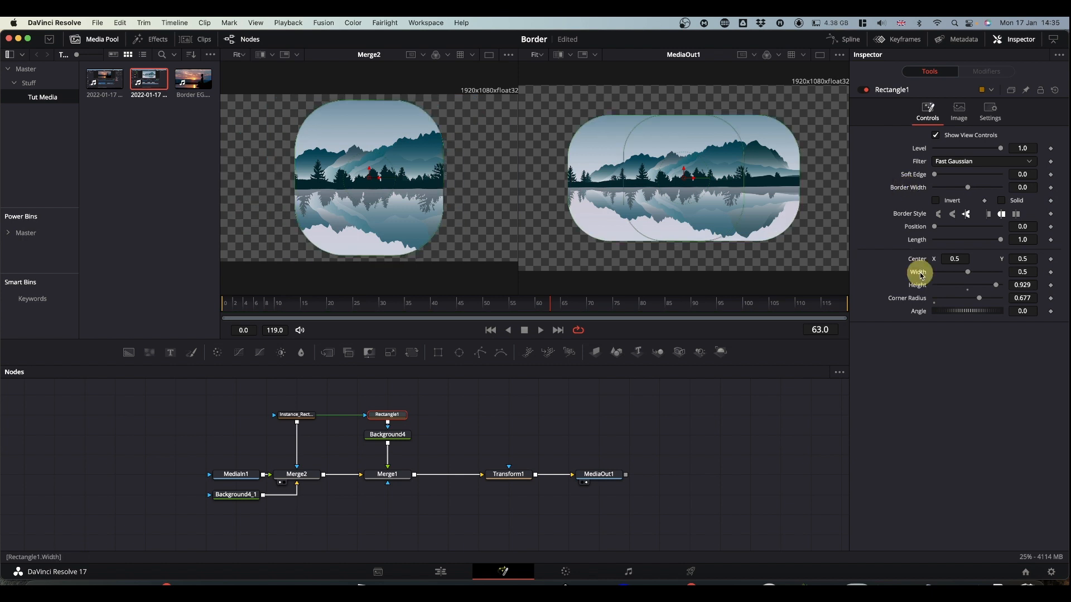
double_click(923, 288)
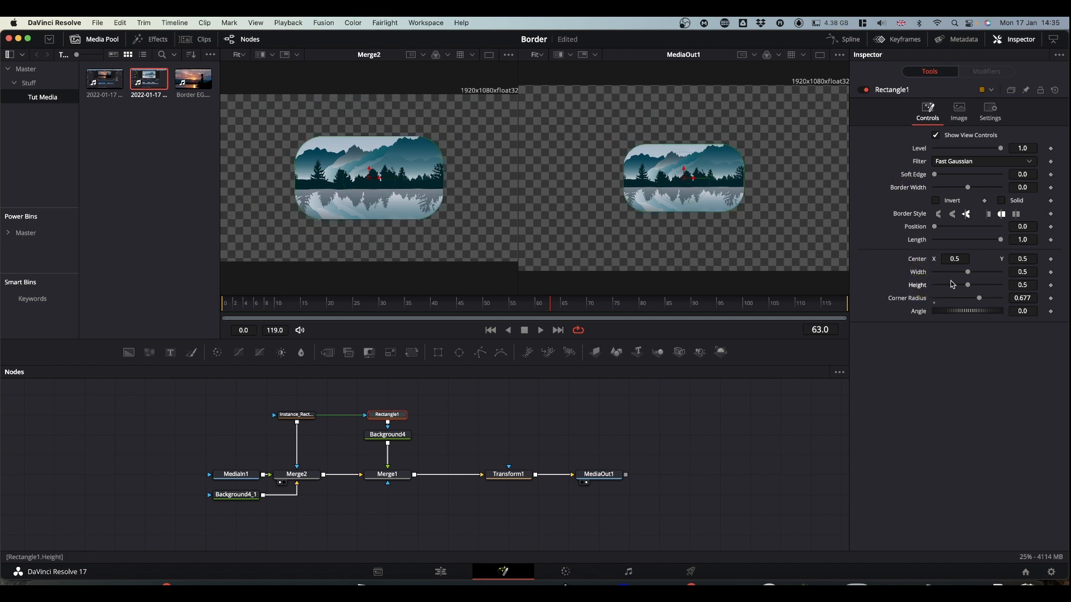
drag(970, 273, 1041, 284)
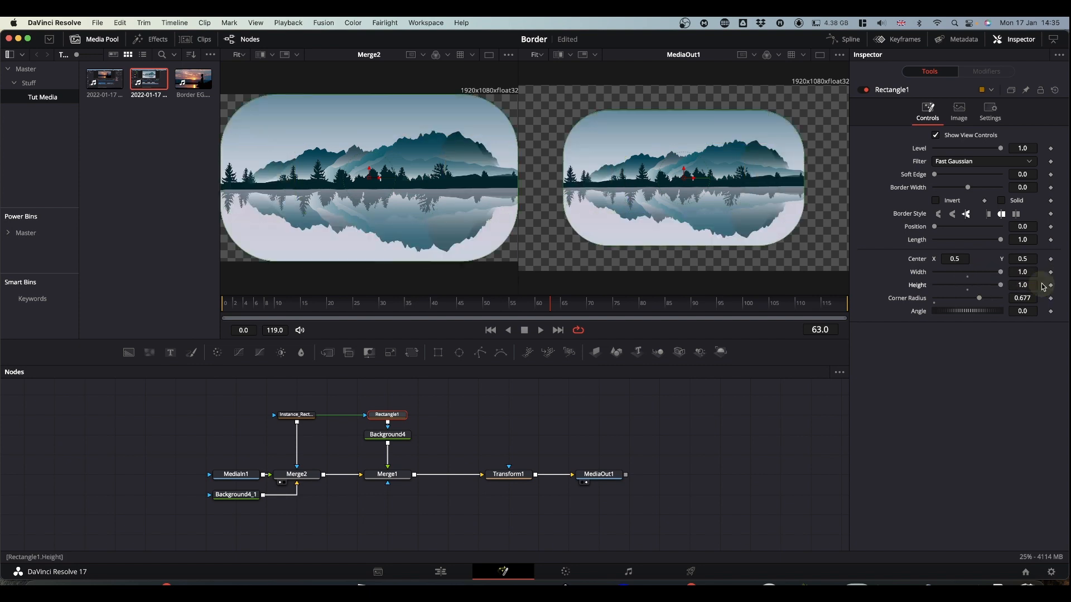
double_click(928, 304)
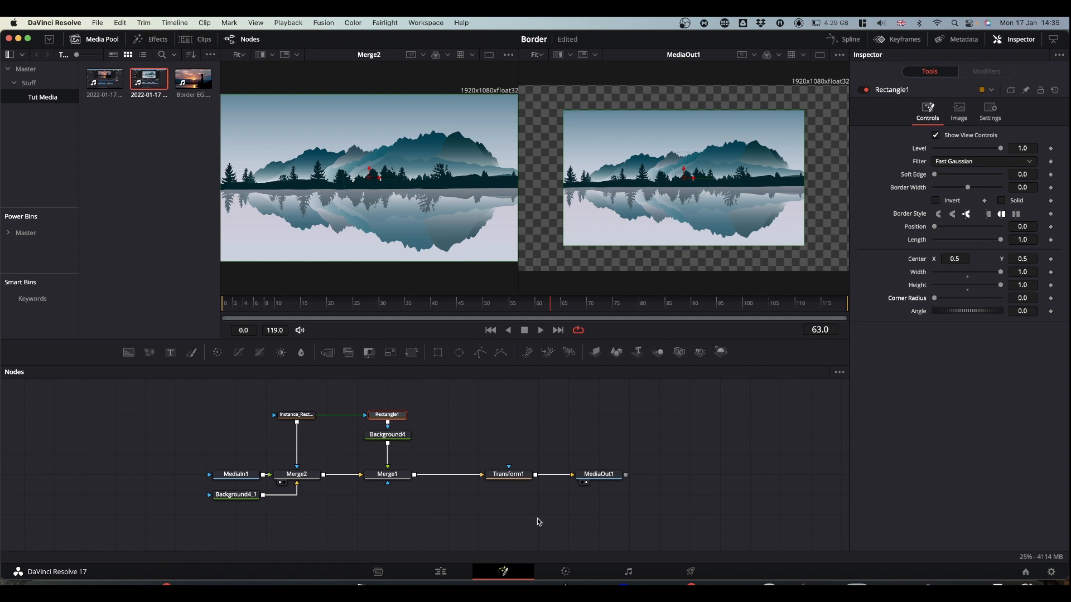
click(509, 475)
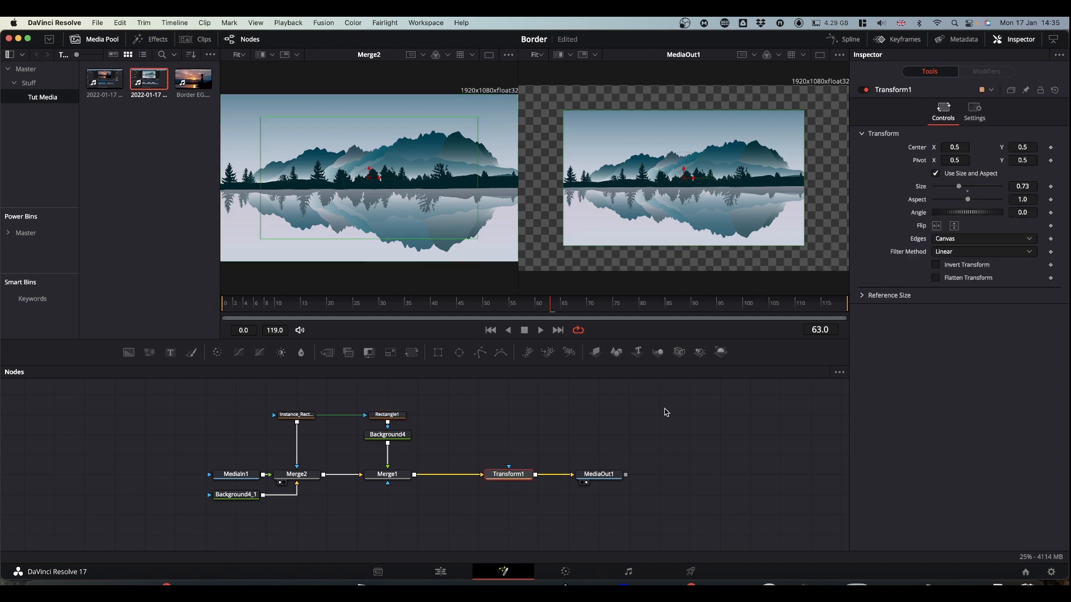
double_click(920, 189)
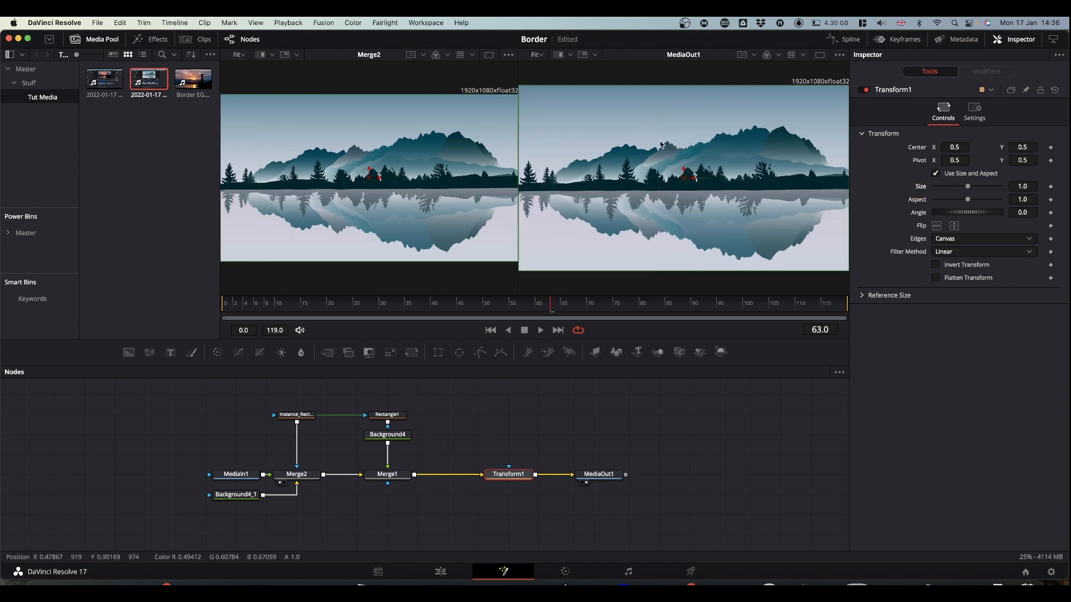
- Set Rectangle1's border width to 0.019 and save the project
click(388, 415)
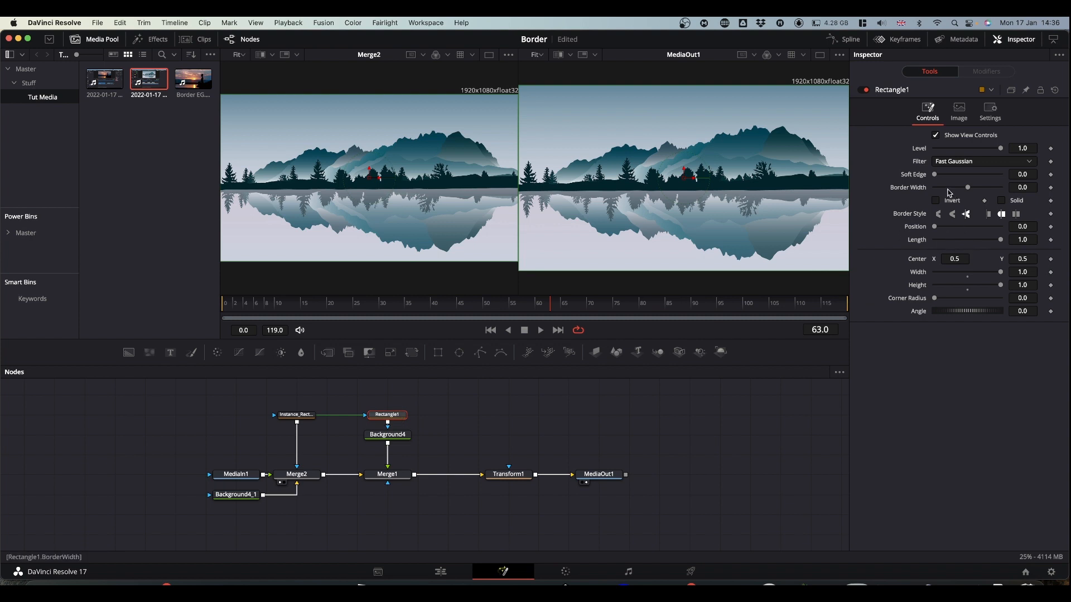
drag(971, 191, 970, 191)
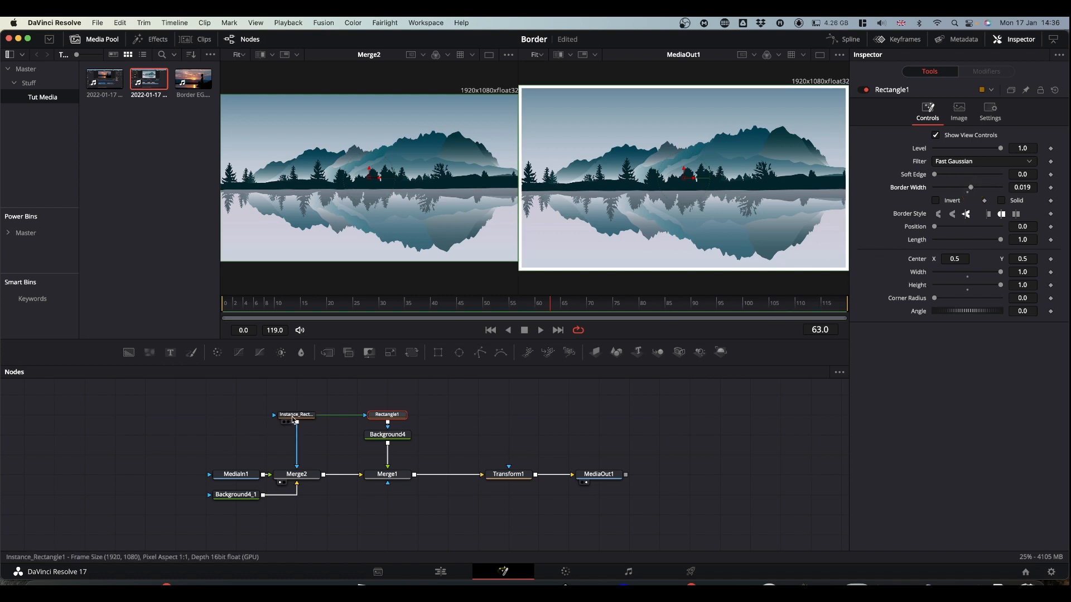
key(super+s)
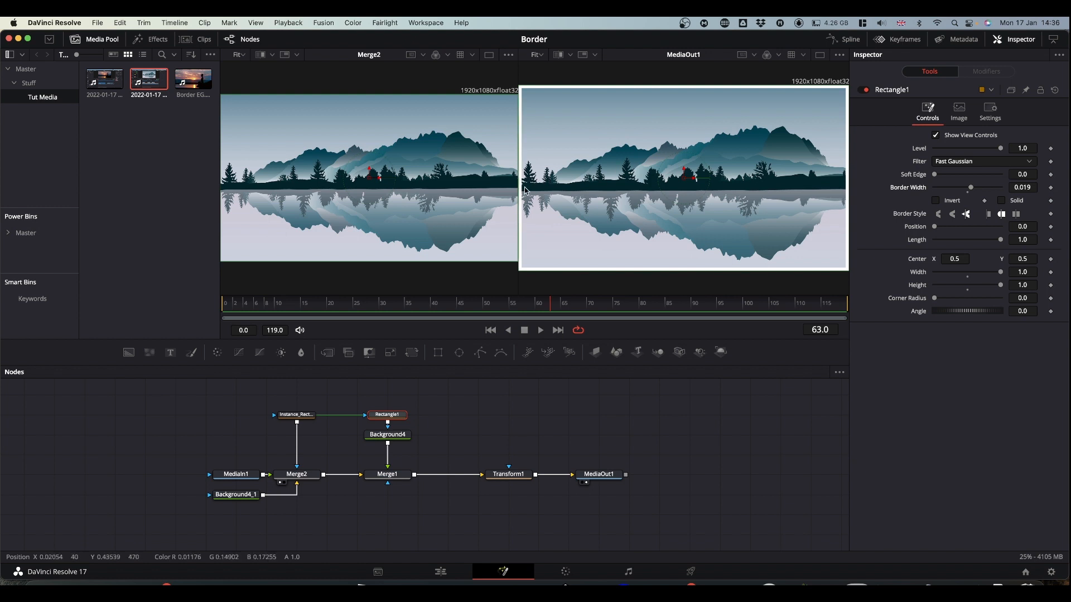
- Enable expressions on the Width and Height parameters of Rectangle1
click(387, 417)
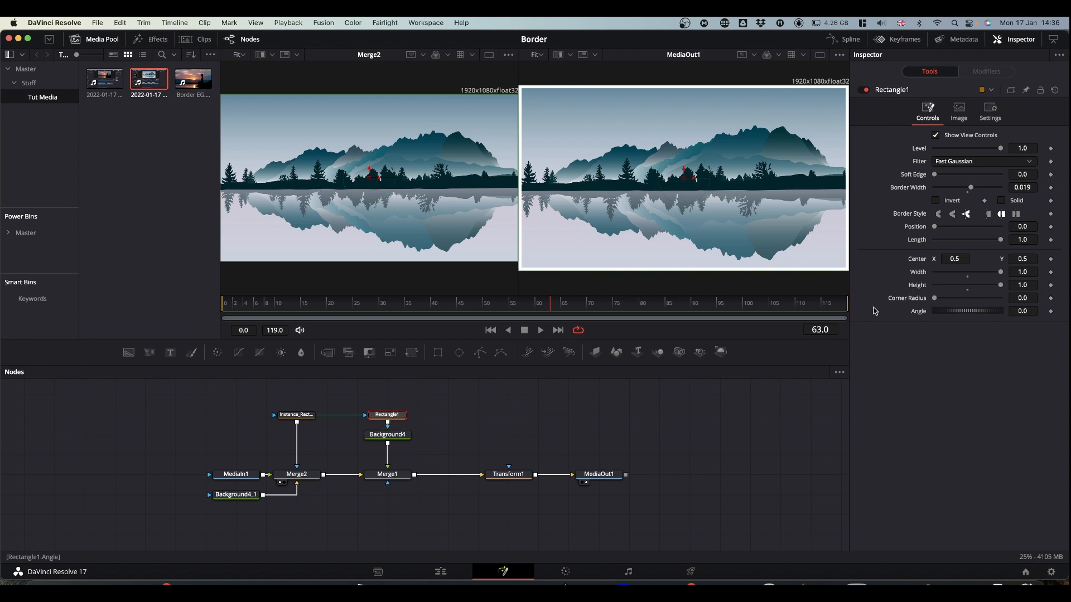
right_click(915, 276)
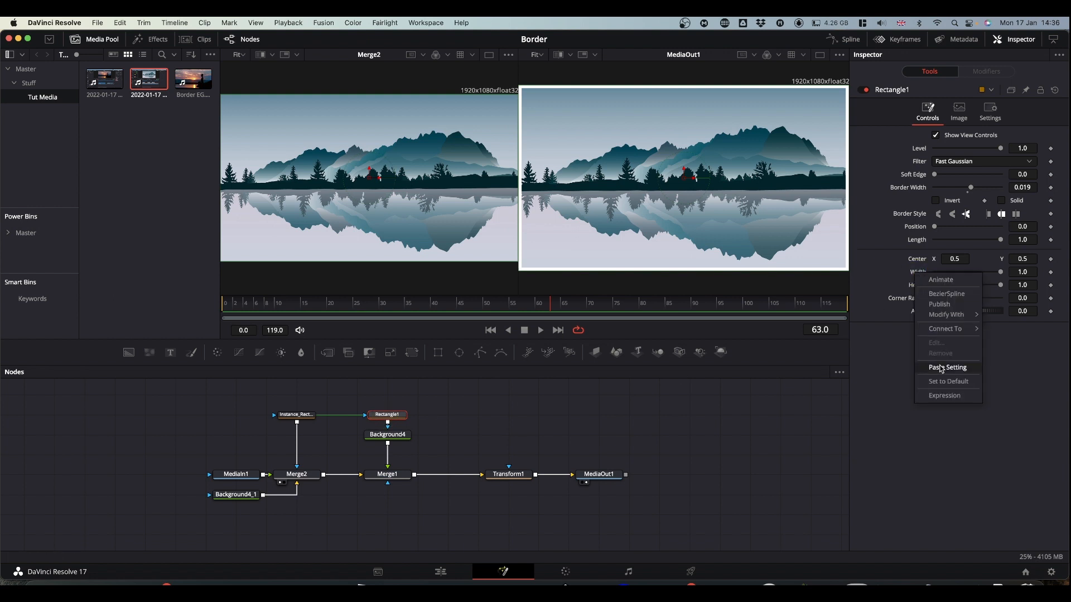
click(934, 397)
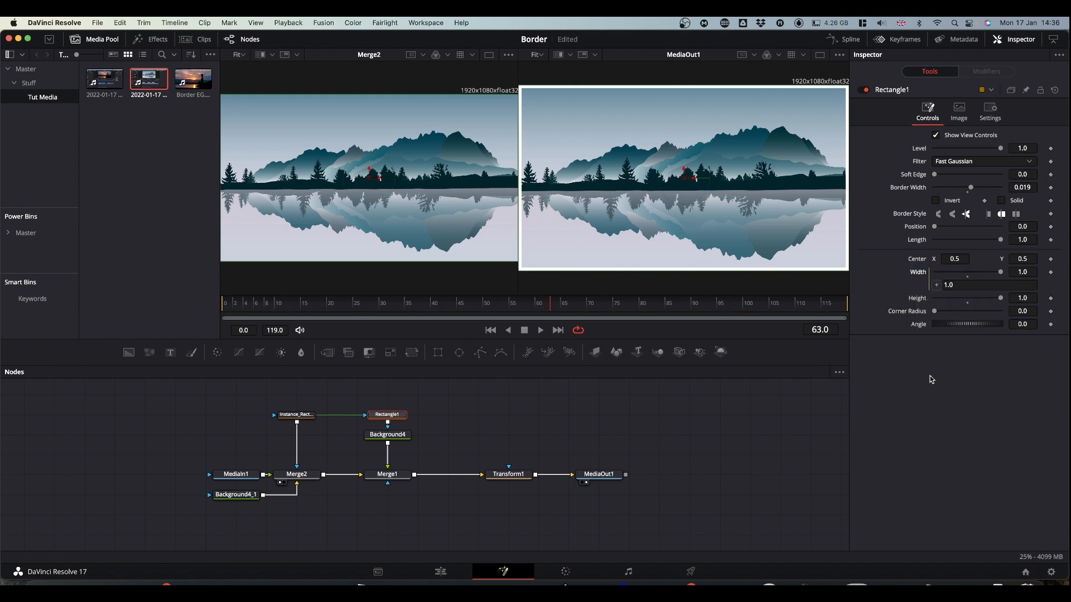
right_click(917, 301)
click(947, 424)
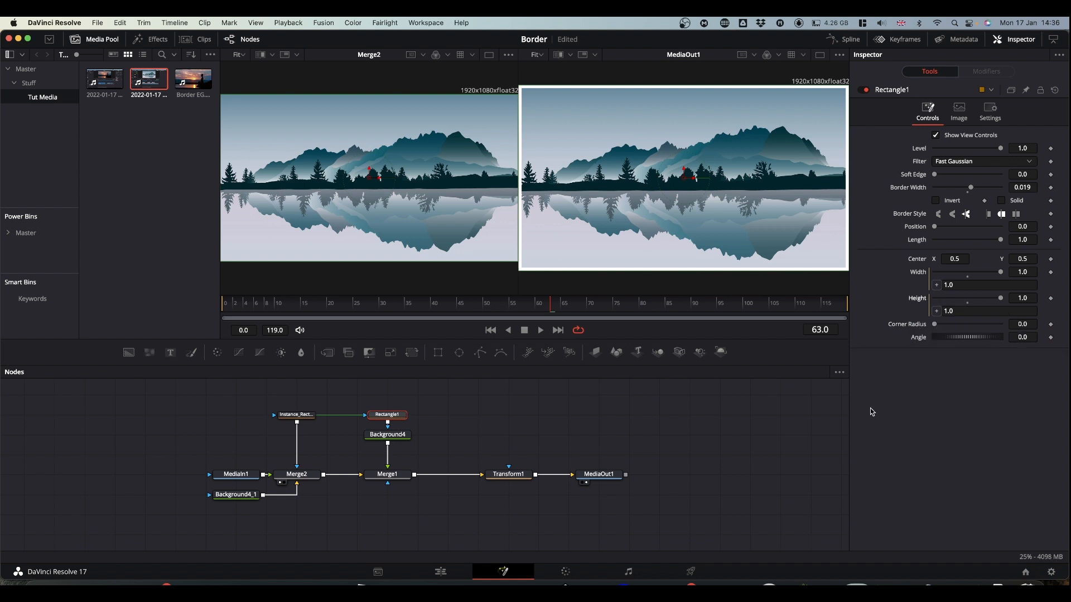
- Set both the Width and Height expressions of Rectangle1 to 1-BorderWidth, picking the Border Width parameter as the reference
drag(964, 286, 861, 288)
text(1-)
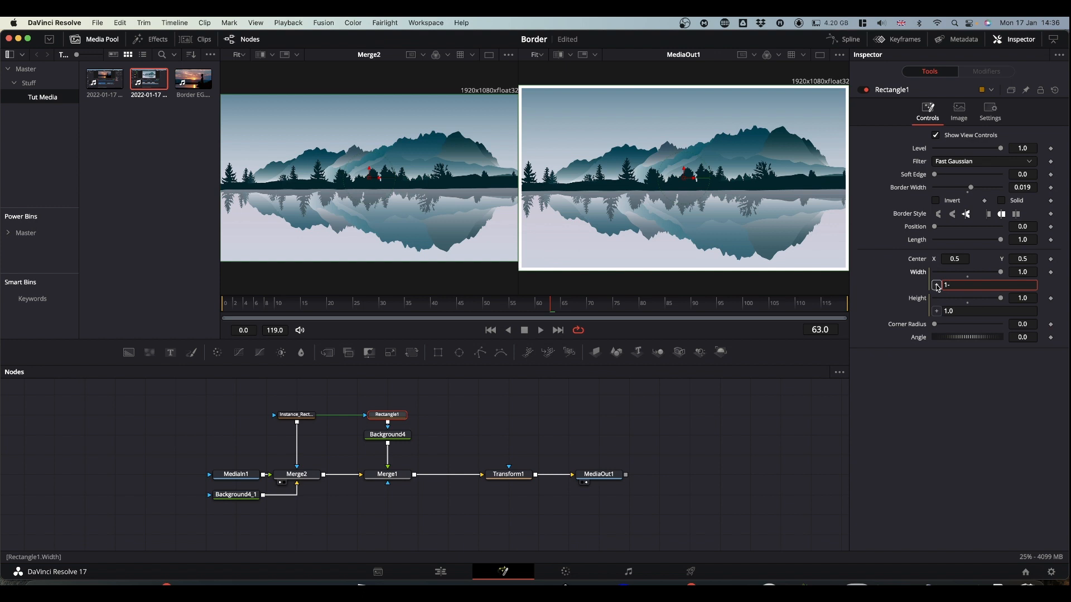
drag(937, 286, 900, 190)
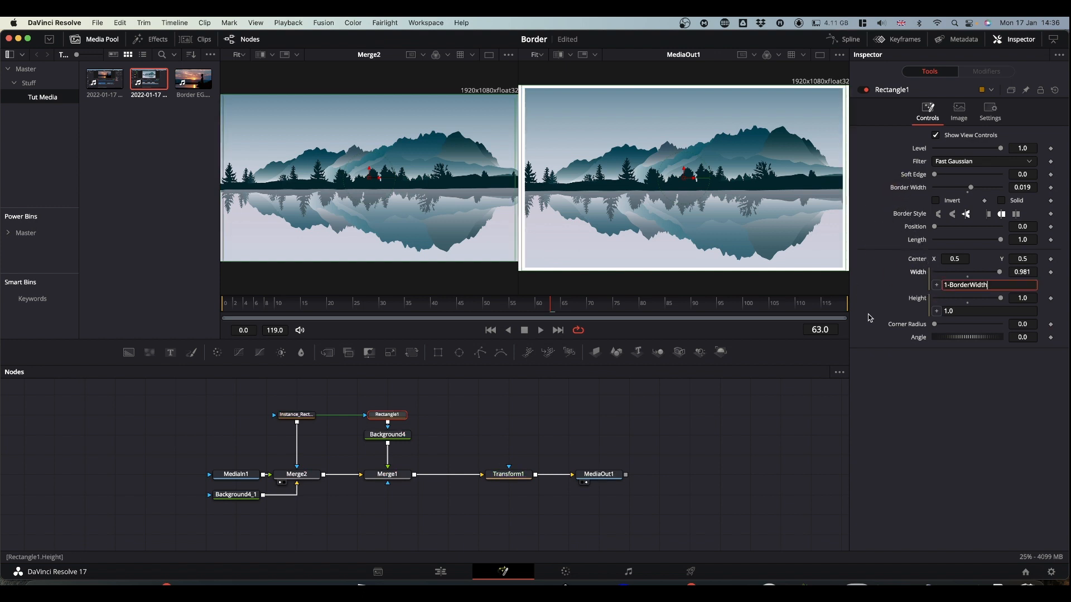
key(Tab)
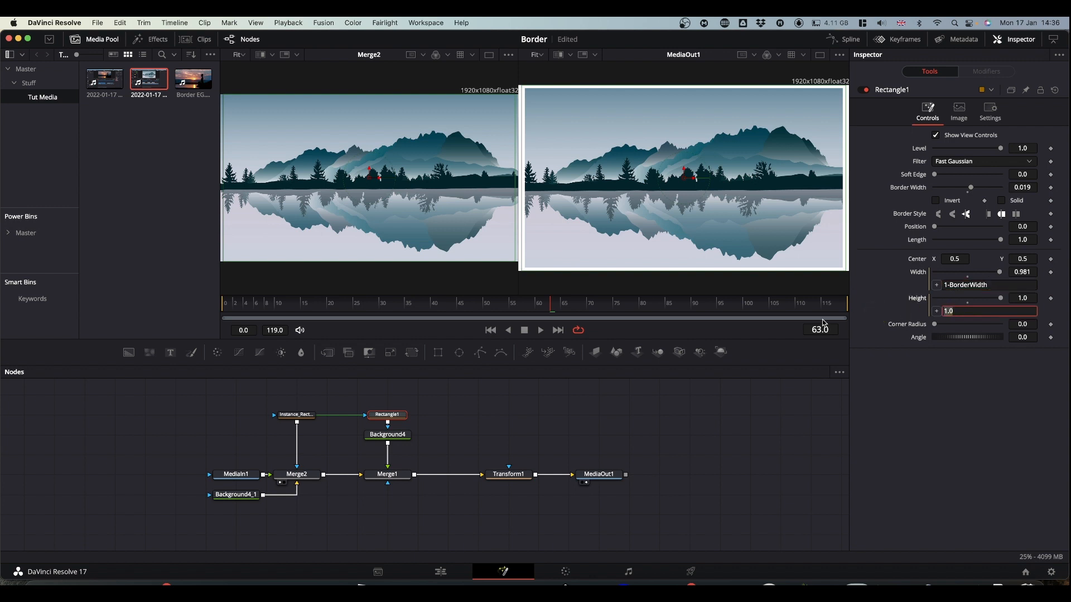
text(1)
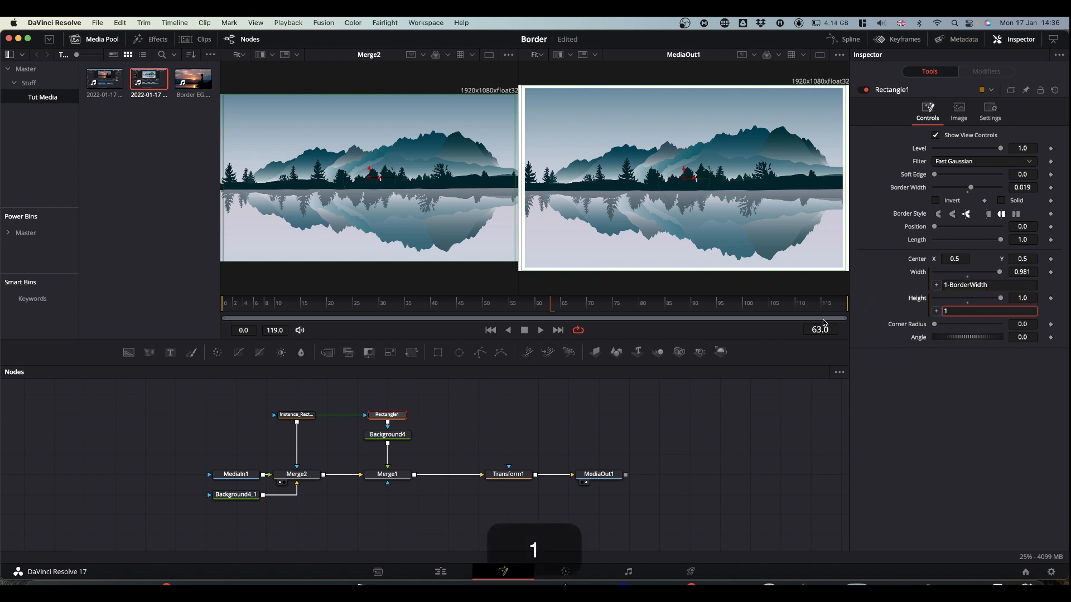
text(-)
drag(936, 310, 895, 184)
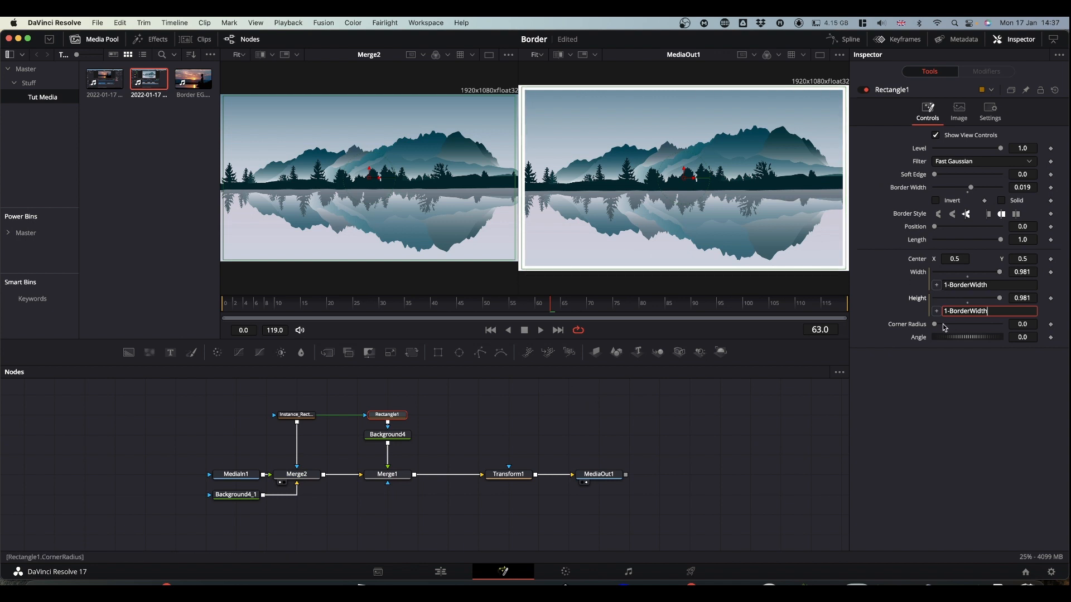
- Set Rectangle1's corner radius to 0.386 and try to change its width and height manually with the expressions in place
drag(935, 326, 960, 326)
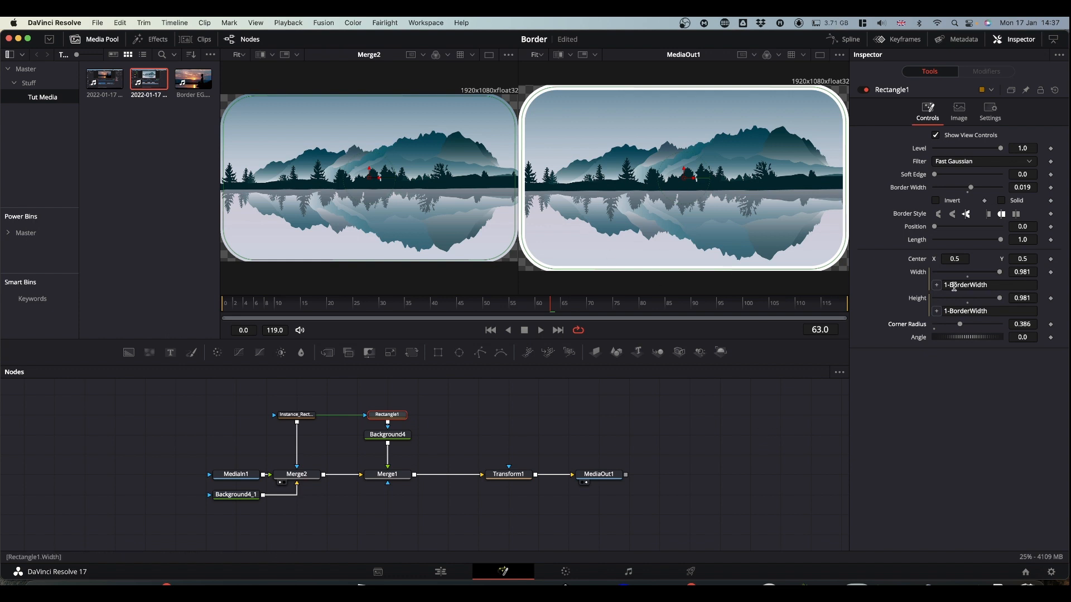
drag(1001, 273, 929, 273)
drag(999, 298, 911, 300)
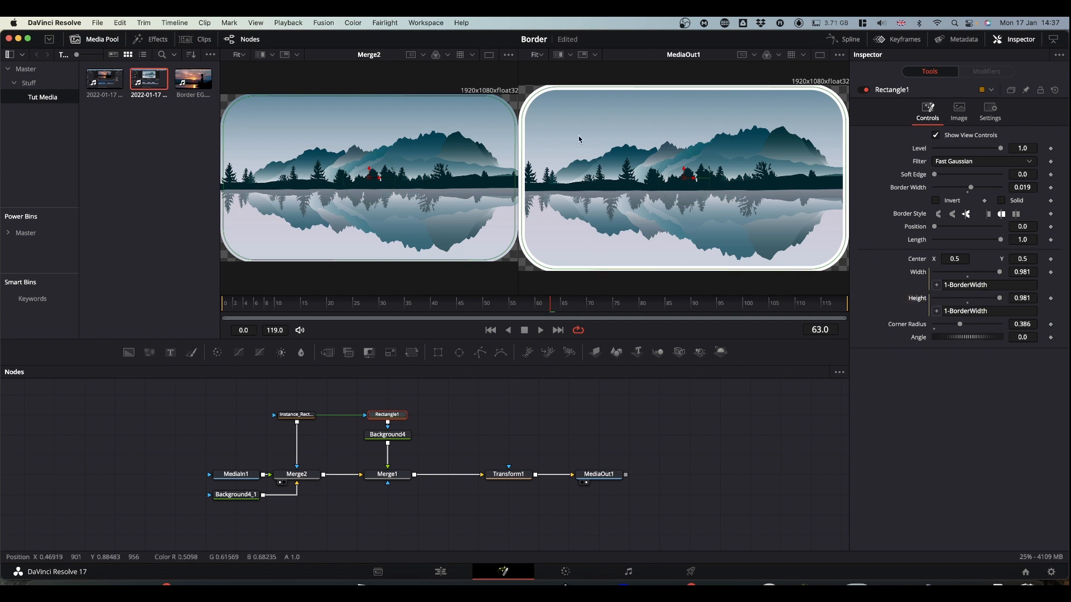
- Try scaling the bordered image down to 0.77 with Transform1 and reset its size to 1.0
click(508, 475)
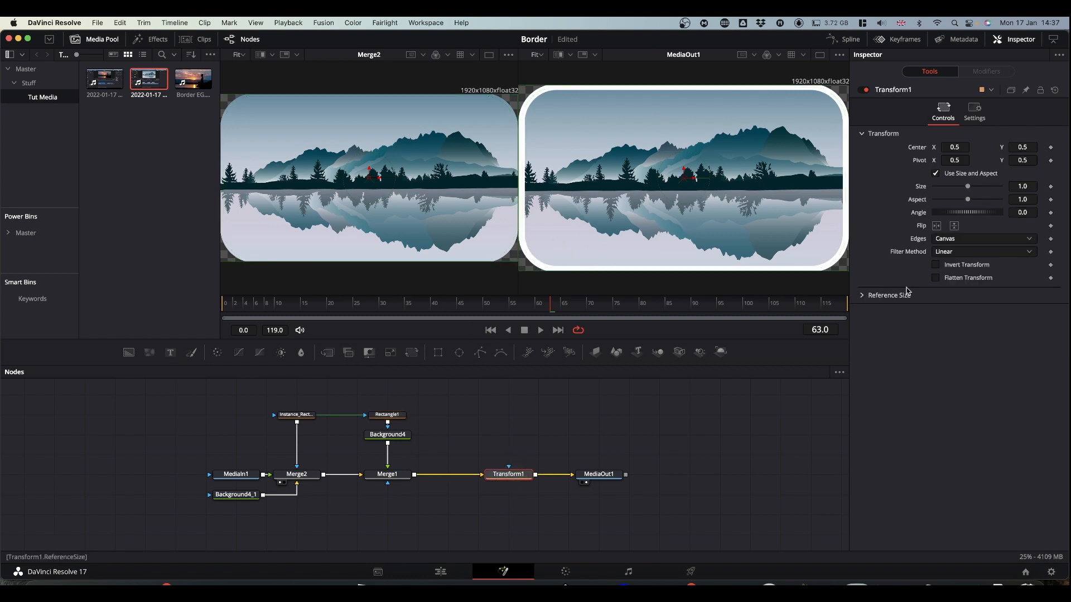
mouse_move(970, 191)
mouse_down()
mouse_move(953, 189)
mouse_move(962, 191)
mouse_up()
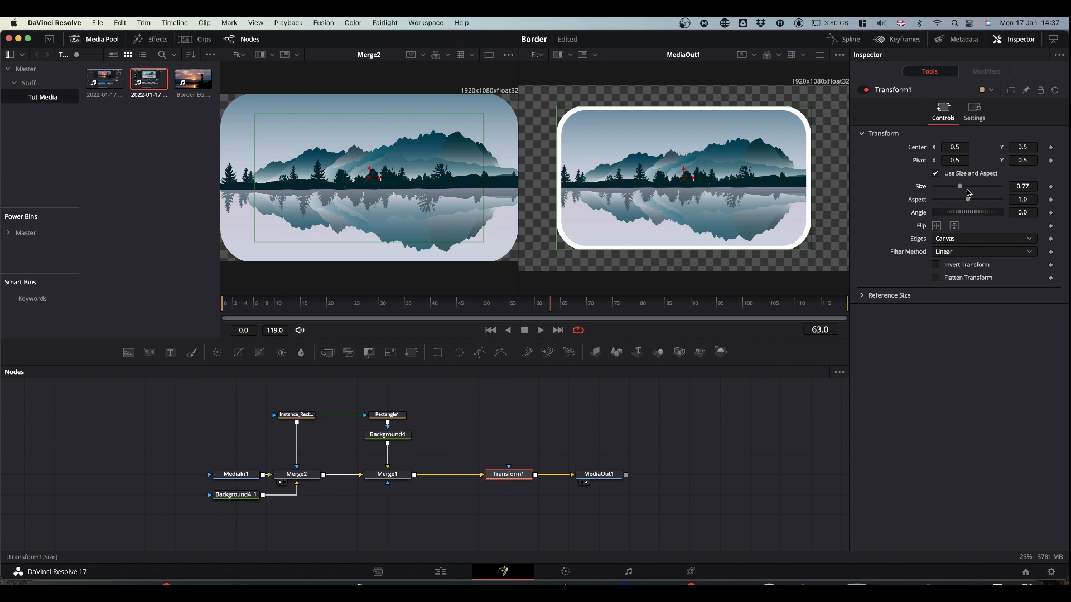
double_click(968, 190)
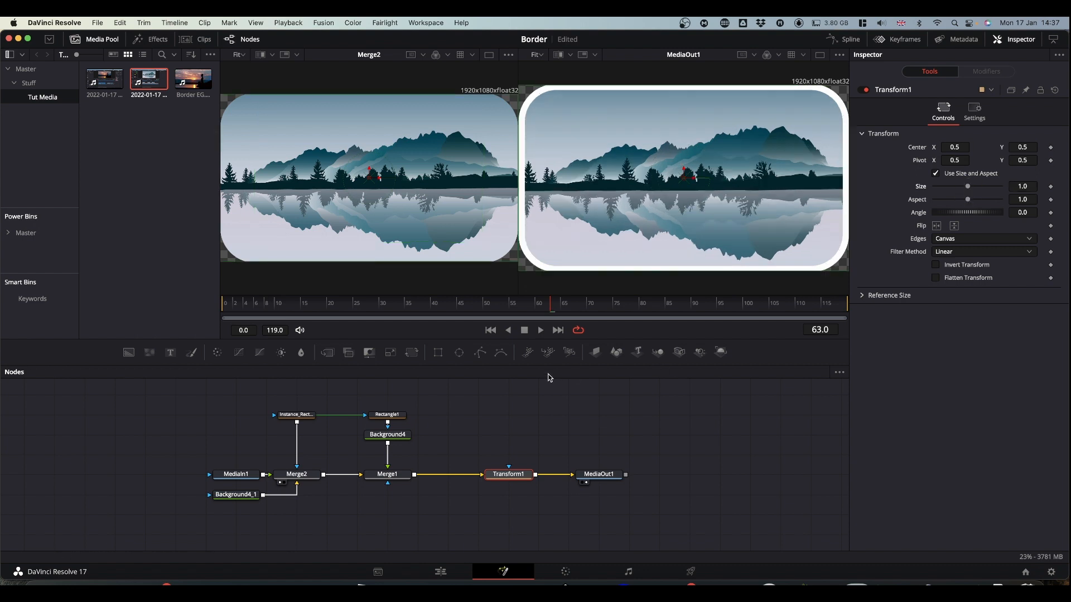
click(396, 415)
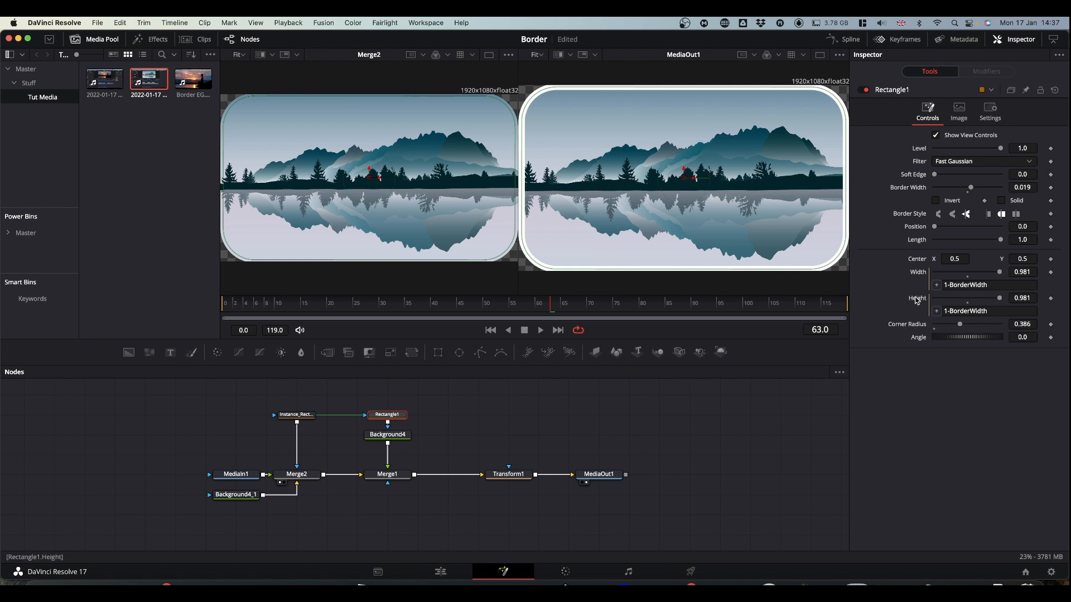
right_click(393, 418)
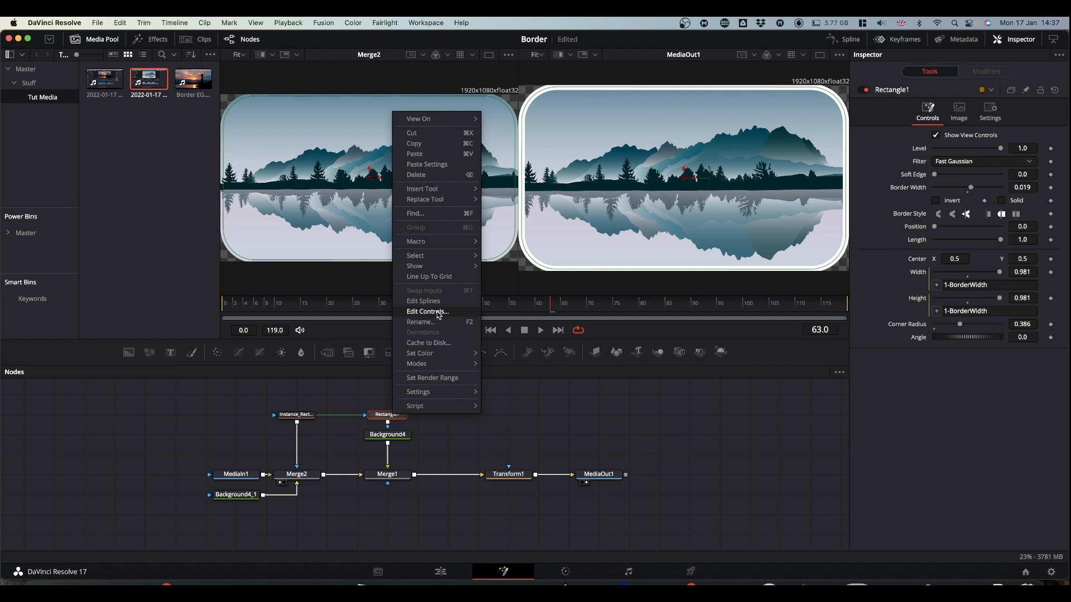
click(954, 417)
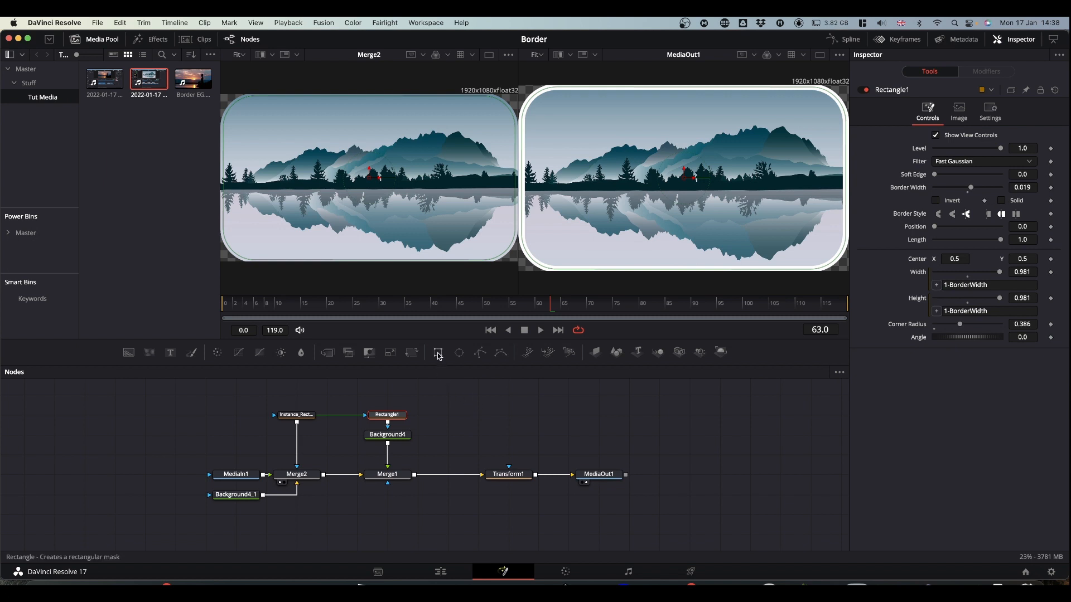
- Add an unconnected second Rectangle mask node beside Rectangle1, keep its width at 0.5 and pin its controls
drag(439, 355, 492, 416)
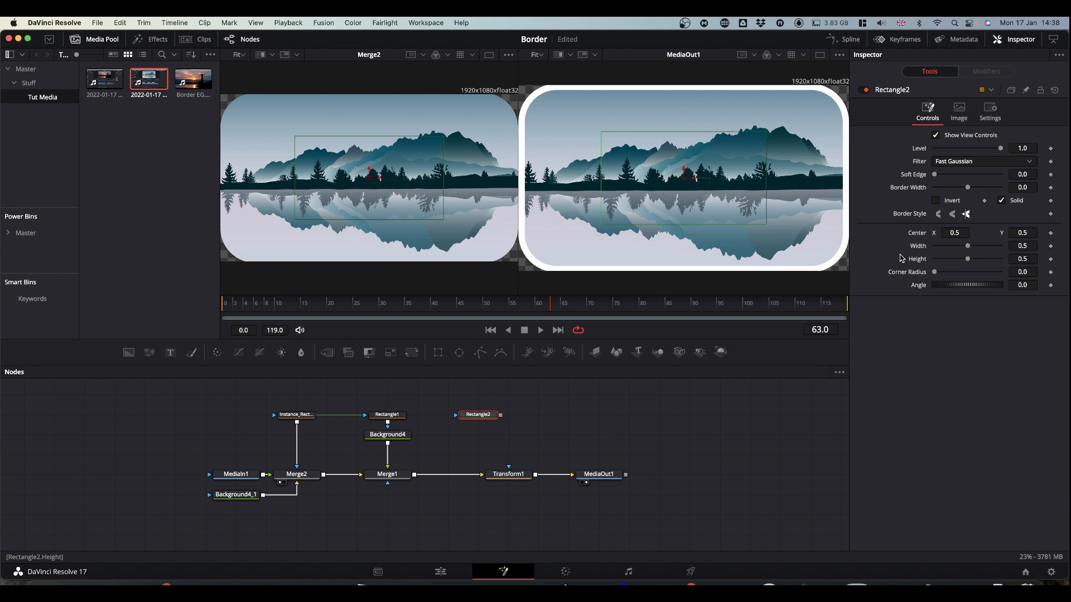
mouse_move(991, 248)
mouse_down()
mouse_move(911, 253)
mouse_move(1066, 242)
mouse_move(1002, 260)
mouse_move(972, 252)
mouse_up()
double_click(968, 251)
click(1025, 91)
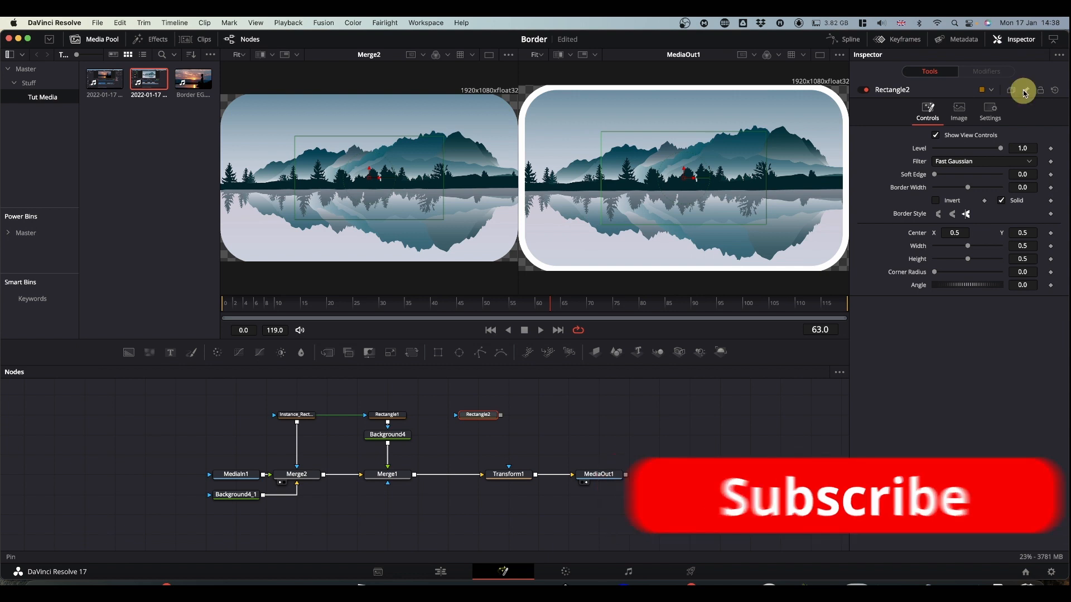
- Change Rectangle1's Width and Height expressions to Rectangle2.Width-BorderWidth and Rectangle2.Height-BorderWidth, linking them to Rectangle2's parameters
click(388, 416)
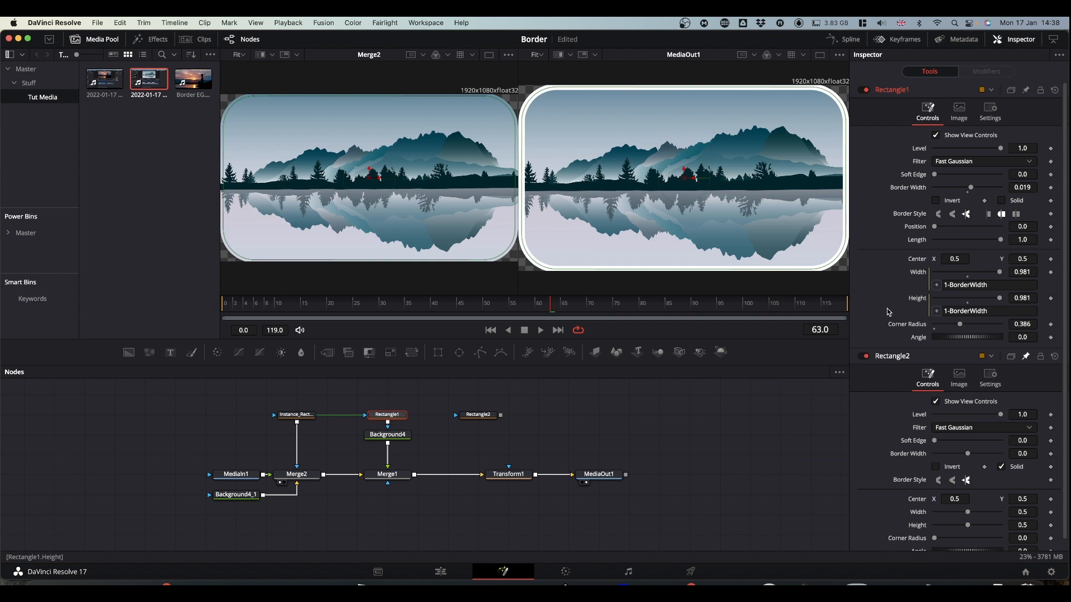
click(948, 285)
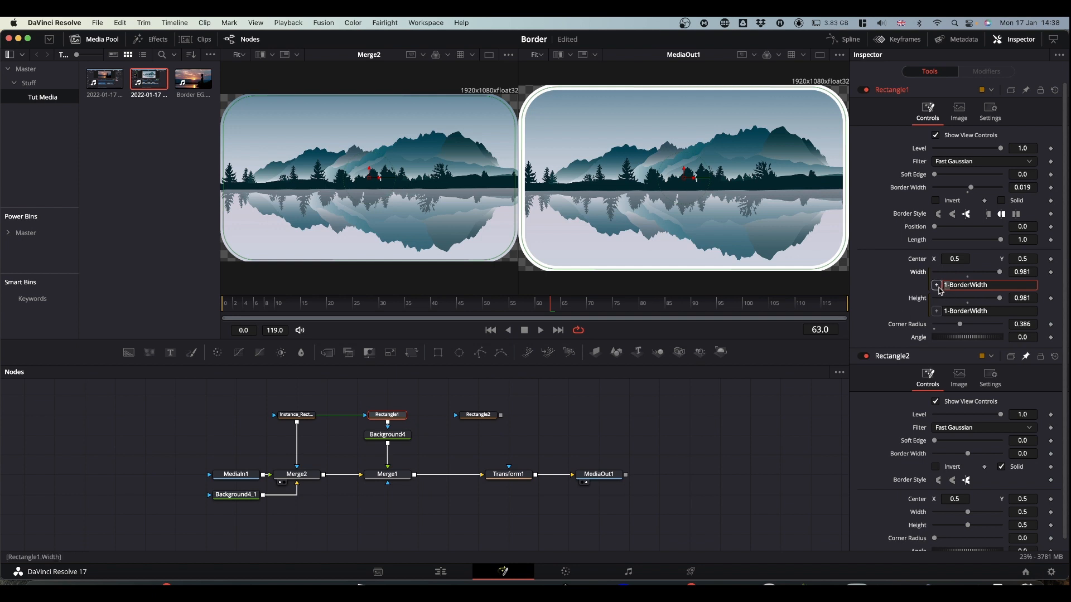
drag(938, 286, 920, 512)
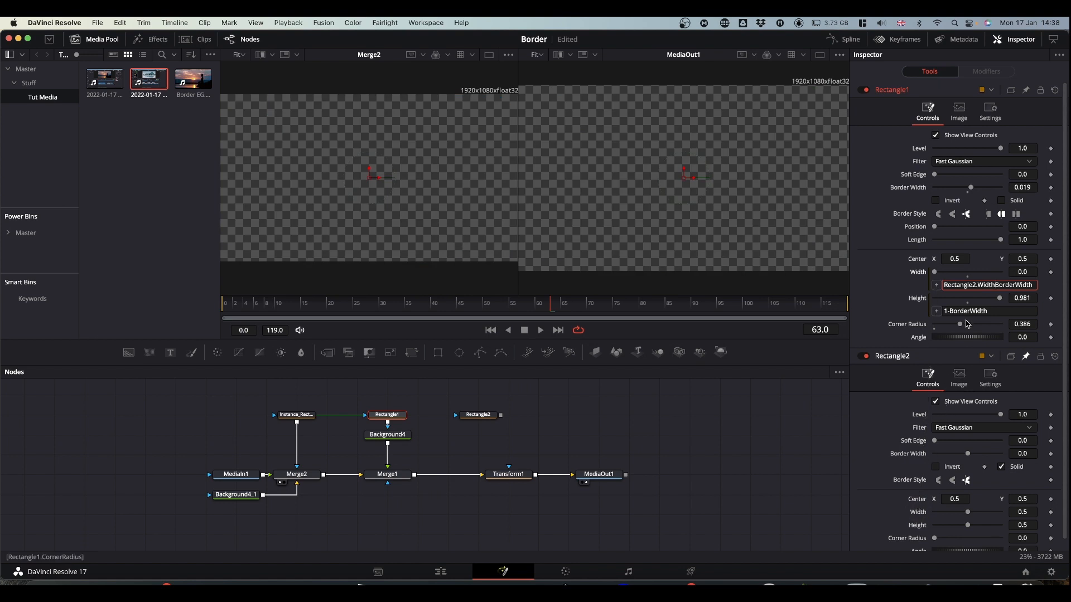
text(-)
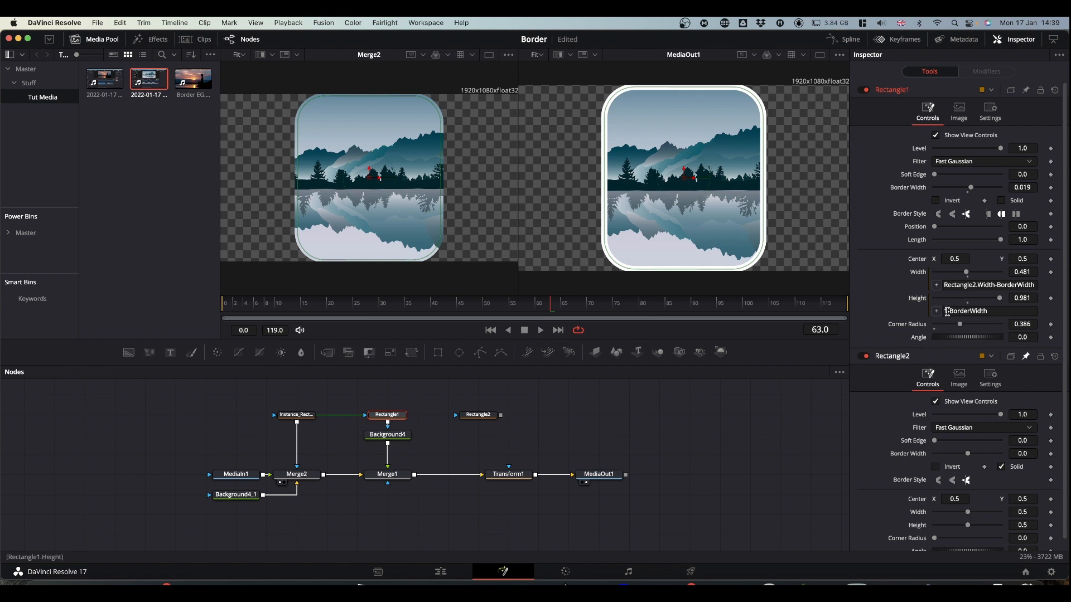
click(947, 312)
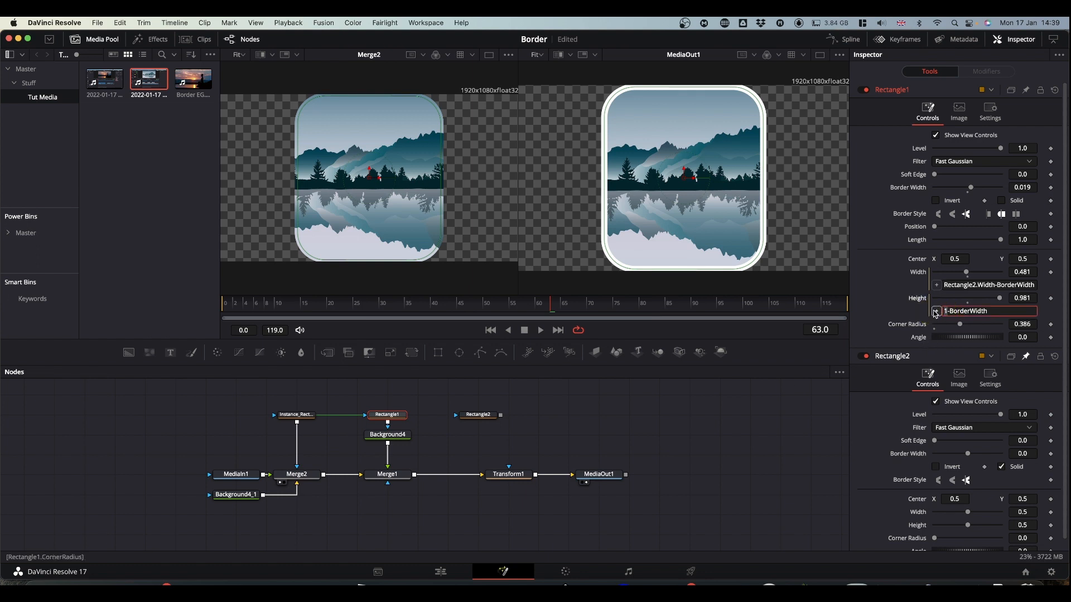
drag(938, 313, 920, 527)
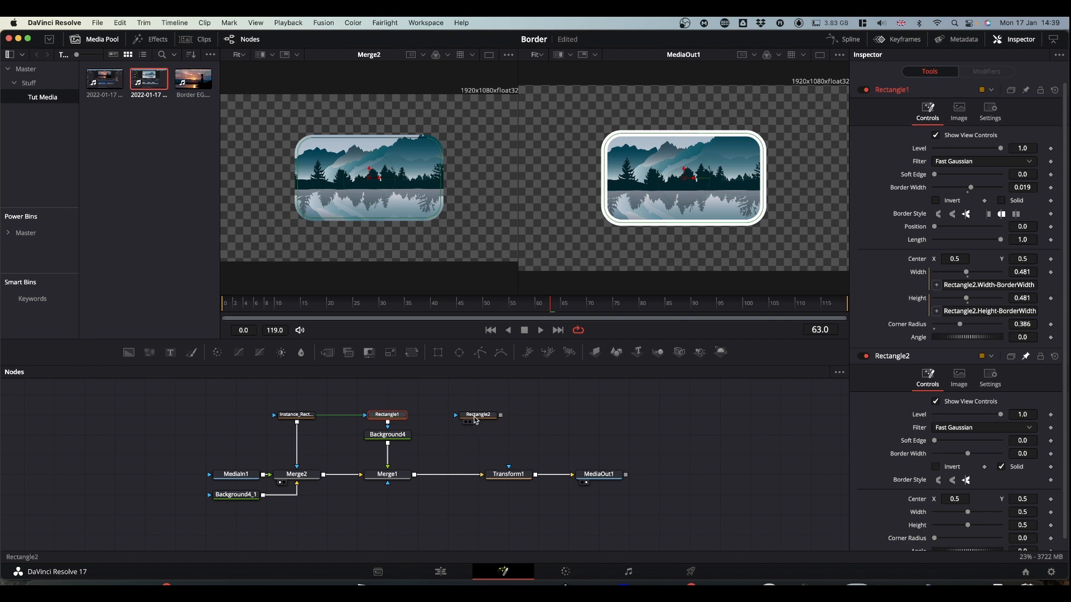
- Resize the border through Rectangle2 to width 0.78 and height 0.512, and set Rectangle1's border width to 0.01
drag(968, 512, 1040, 504)
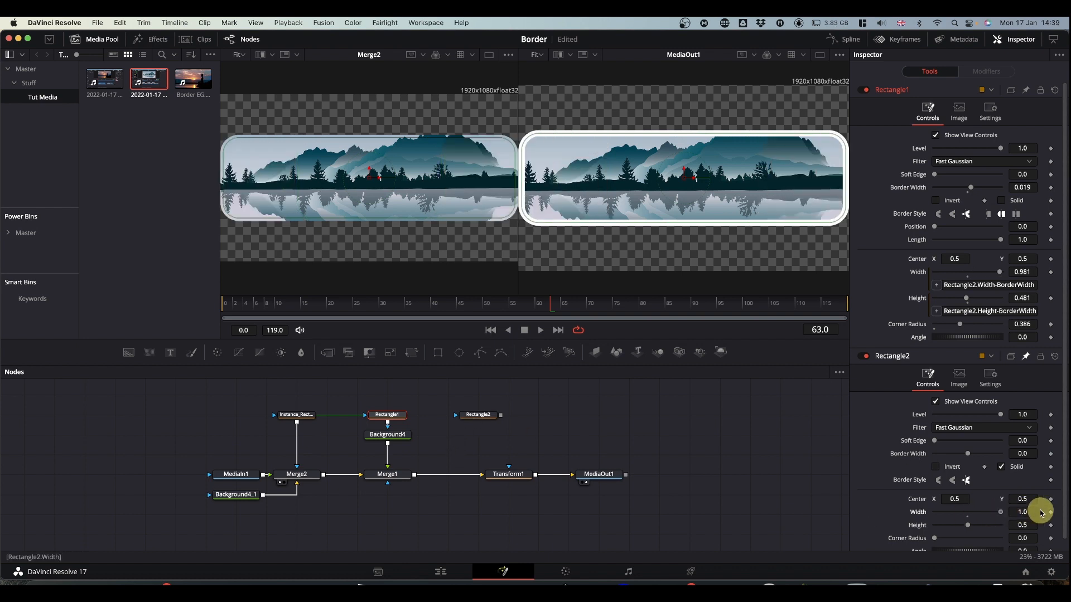
drag(969, 526, 1029, 525)
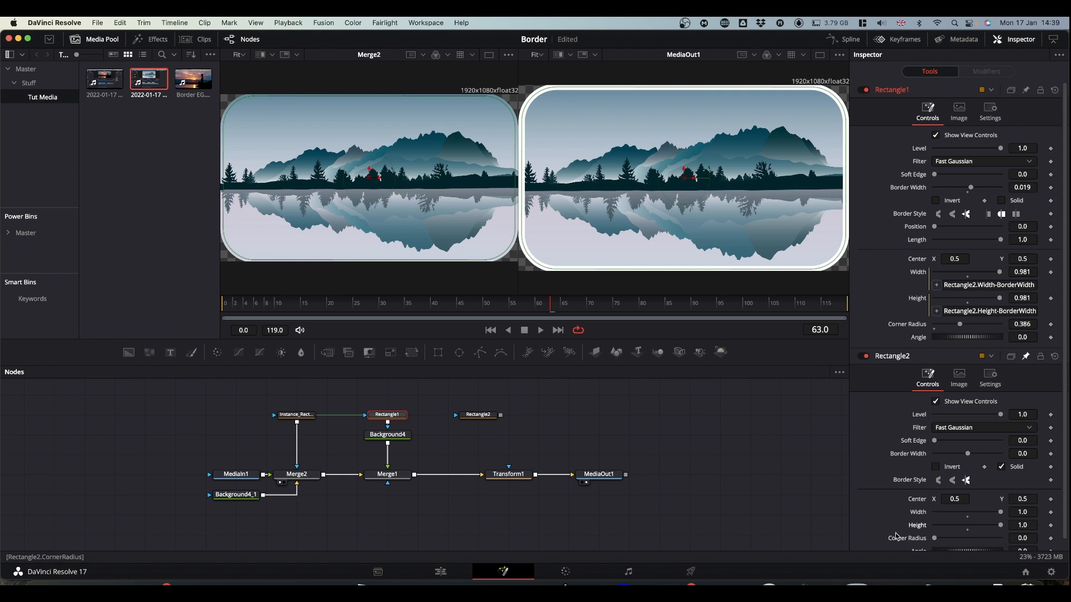
click(1002, 514)
drag(1002, 514, 970, 528)
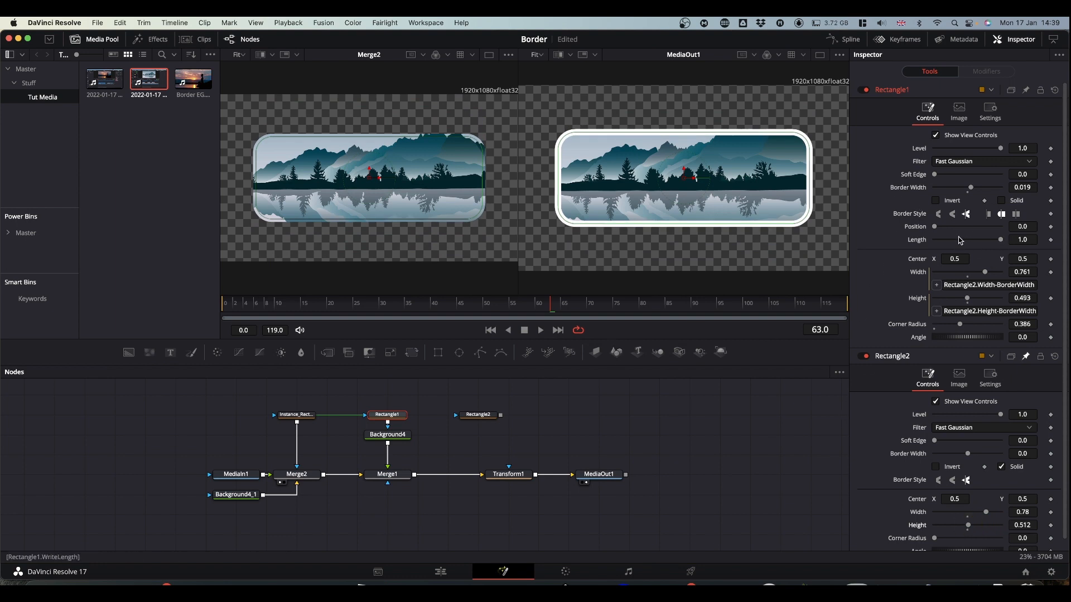
drag(972, 189, 971, 190)
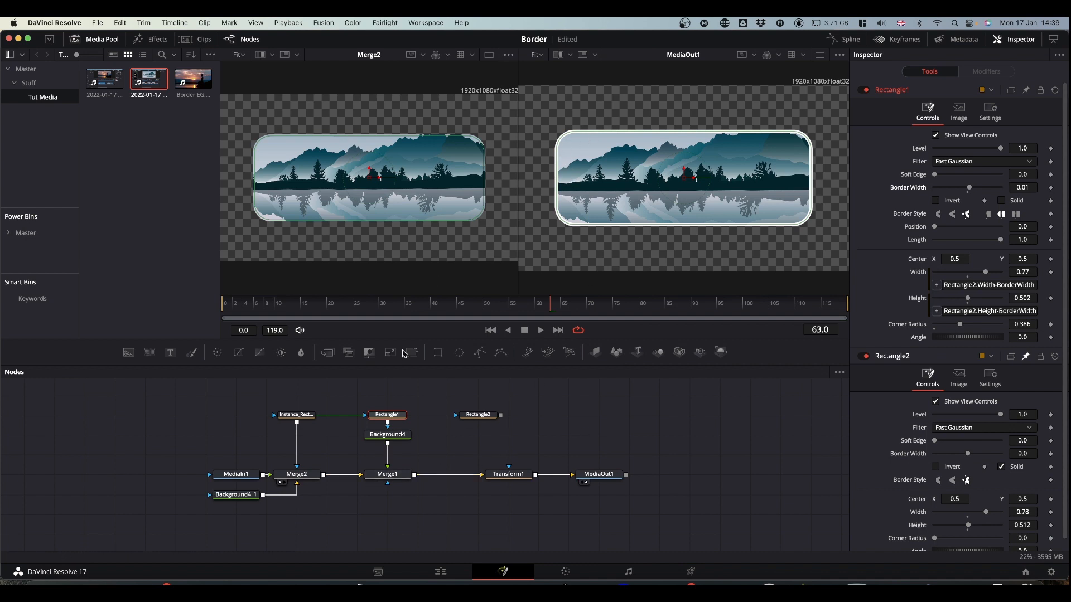
- Insert a Drop Shadow node after Background4 with shadow strength 0.764 and drop distance 0.0016, and save the project
click(393, 439)
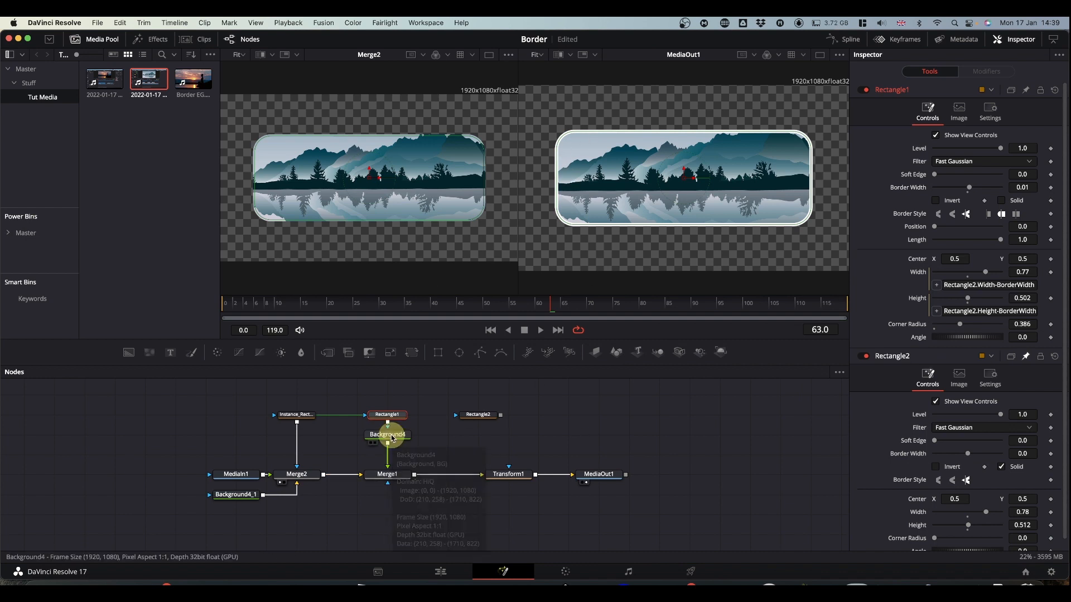
key(shift+space)
text(drop)
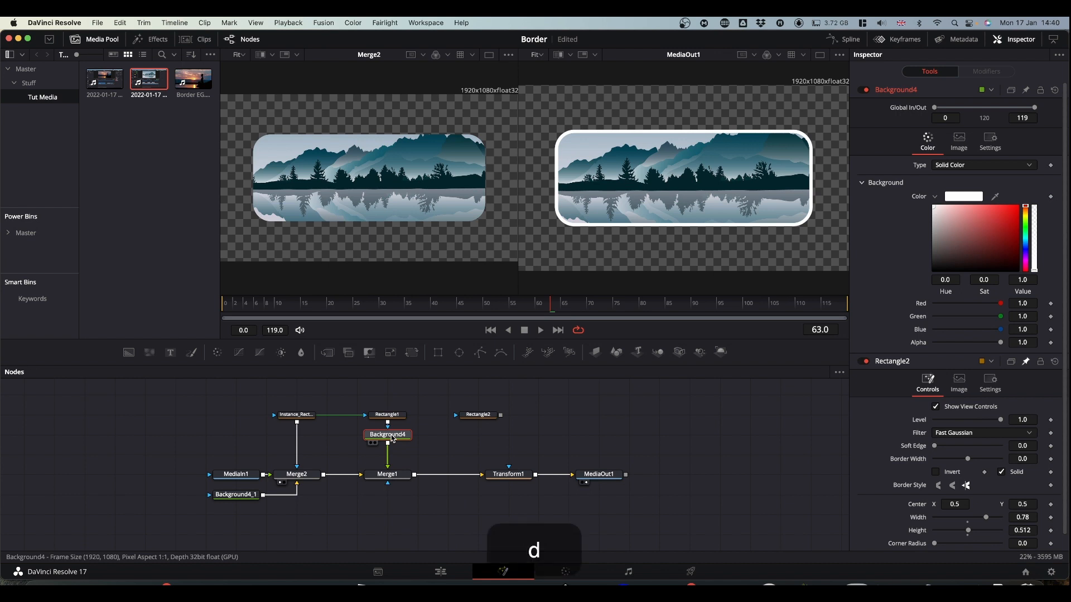
key(Return)
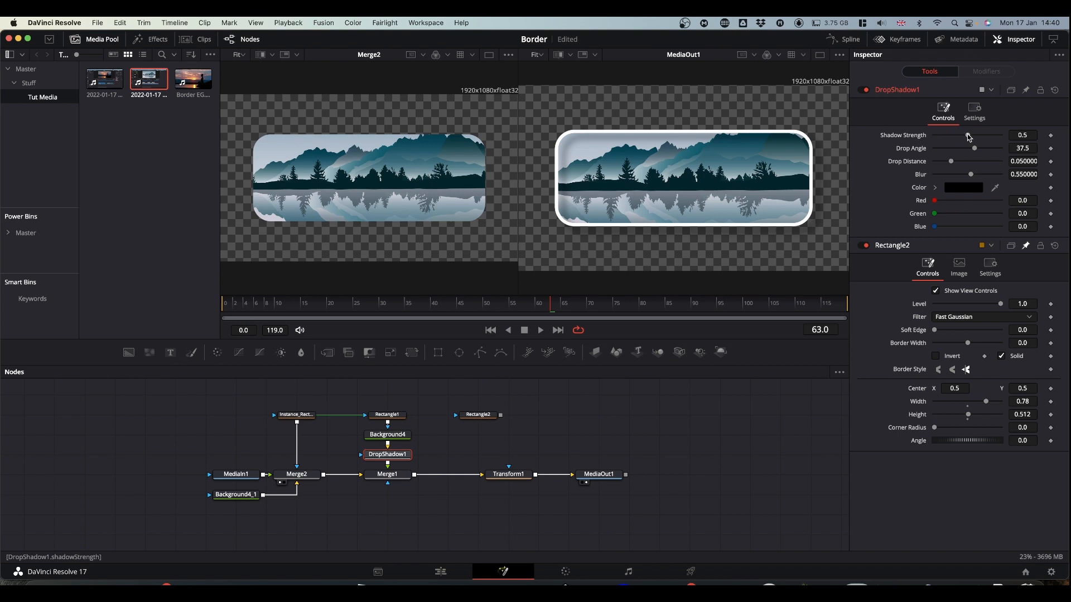
drag(969, 137, 933, 161)
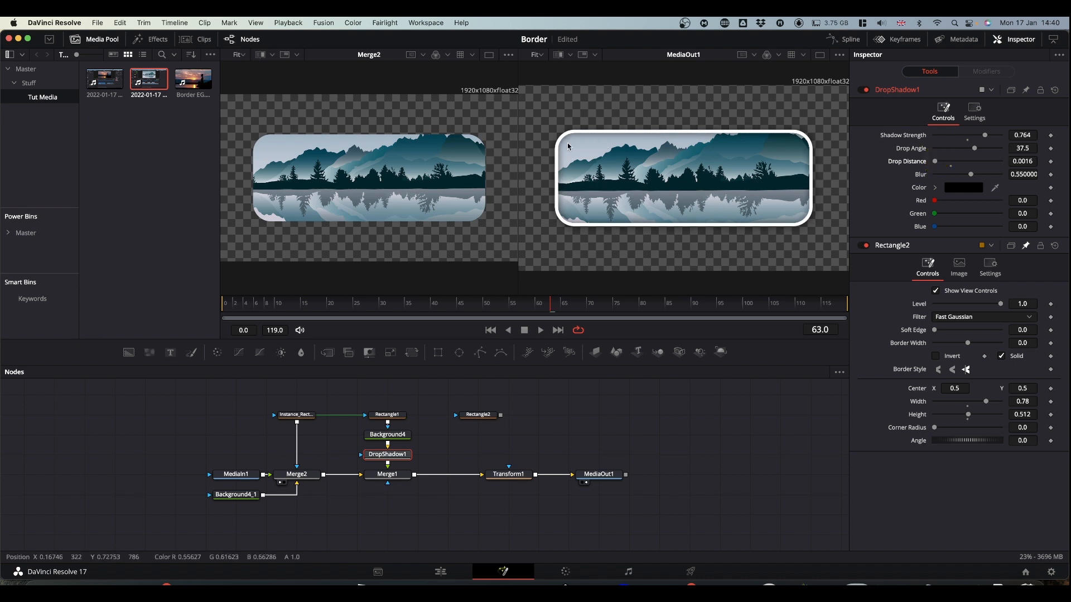
key(super+s)
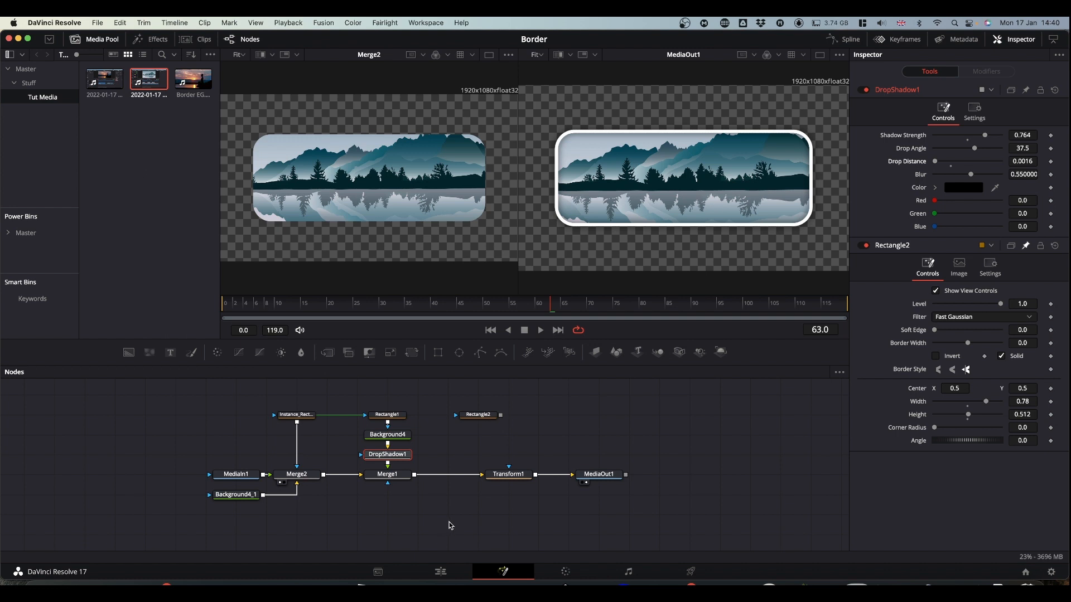
- Switch to the Edit page, show the third trees clip at 01:00:19:04 and search the effects for the custom Coloured Border
click(441, 572)
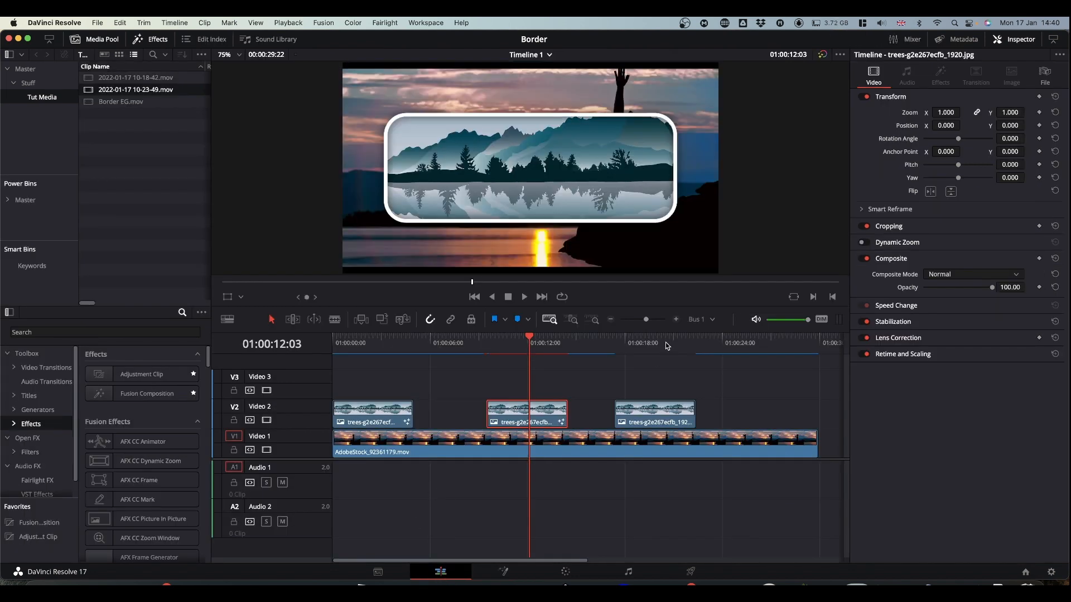
click(644, 342)
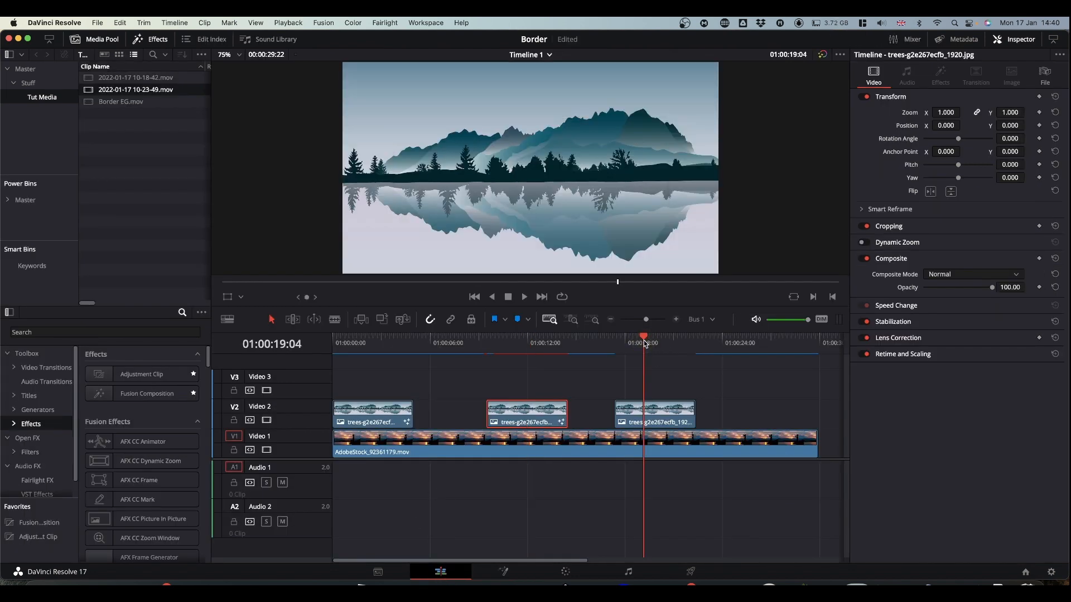
click(182, 313)
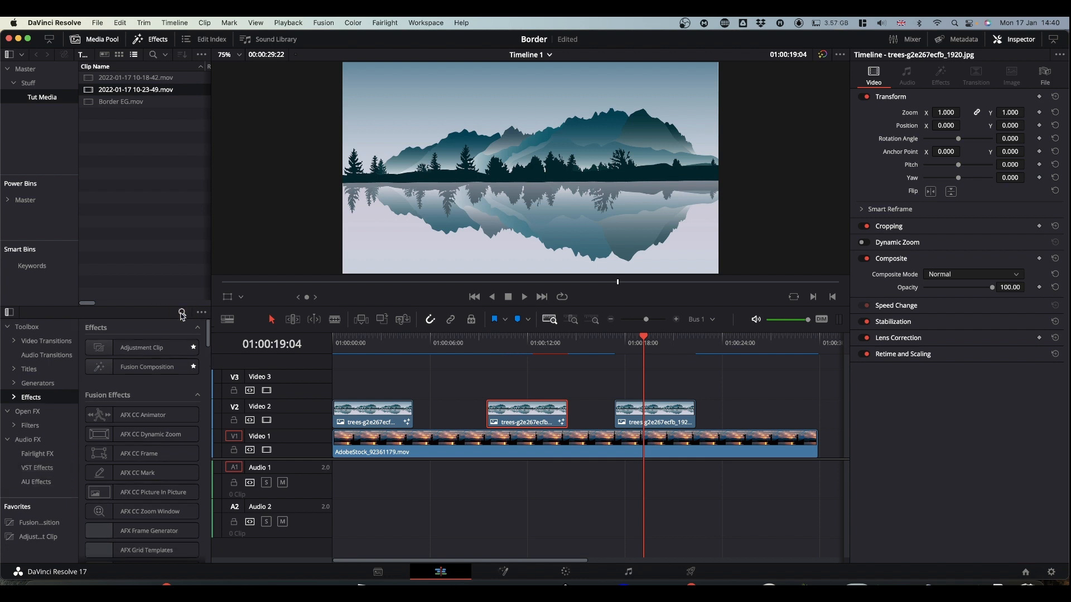
click(182, 313)
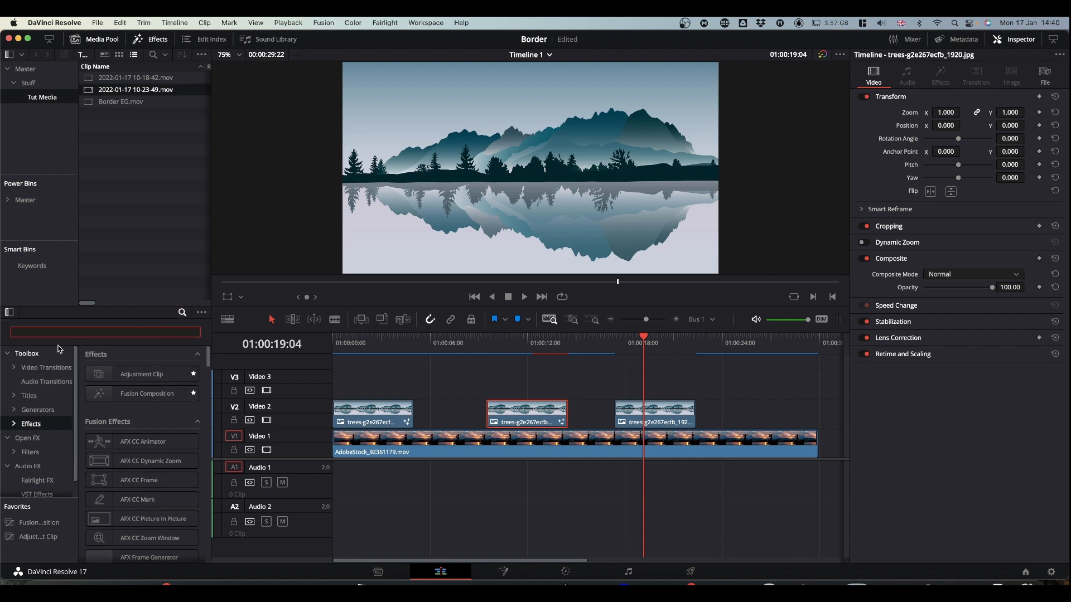
text(simon)
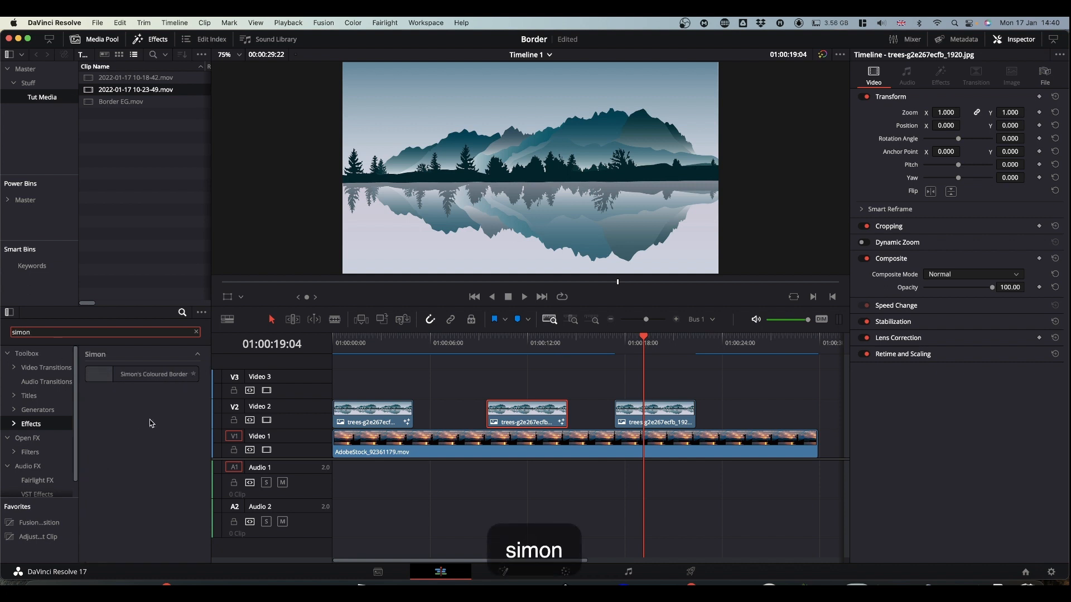
- Apply the custom Coloured Border effect to the third trees clip on Video 2
click(131, 377)
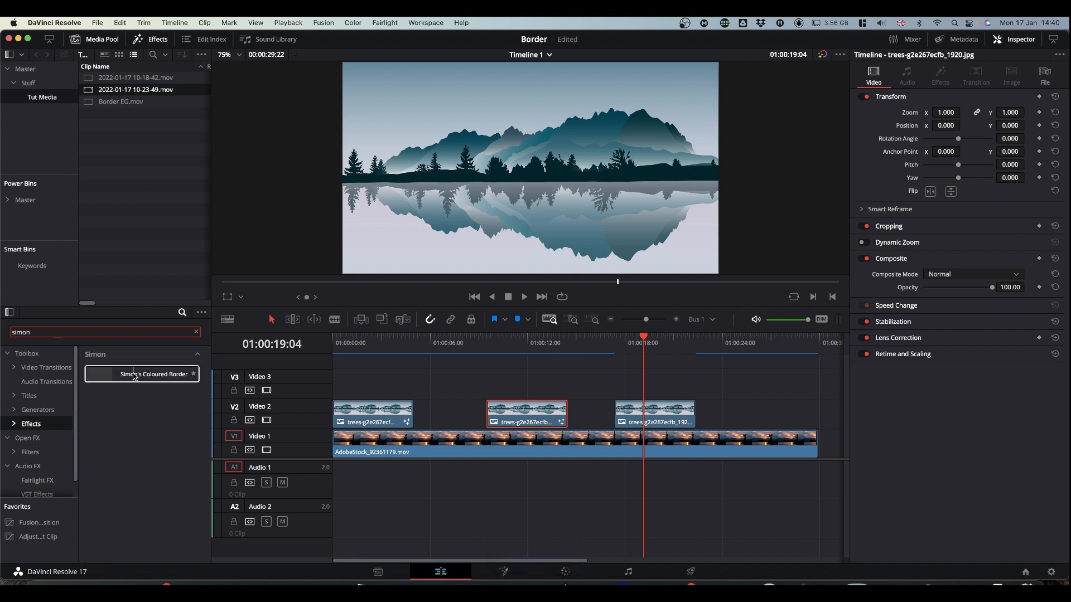
drag(139, 377, 639, 419)
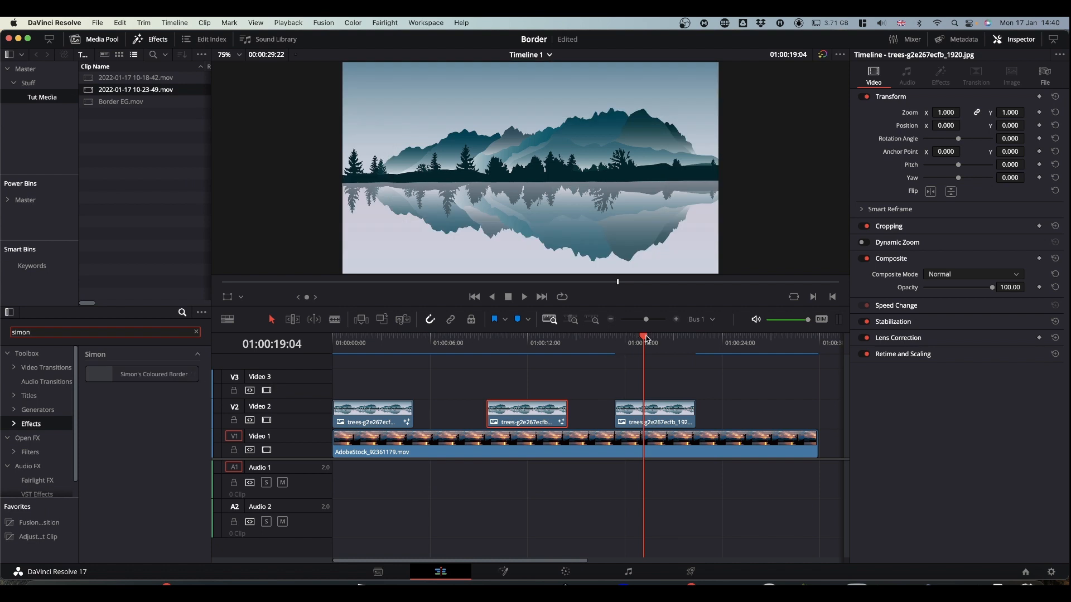
drag(661, 420, 661, 420)
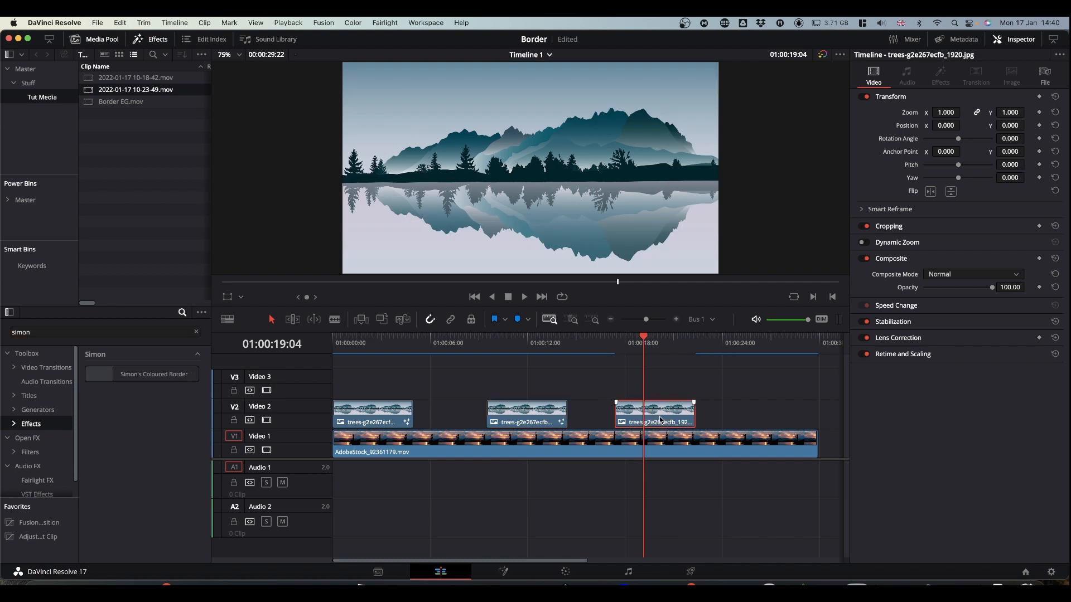
click(132, 377)
drag(133, 377, 653, 415)
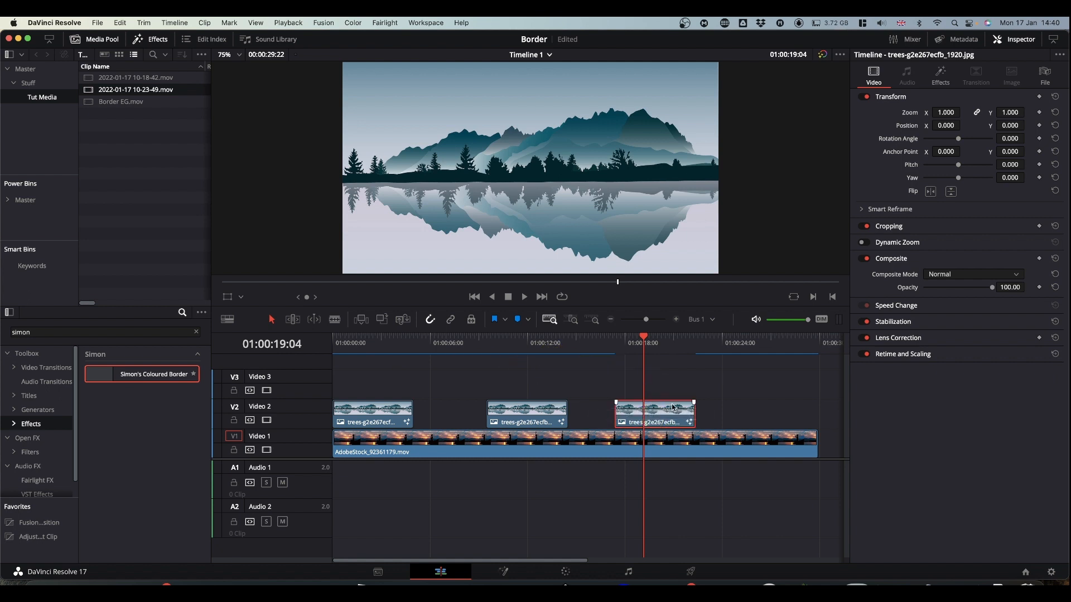
- Open the applied border effect's controls on the third trees clip and expand Border Settings, Colour Settings and Border Shadow
click(668, 417)
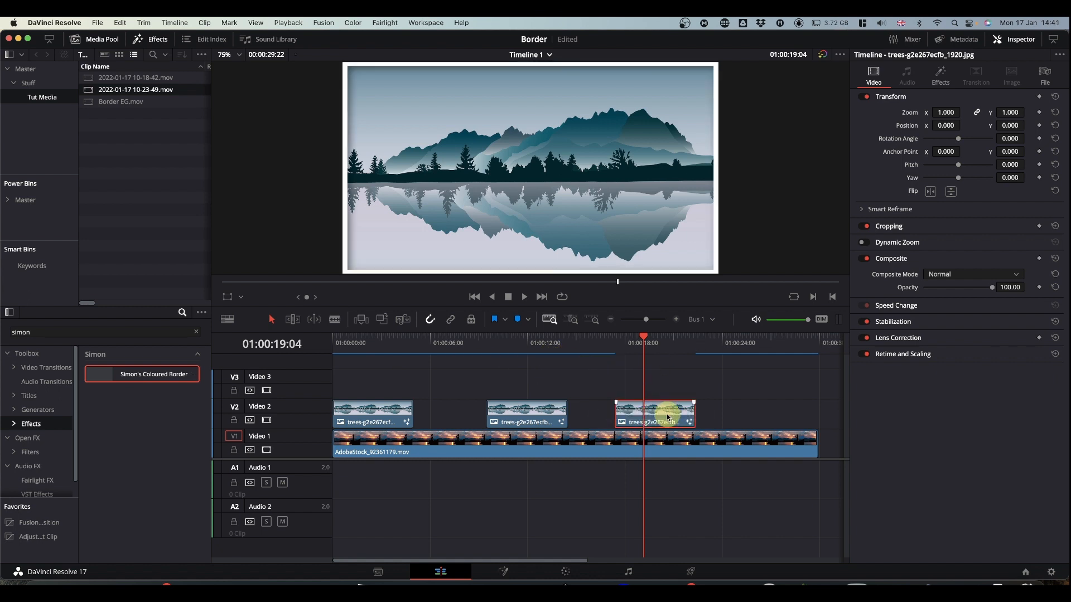
click(942, 78)
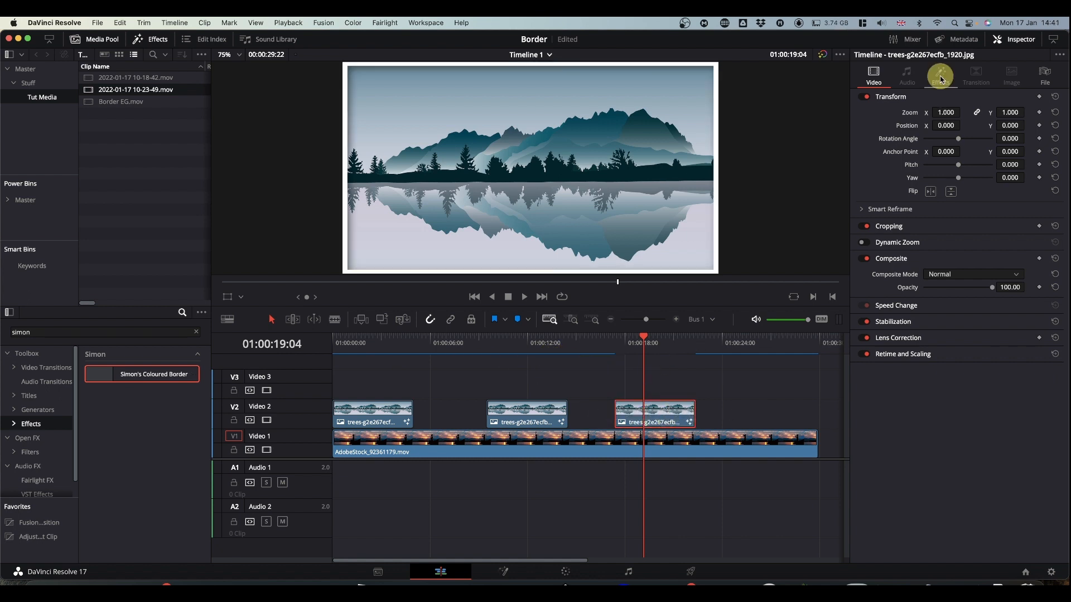
click(864, 152)
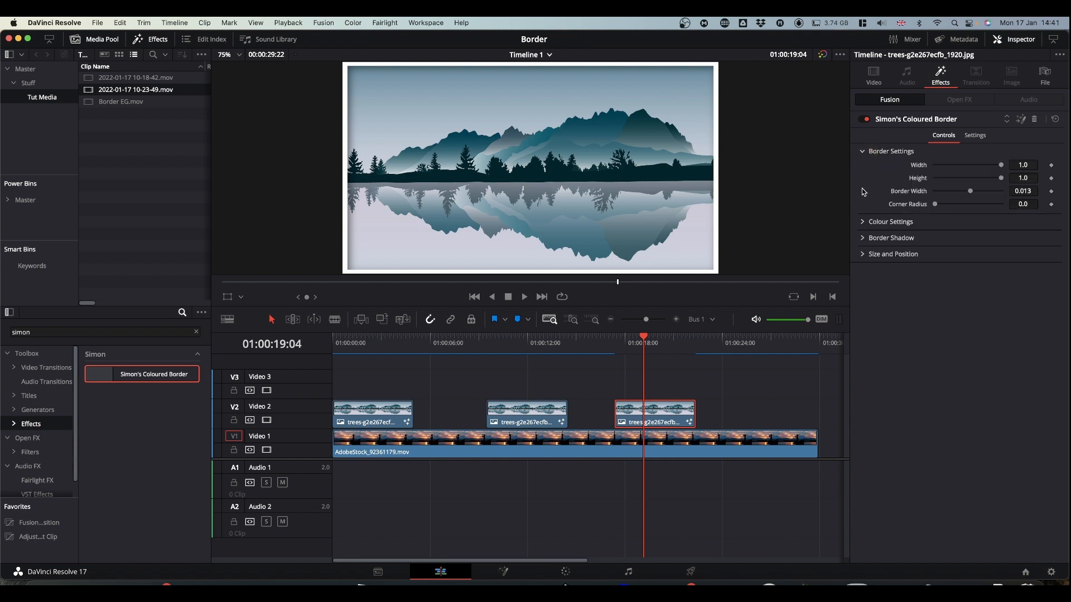
click(865, 224)
click(864, 307)
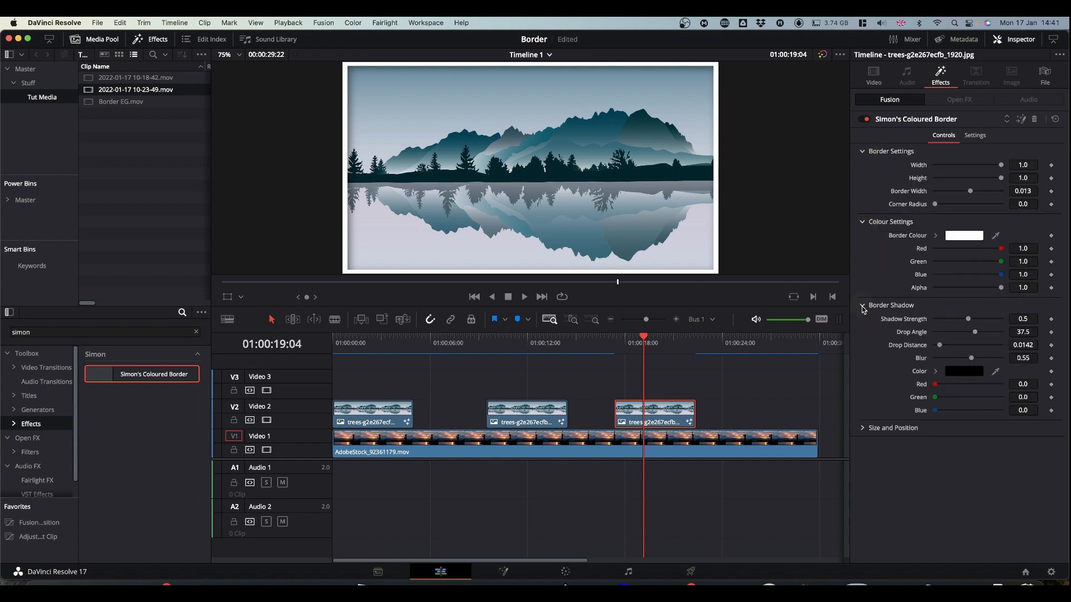
- Set the third trees clip's border effect to size 0.5, Center X 0.369 and angle 36.5 under Size and Position
click(862, 430)
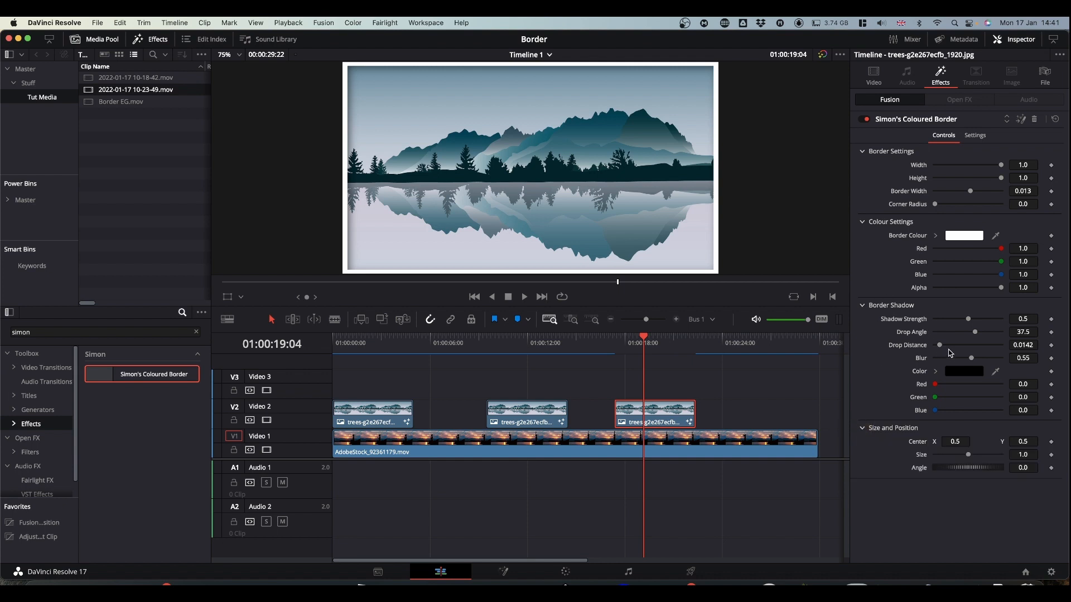
click(970, 457)
drag(969, 455, 889, 435)
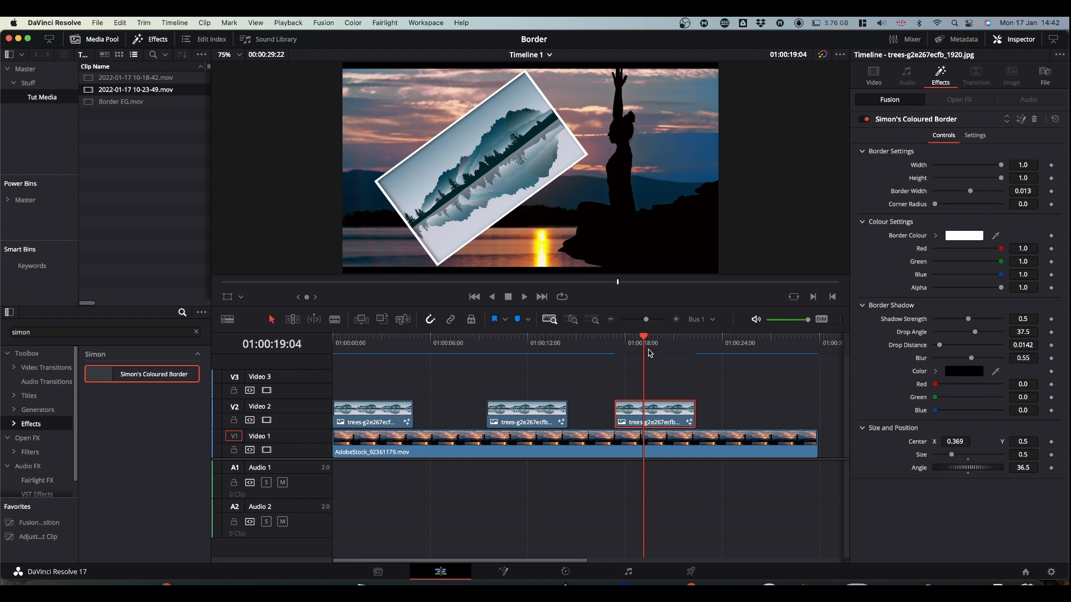
- Place Rays - 16165.mp4 from the Master bin on Video 2 after the third trees clip
click(27, 83)
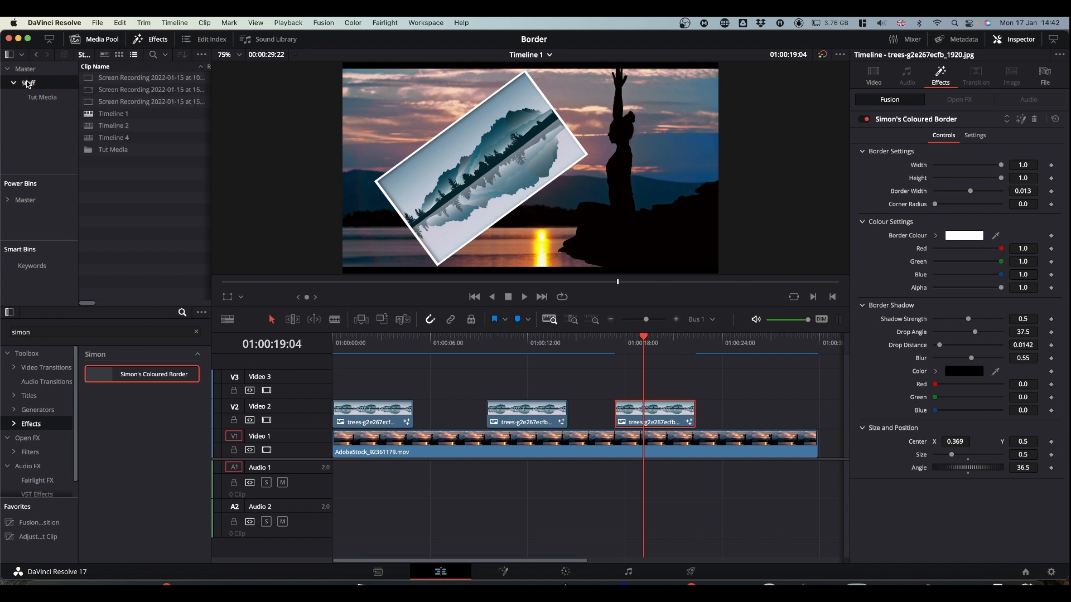
click(25, 69)
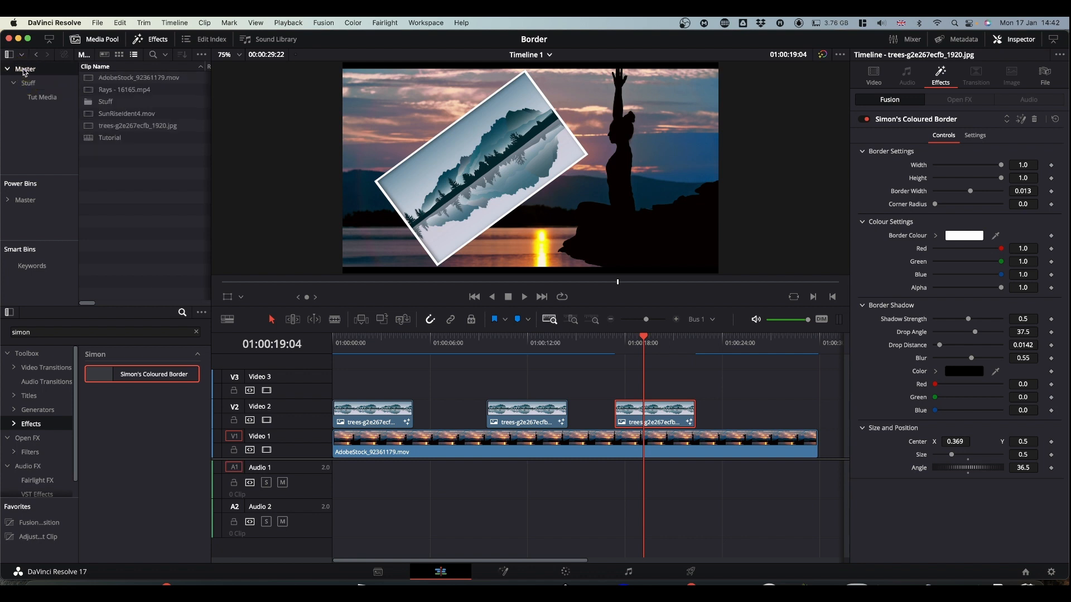
drag(114, 89, 683, 399)
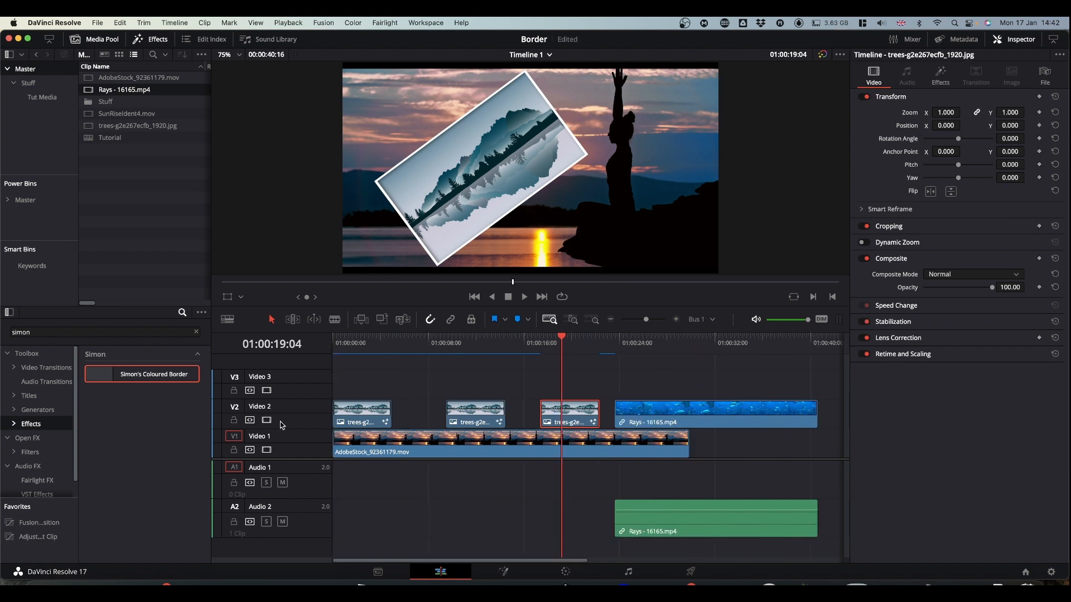
- Apply the custom Coloured Border effect to the Rays clip and expand its Size and Position controls
drag(144, 375, 726, 412)
click(631, 347)
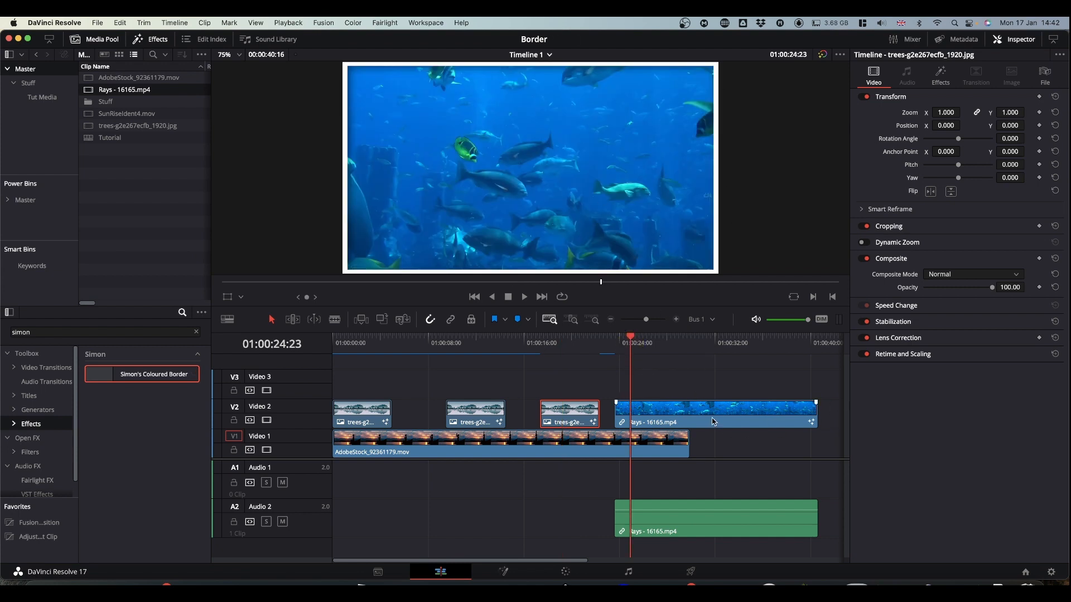
click(941, 77)
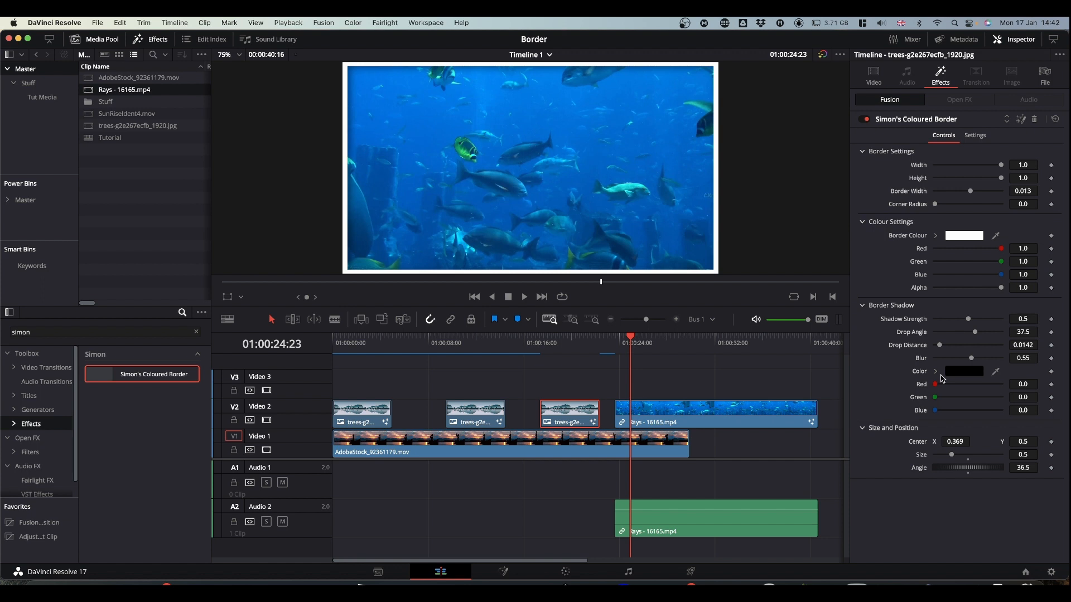
click(665, 418)
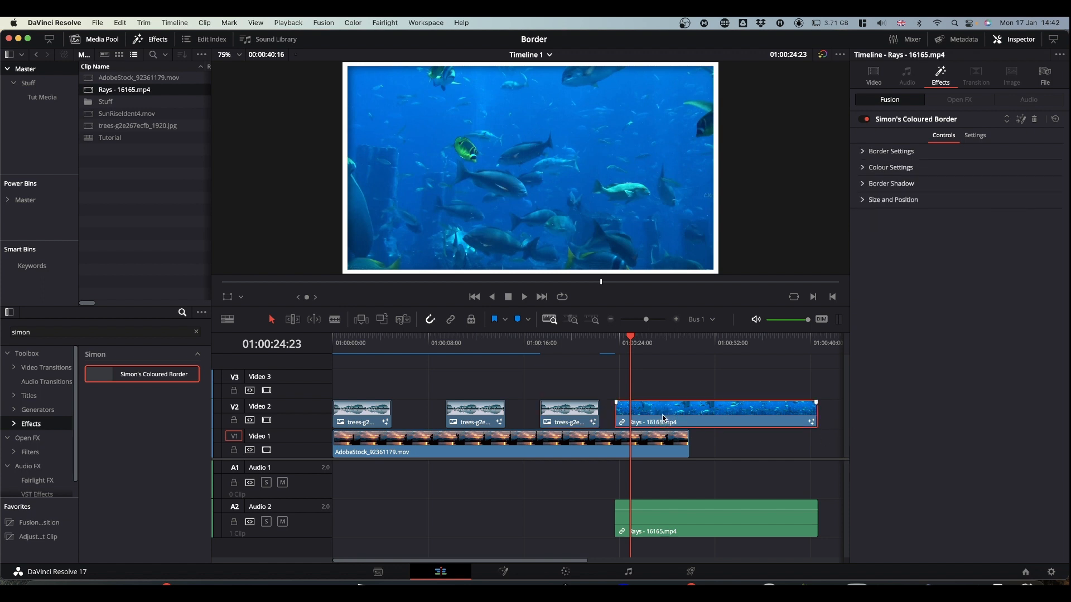
click(864, 201)
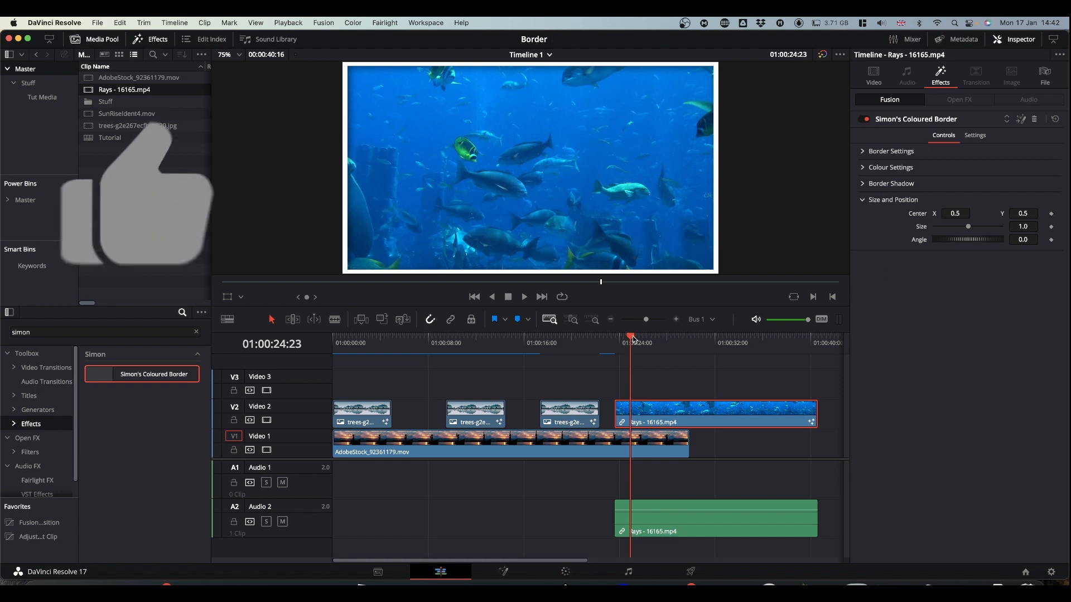
- Keyframe the Rays border's Center, Size and Angle at 01:00:23:15, changing to Center X 0.313, size 0.5 and angle 36.5 at 01:00:27:02
drag(624, 343, 614, 338)
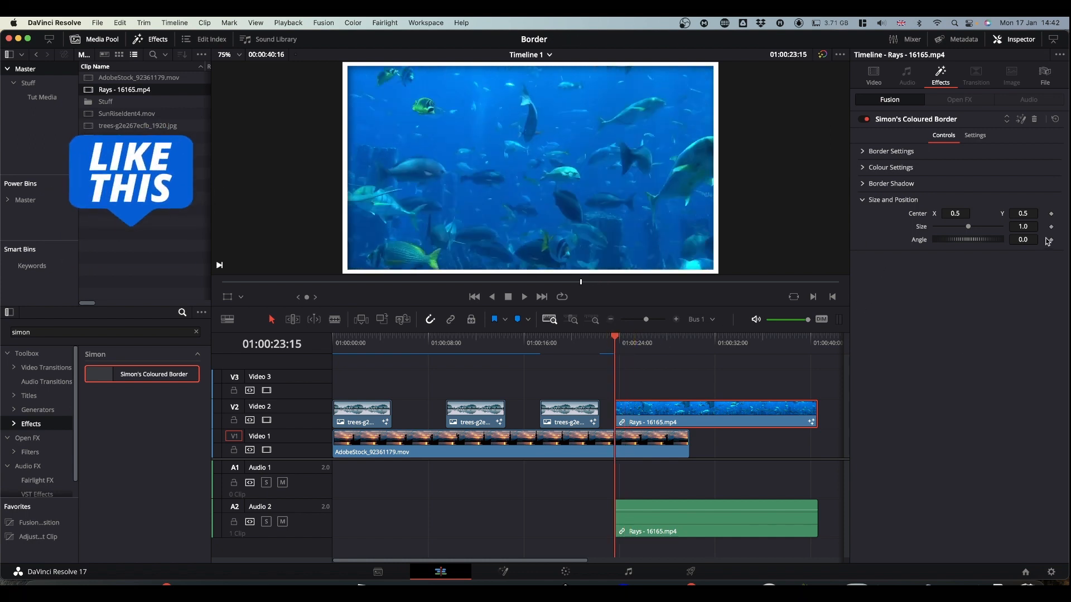
click(1052, 213)
click(1051, 226)
click(1052, 239)
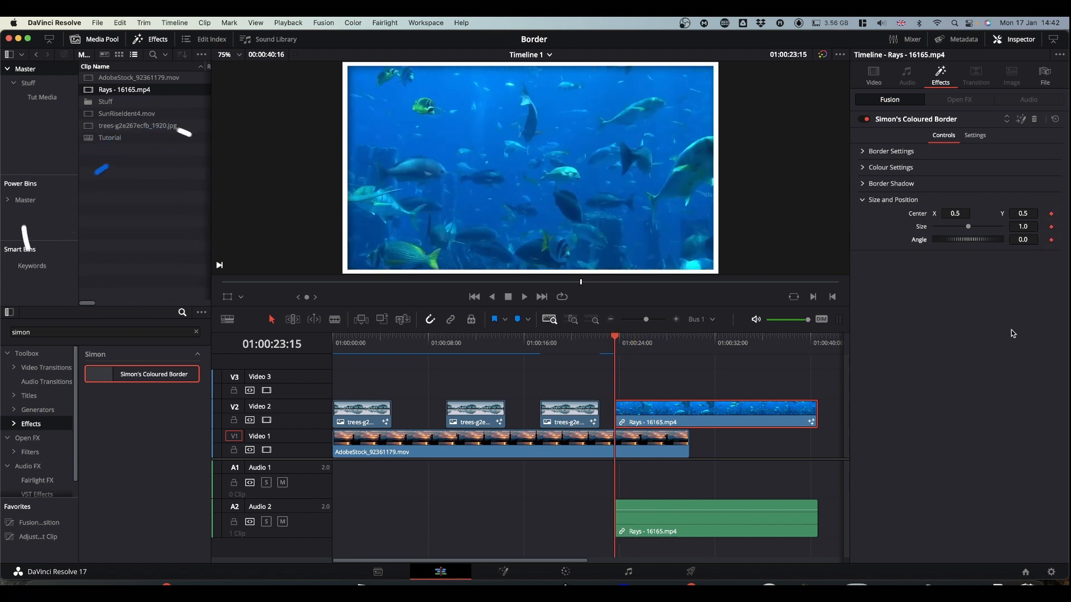
drag(652, 342, 656, 337)
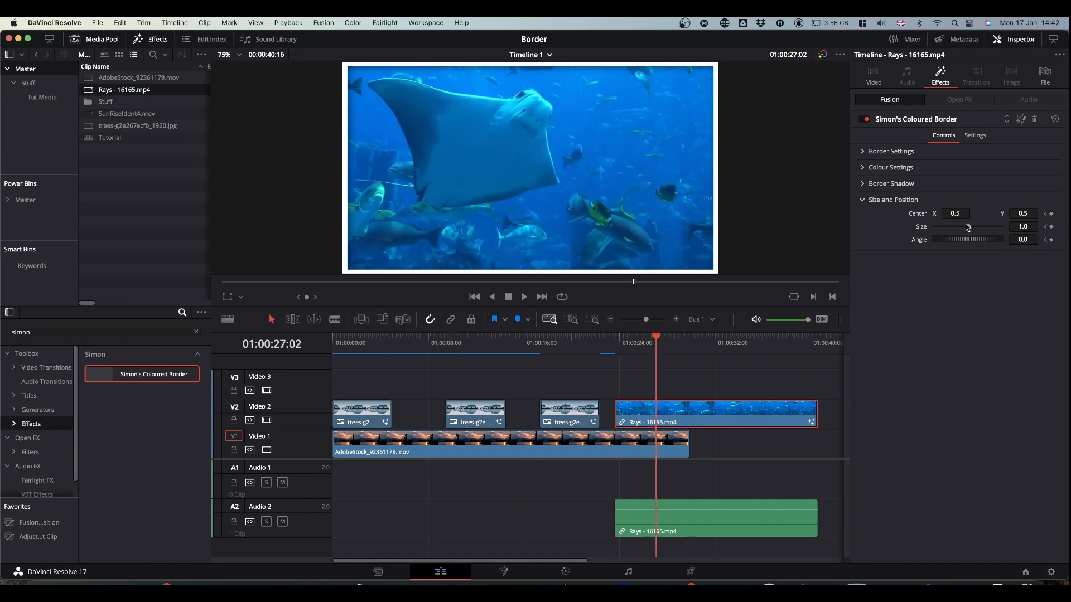
drag(968, 230, 855, 214)
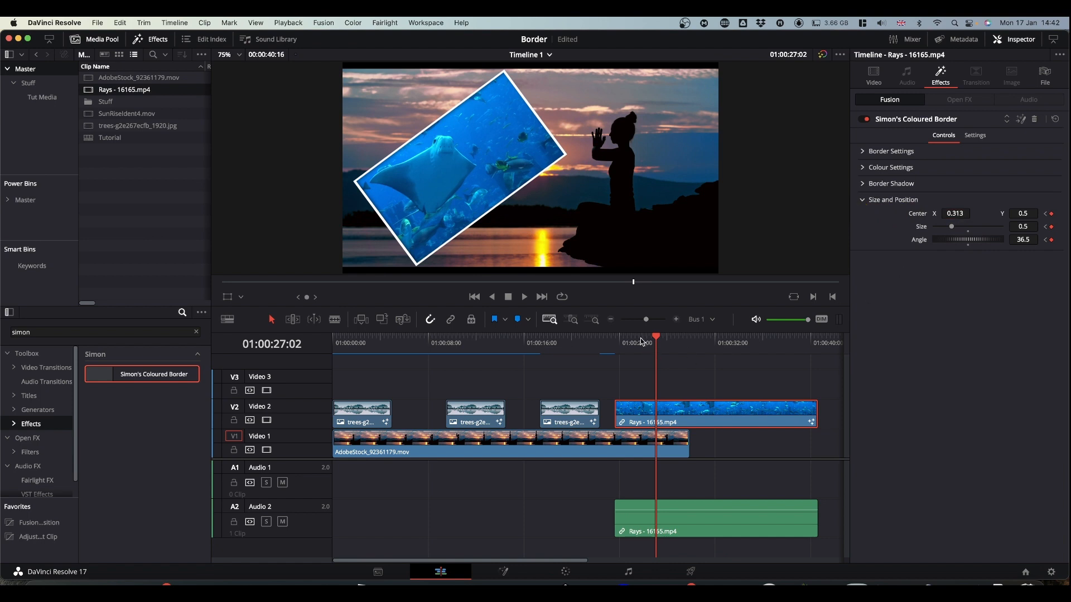
- Play back the animated border on the Rays clip twice from the clip's start
drag(656, 339, 614, 338)
key(space)
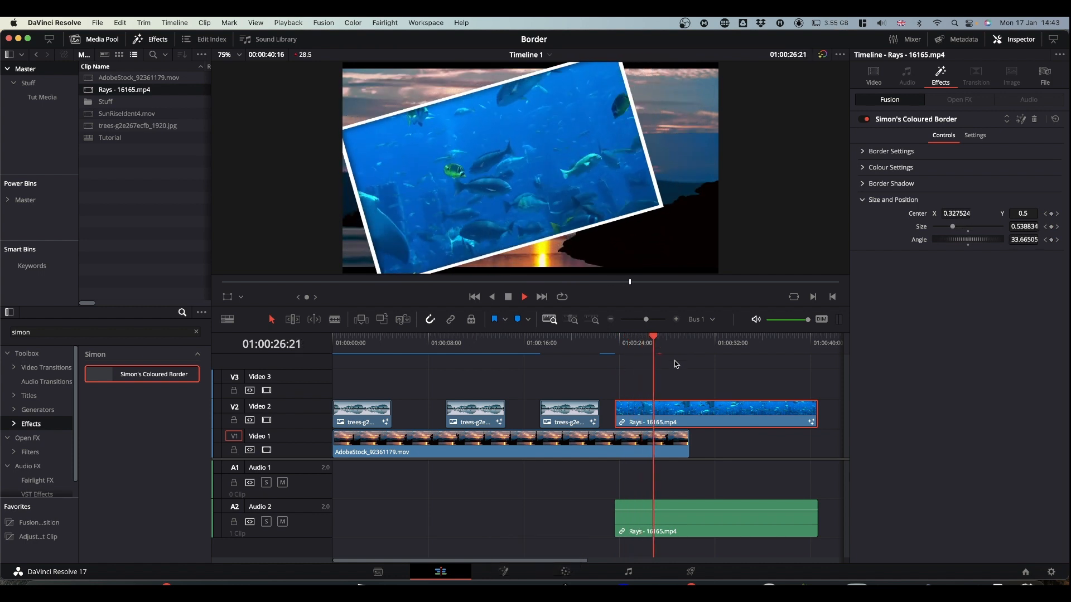
key(space)
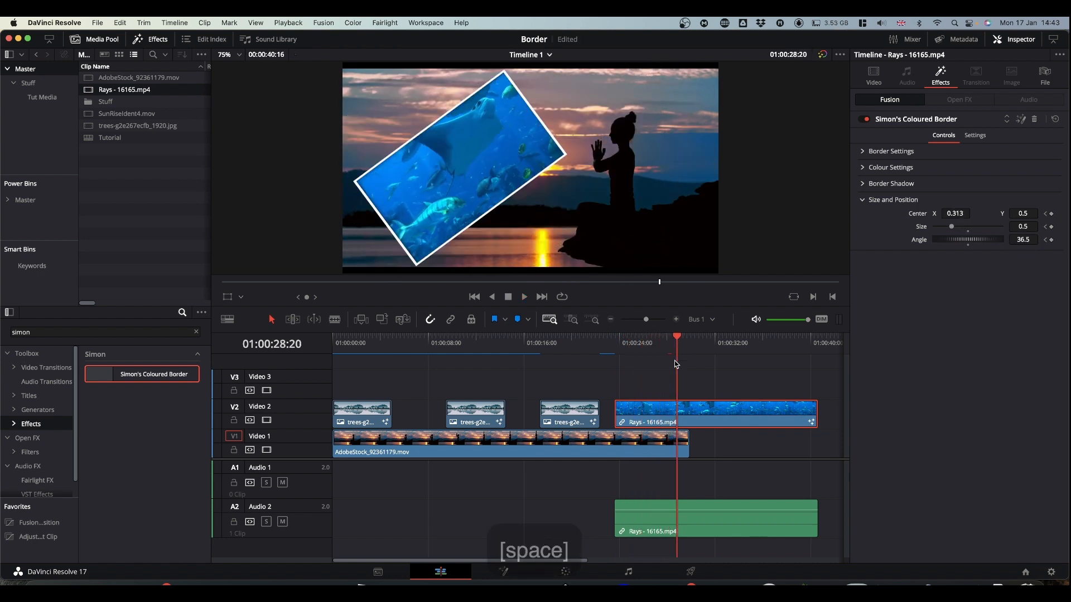
click(617, 349)
key(space)
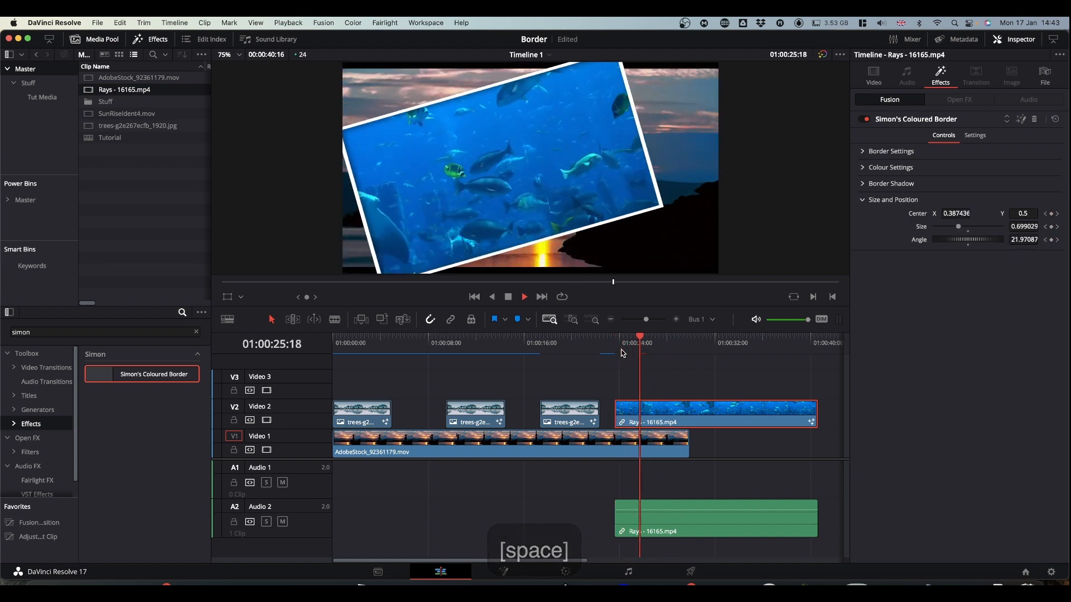
key(space)
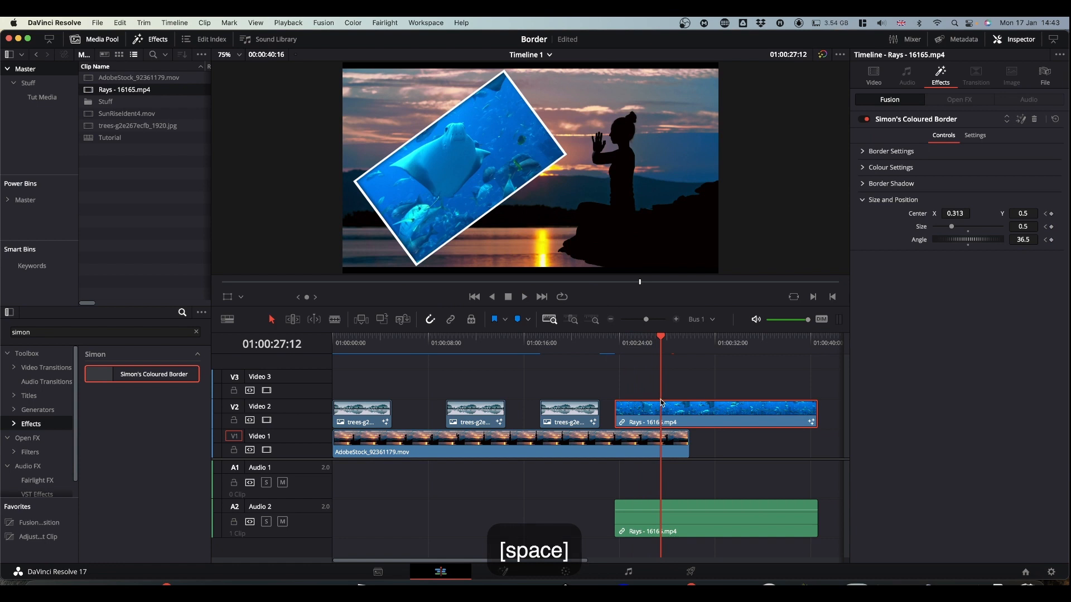
- Reset the Center, Size and Angle of the third trees clip's border effect to their defaults and save the project
click(564, 352)
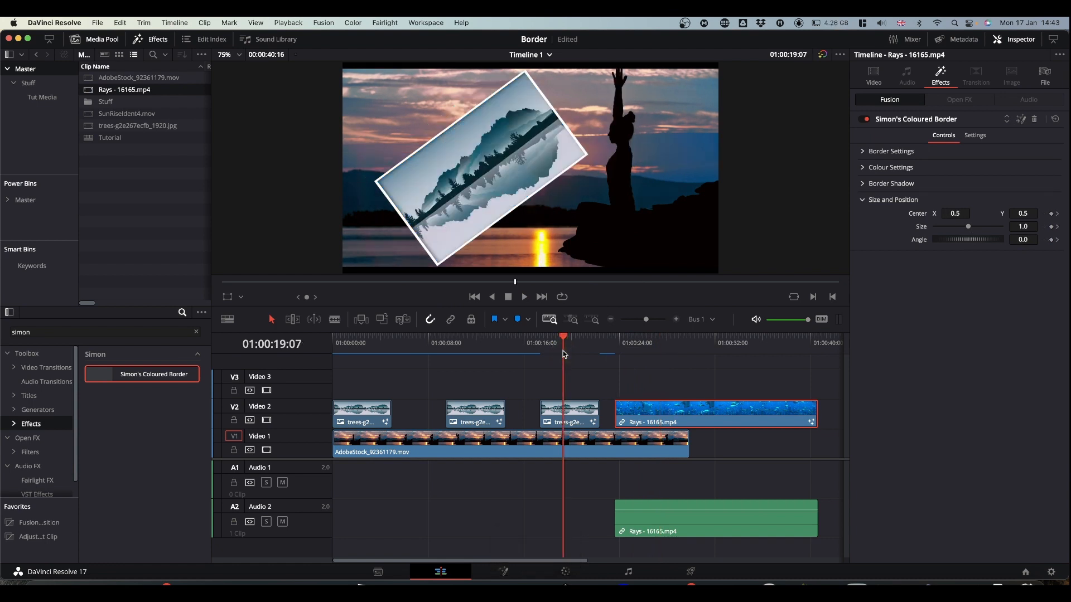
click(584, 412)
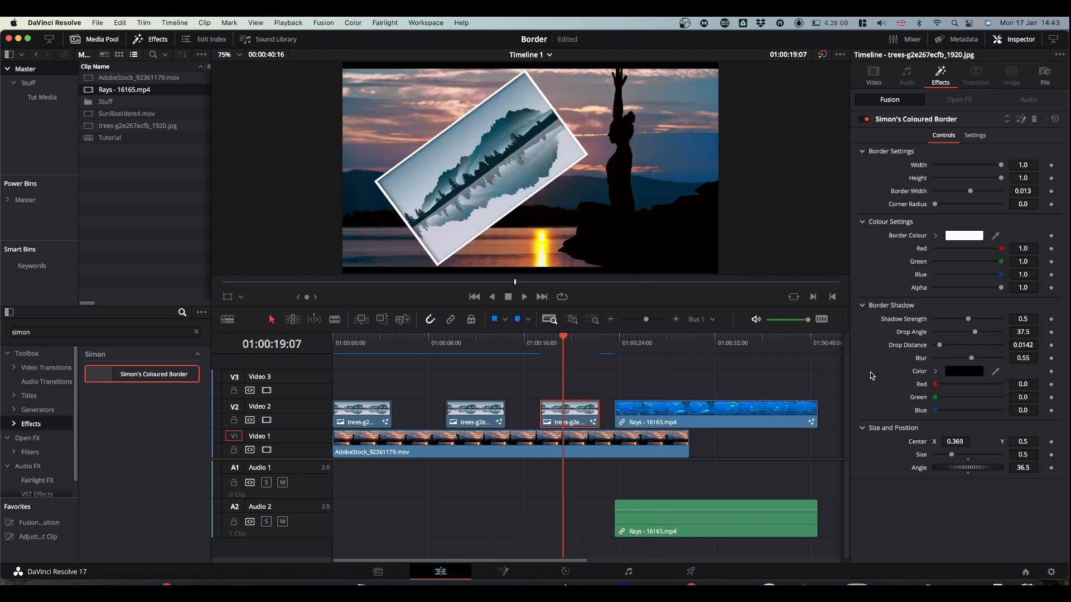
double_click(920, 447)
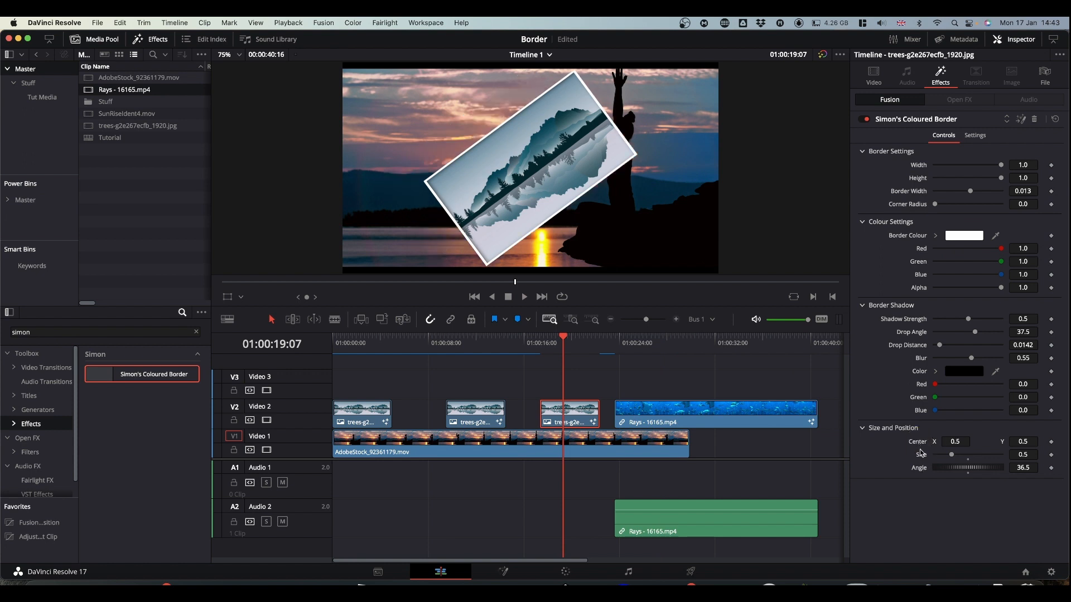
double_click(921, 455)
double_click(920, 467)
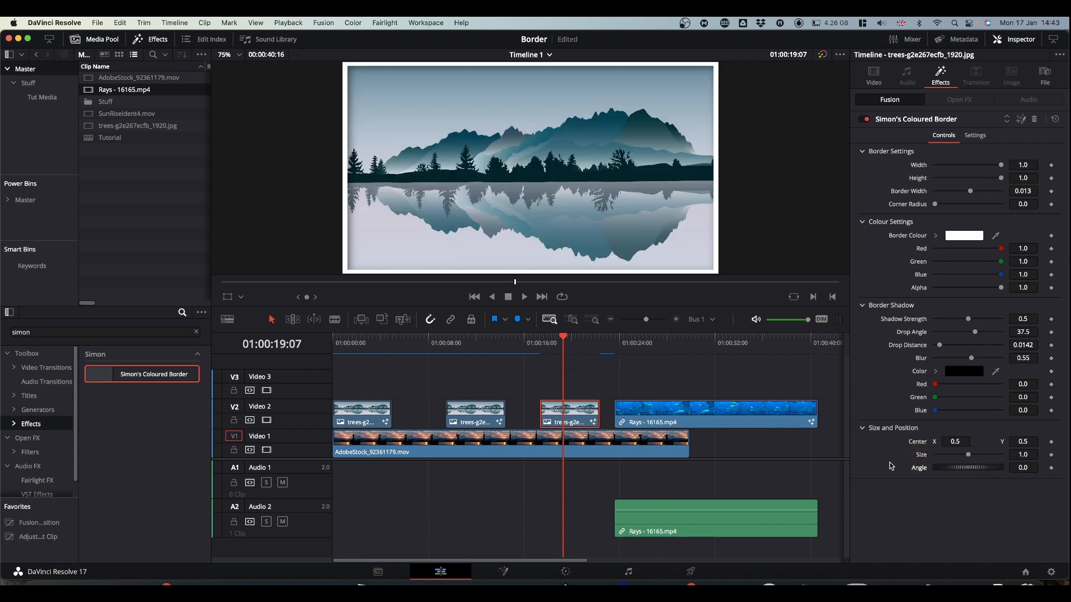
key(super+s)
- Try to keyframe the Center, Size and Angle of the third trees clip's border effect from 01:00:17:09
drag(564, 340, 541, 338)
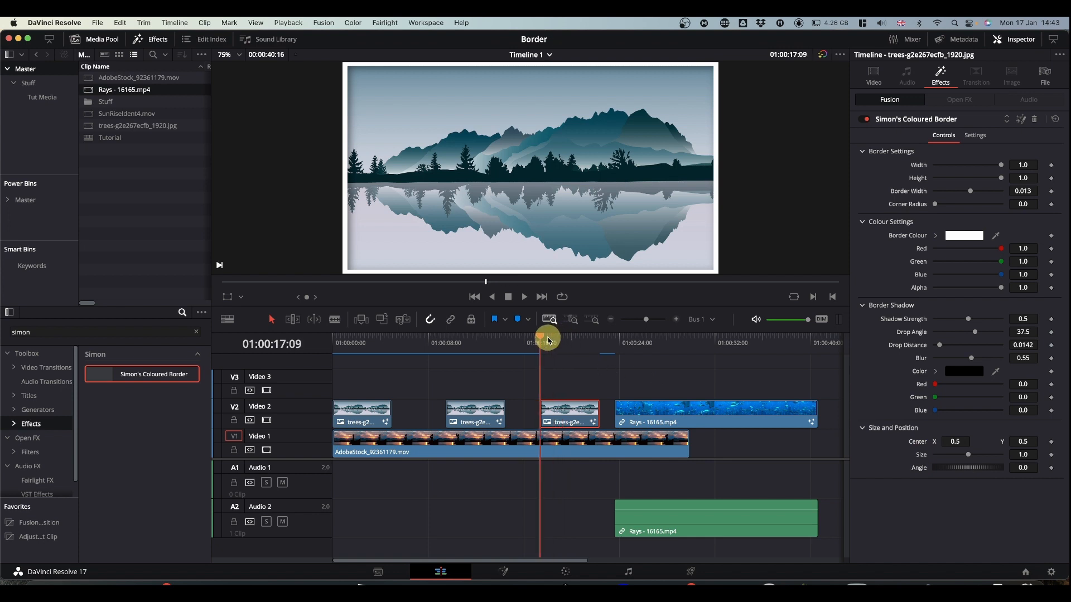
click(578, 415)
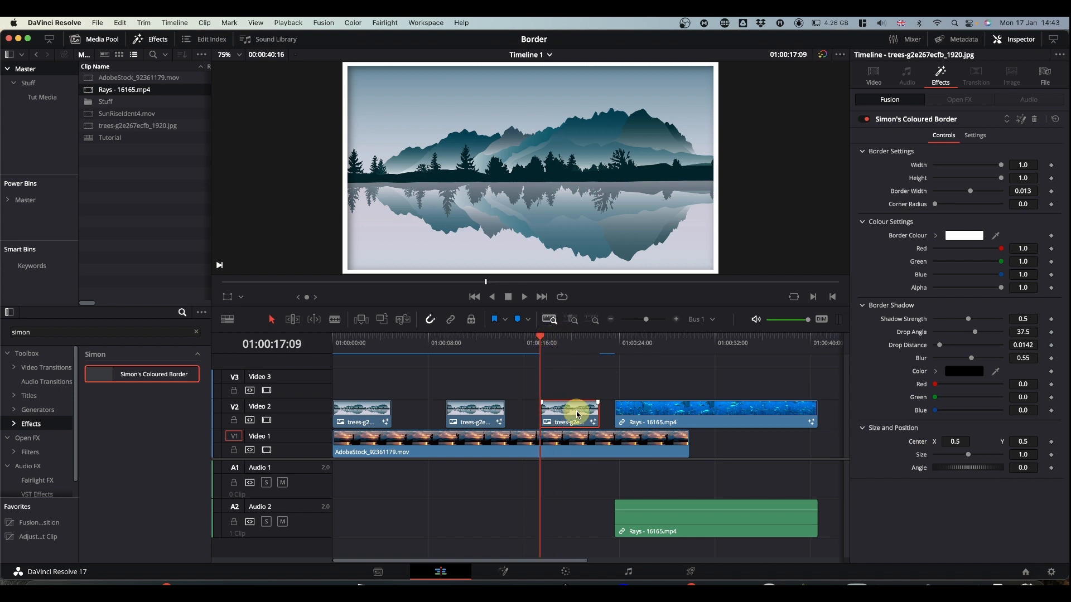
click(1052, 443)
click(1051, 454)
click(1051, 468)
click(564, 344)
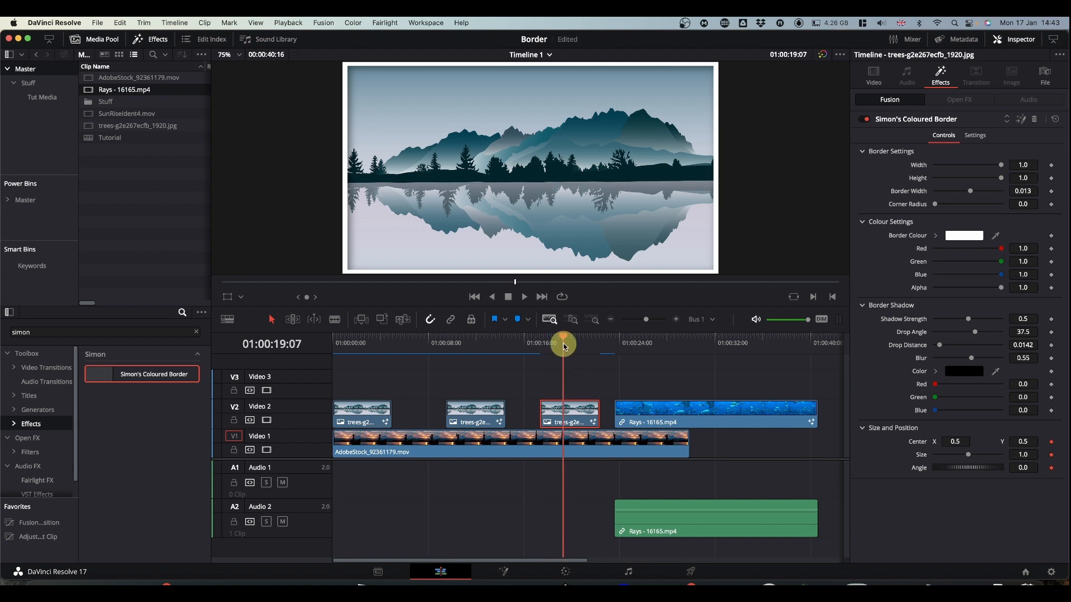
mouse_move(565, 346)
mouse_down()
mouse_move(596, 345)
mouse_move(544, 343)
mouse_move(565, 350)
mouse_up()
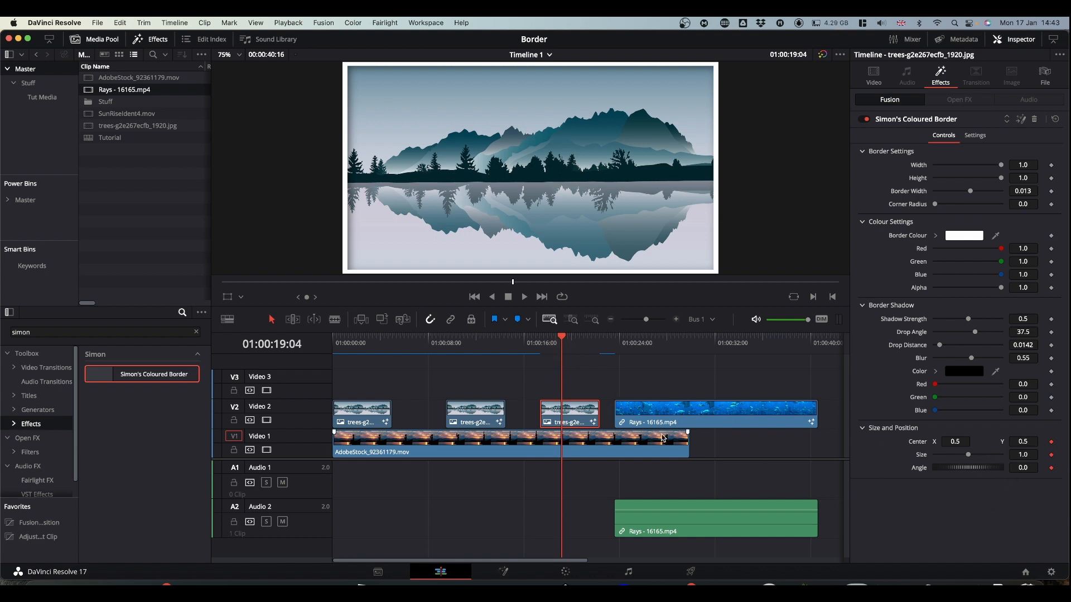
- Clear the Center, Size and Angle keyframes from the third trees clip's border effect
double_click(916, 444)
double_click(921, 459)
double_click(922, 469)
- Open the third trees clip's border effect in Fusion at 01:00:18:06, space out MediaIn1 and MediaOut1, and expand the border group
drag(563, 337, 551, 338)
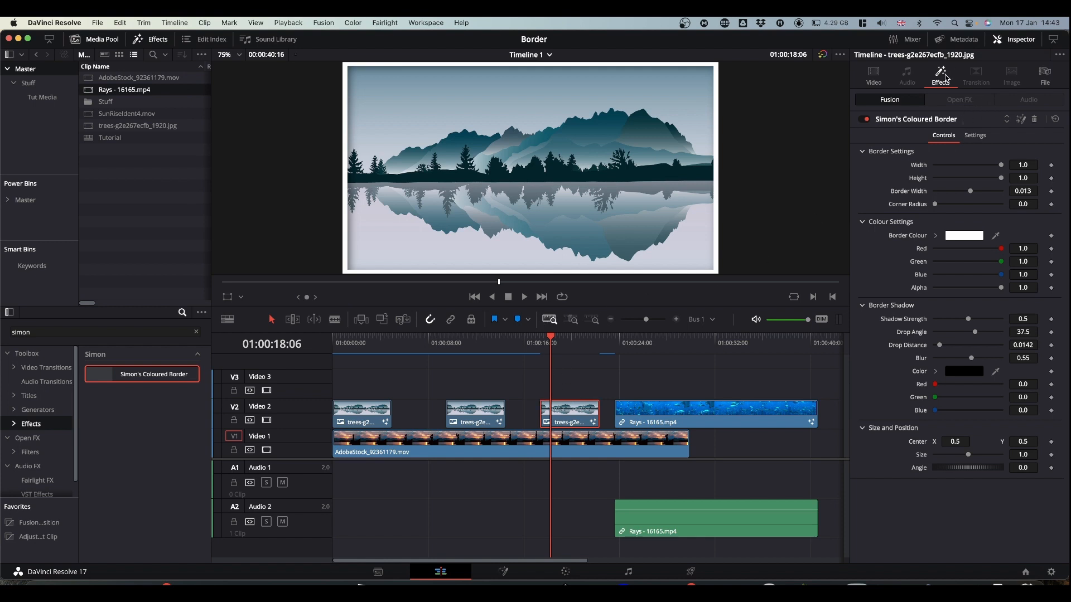
click(1023, 119)
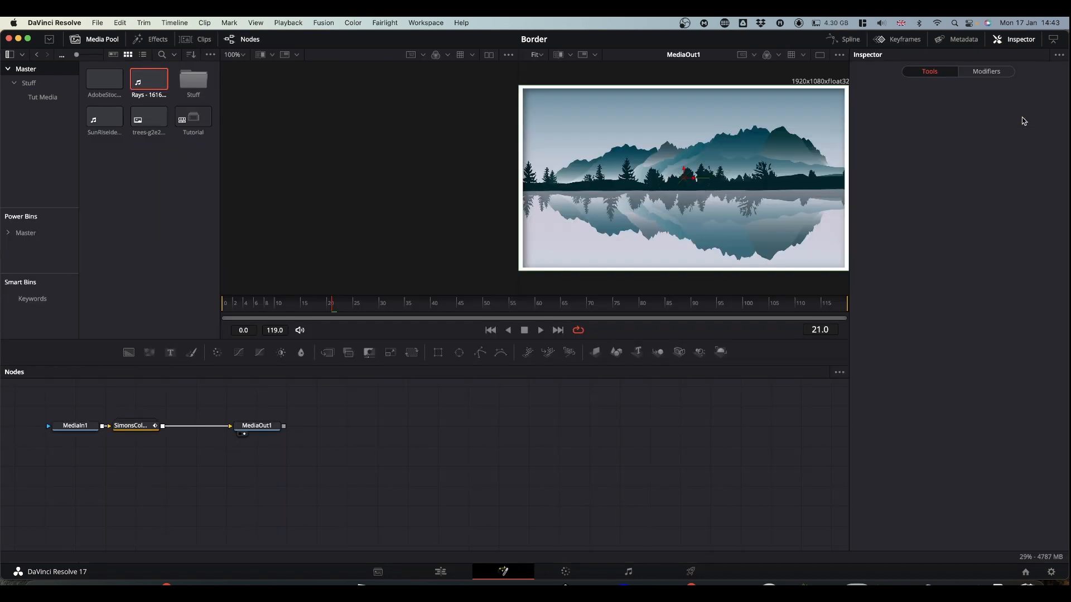
drag(210, 483, 468, 483)
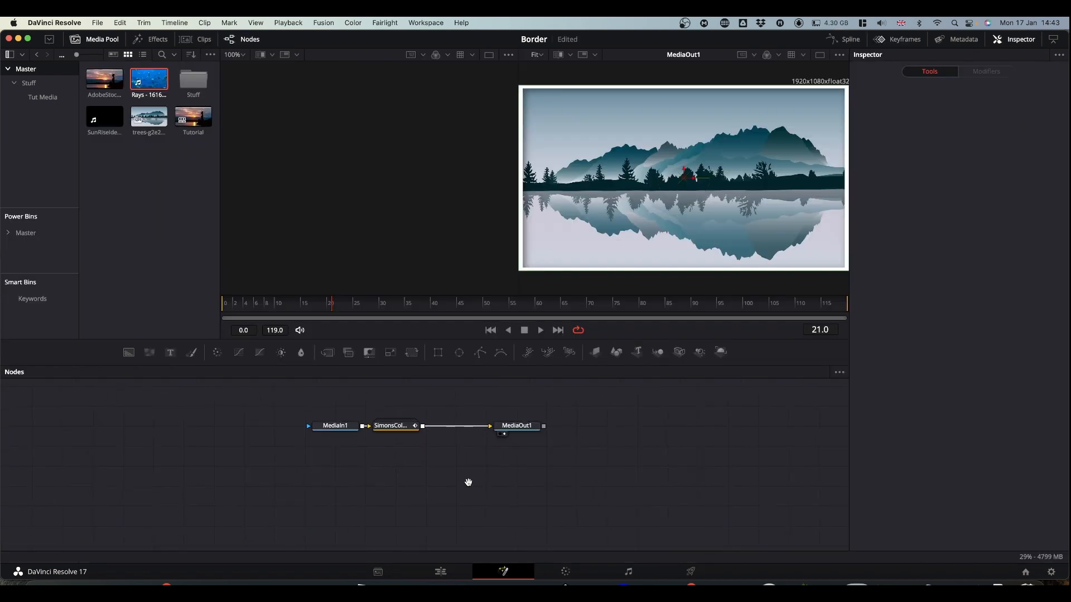
drag(338, 430, 120, 428)
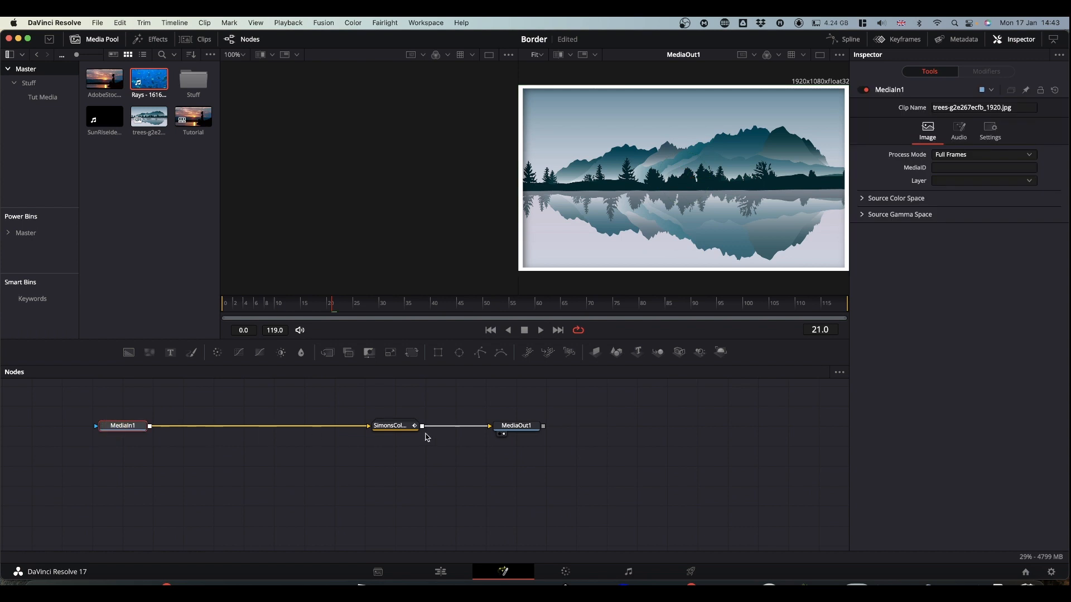
drag(517, 426, 700, 426)
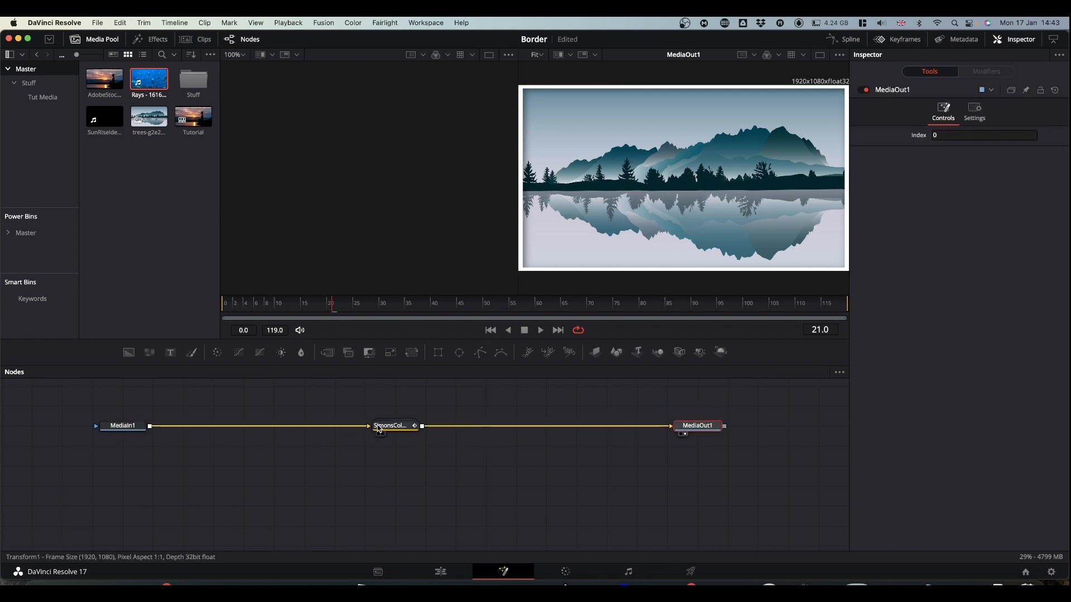
double_click(395, 428)
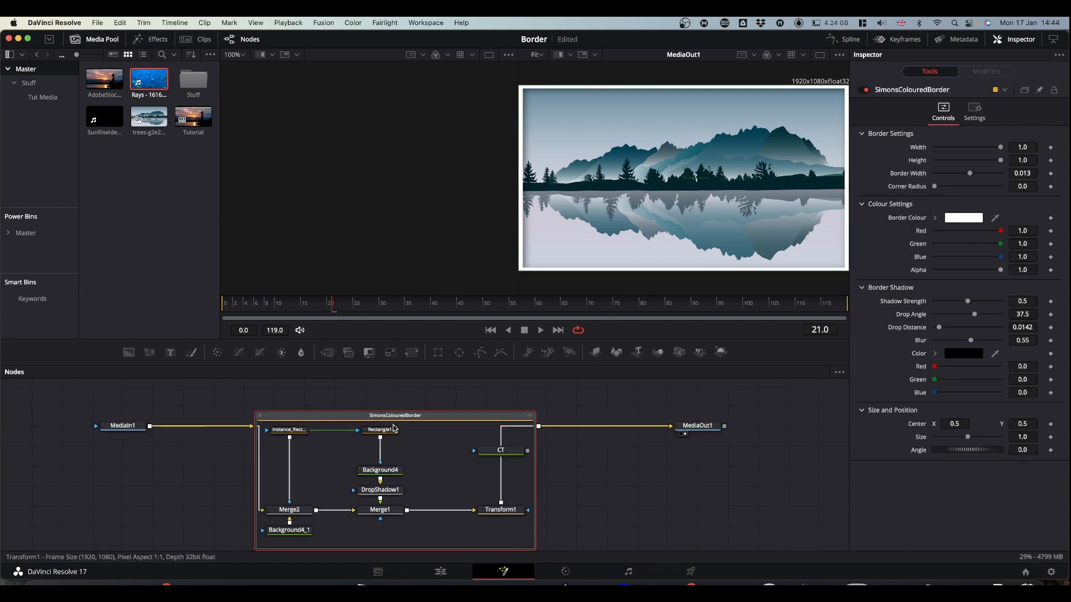
- Keyframe Center, Size and Angle of the border group's Transform1 node at frame 21, with Center X 0.273, size 0.47 and angle 36.5
click(505, 511)
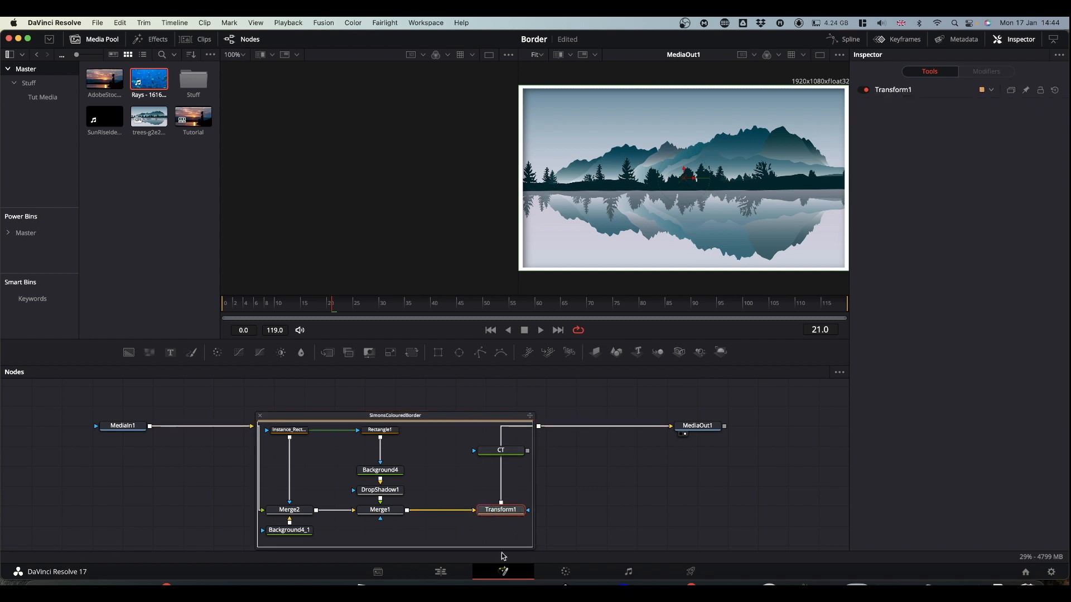
double_click(503, 512)
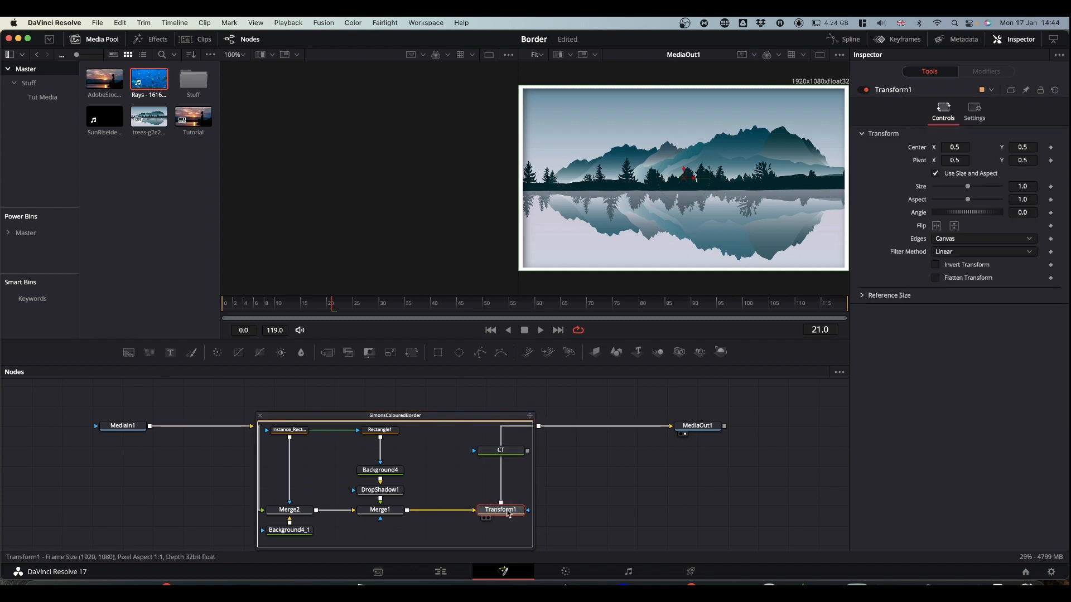
click(1051, 148)
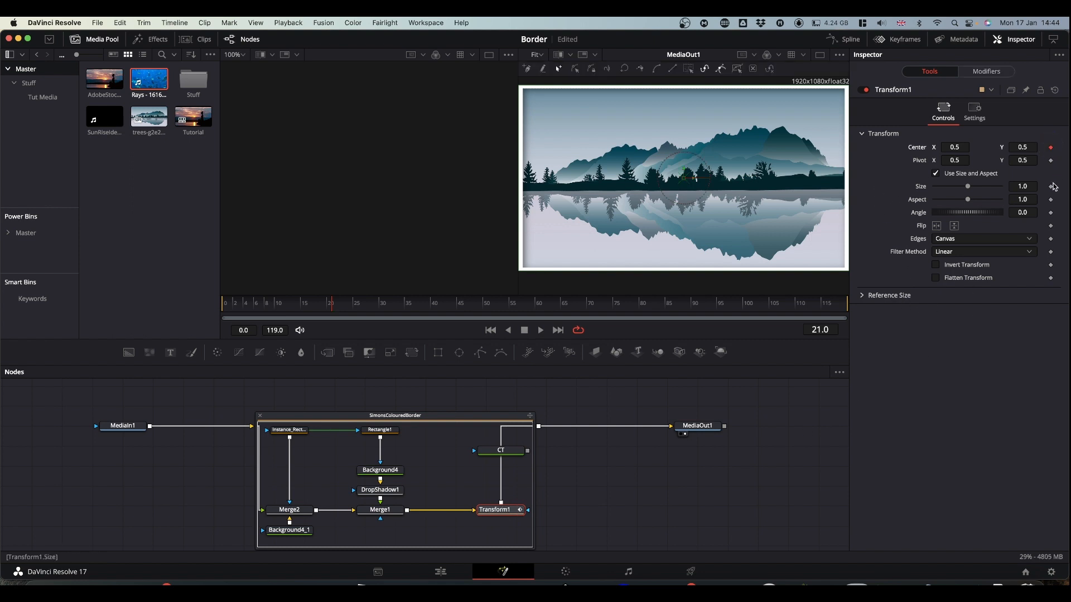
click(1051, 186)
click(1051, 212)
drag(971, 190, 950, 186)
drag(953, 146, 837, 149)
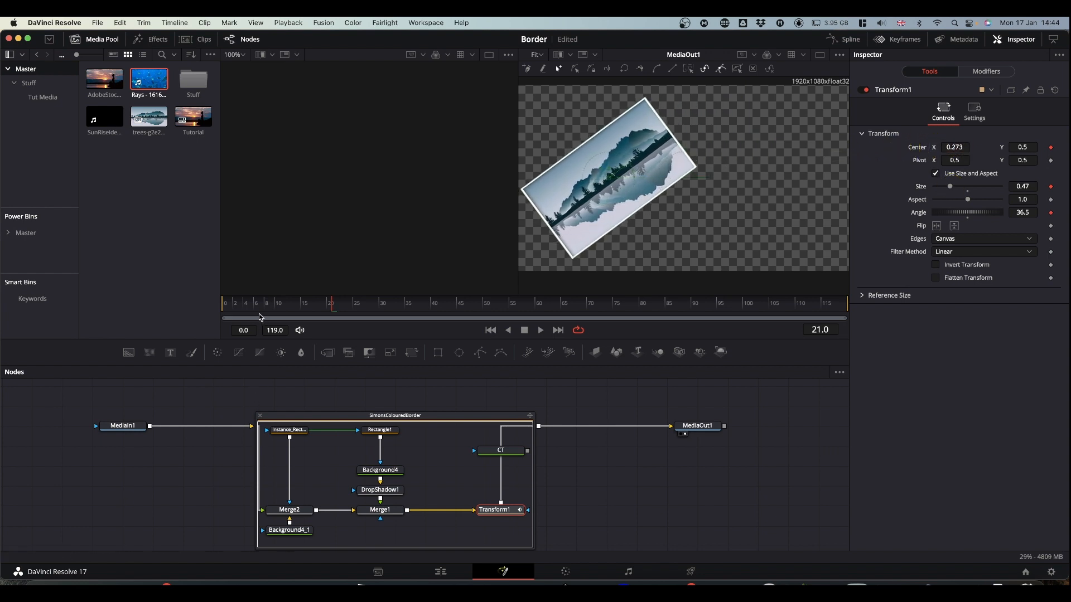
- Keyframe Transform1 at frame 0 with Center X 0.5, size 1.0 and angle 0.0
click(202, 315)
click(224, 307)
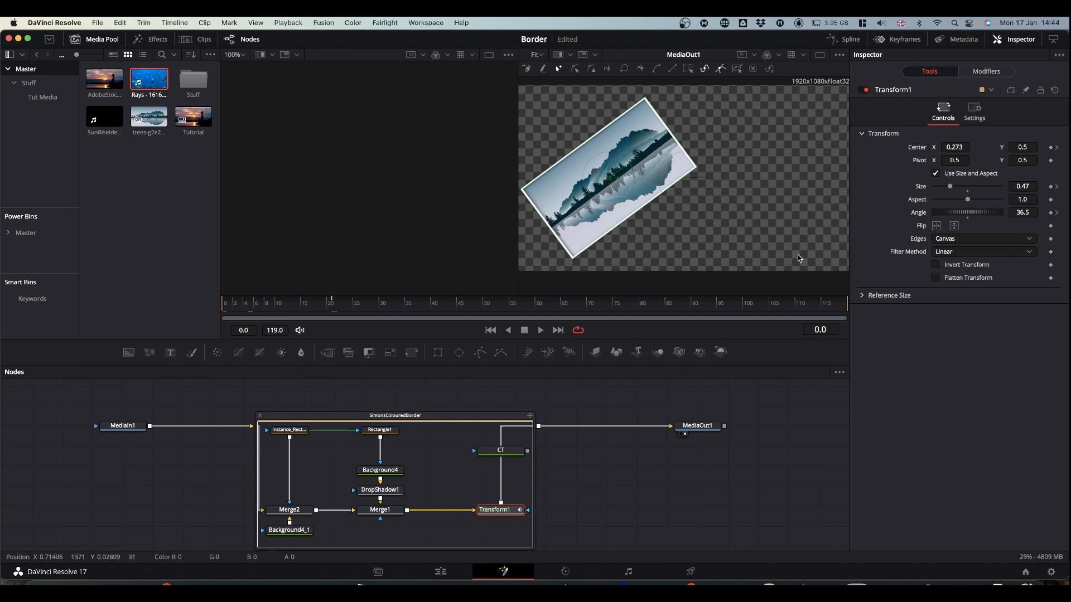
click(955, 147)
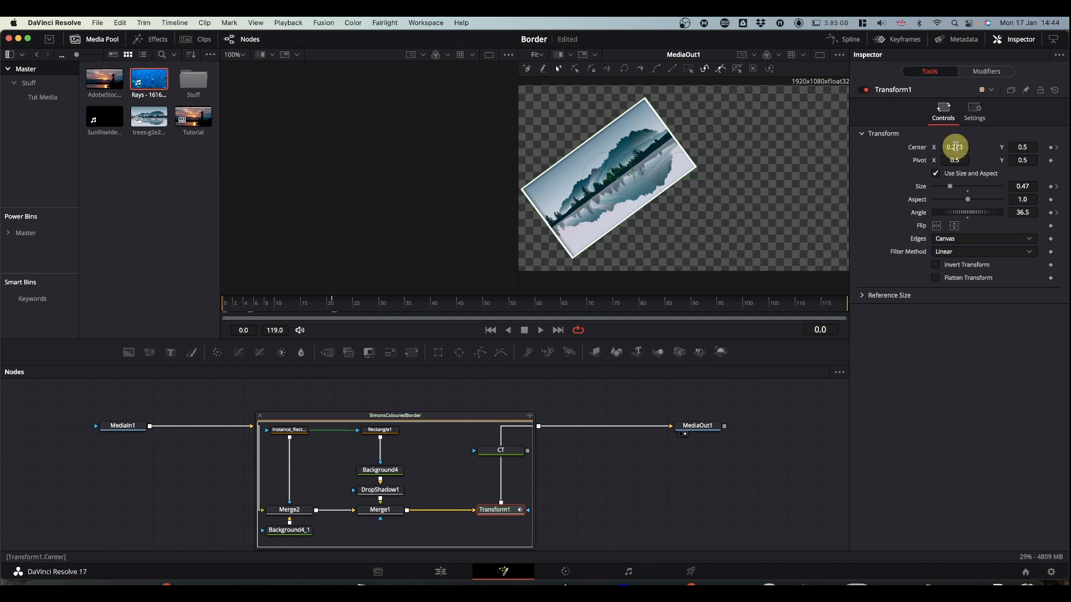
key(BackSpace)
text(.)
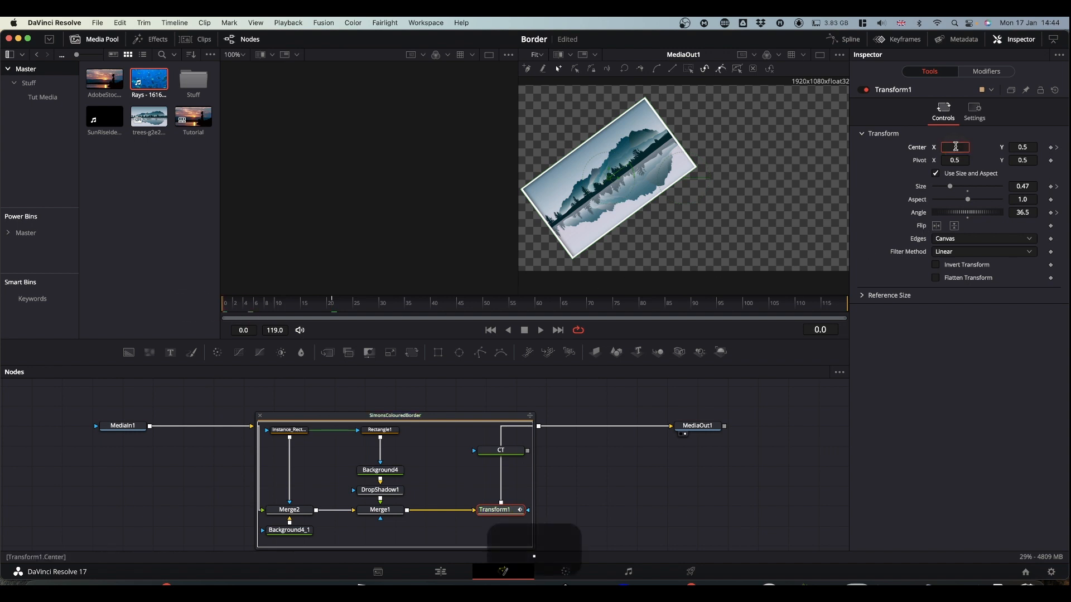
text(5)
click(1006, 333)
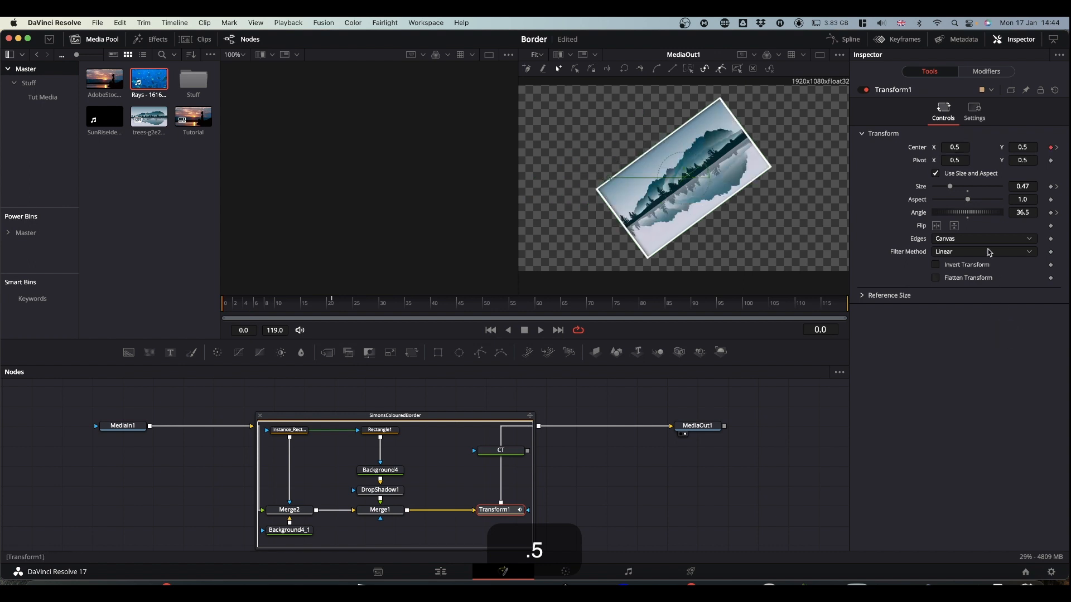
double_click(968, 188)
double_click(968, 214)
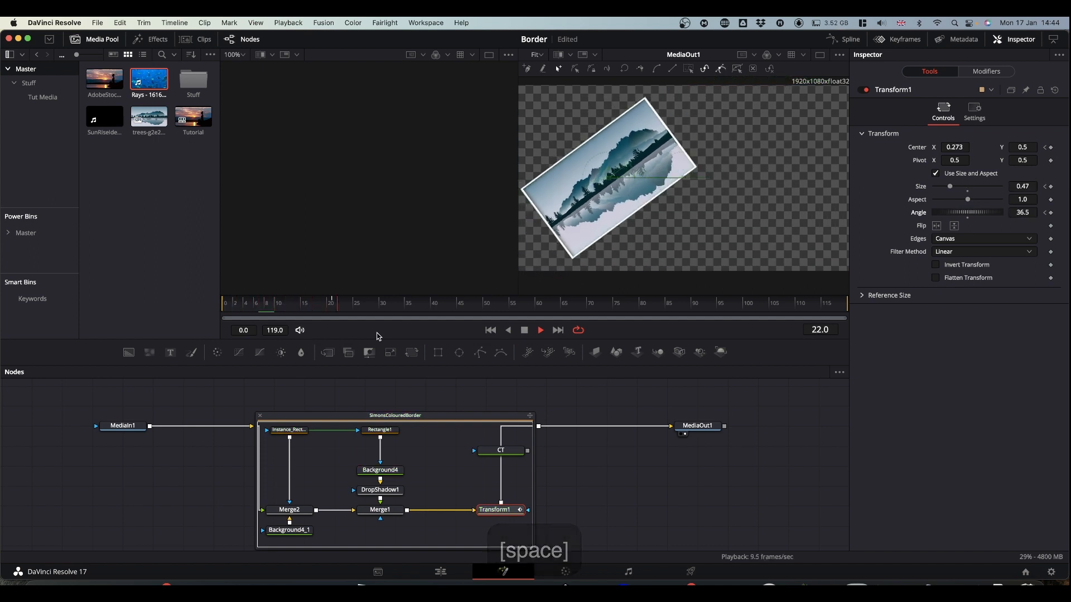
- Play back the border animation in Fusion, and on the Edit timeline from the start of the third trees clip
key(space)
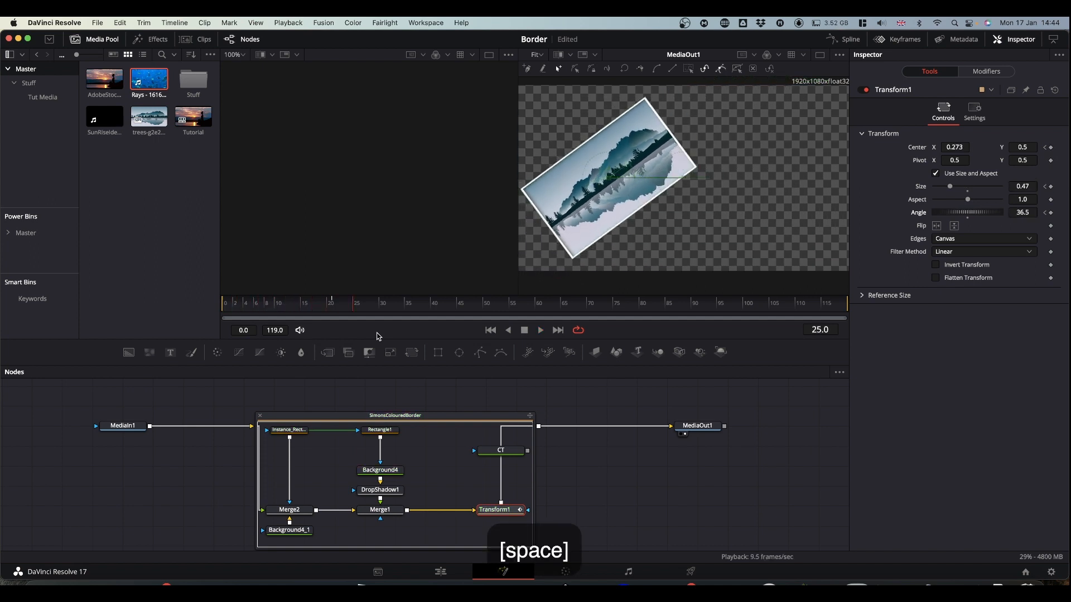
click(445, 574)
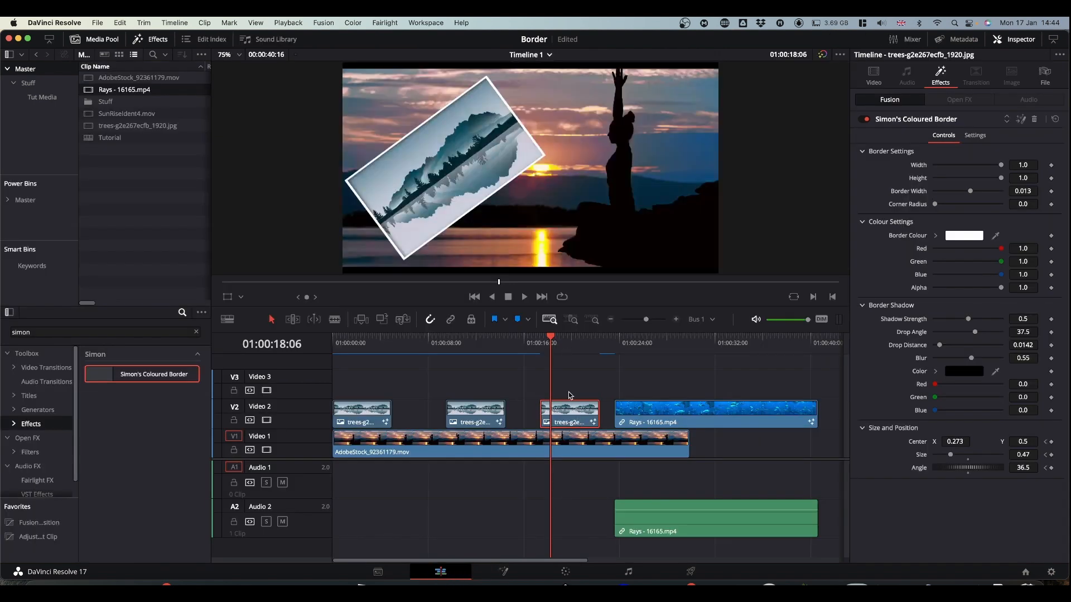
click(540, 341)
key(space)
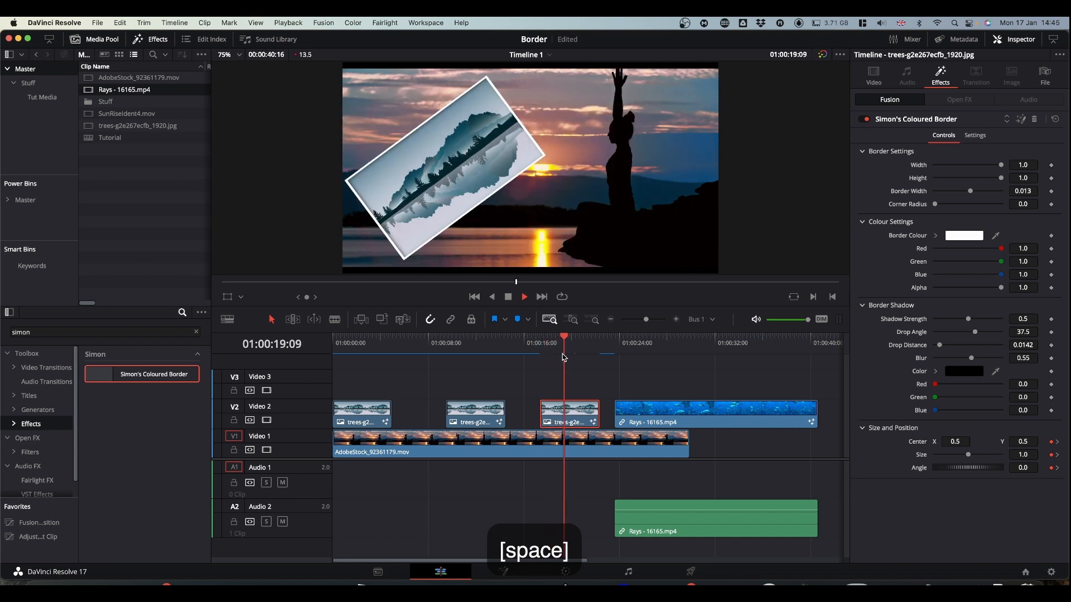
key(space)
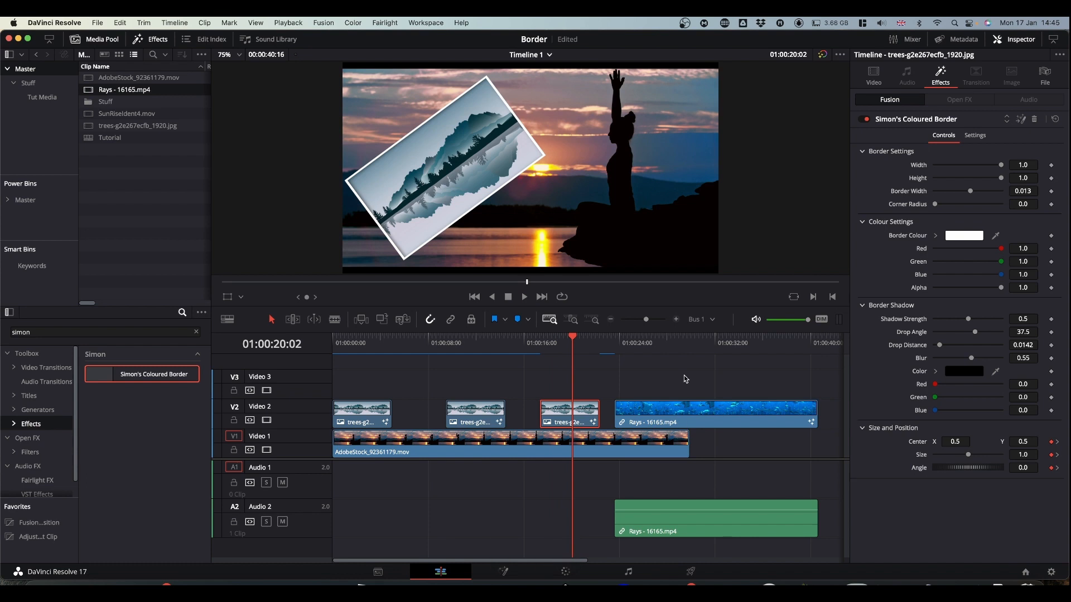
- Try to install the Simon's_Coloured_Border.drfx bundle from Finder into the Fusion page, cancelling the overwrite of the existing bundle
key(super+Tab)
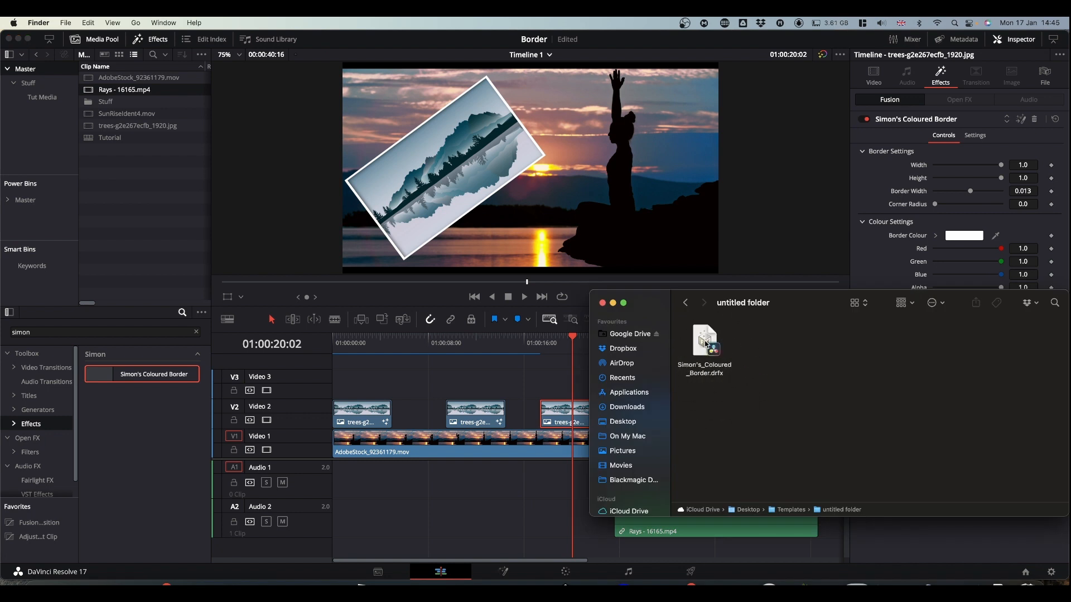
click(456, 519)
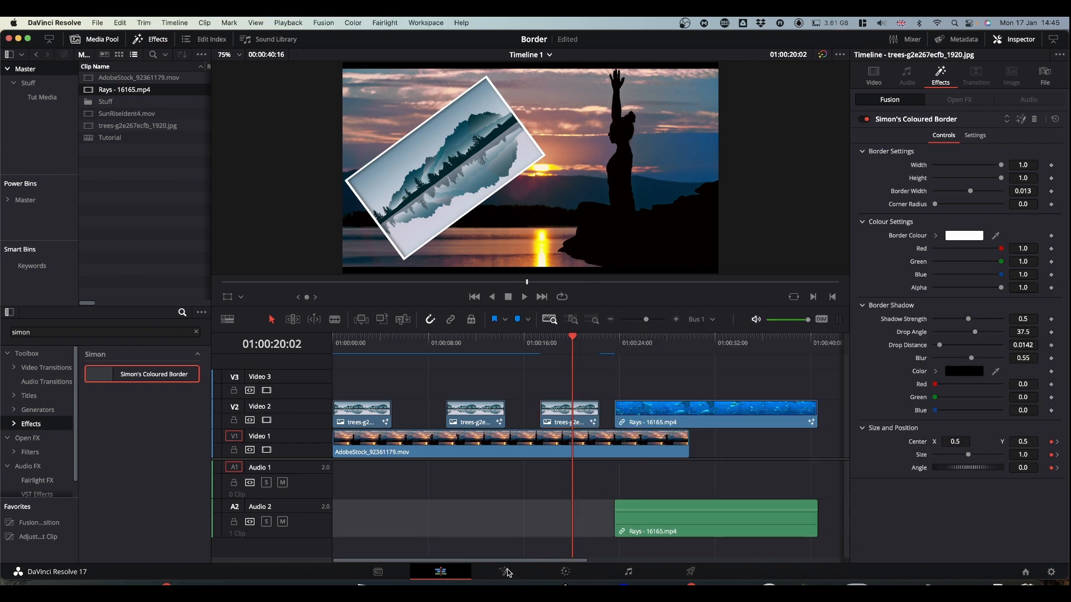
click(508, 573)
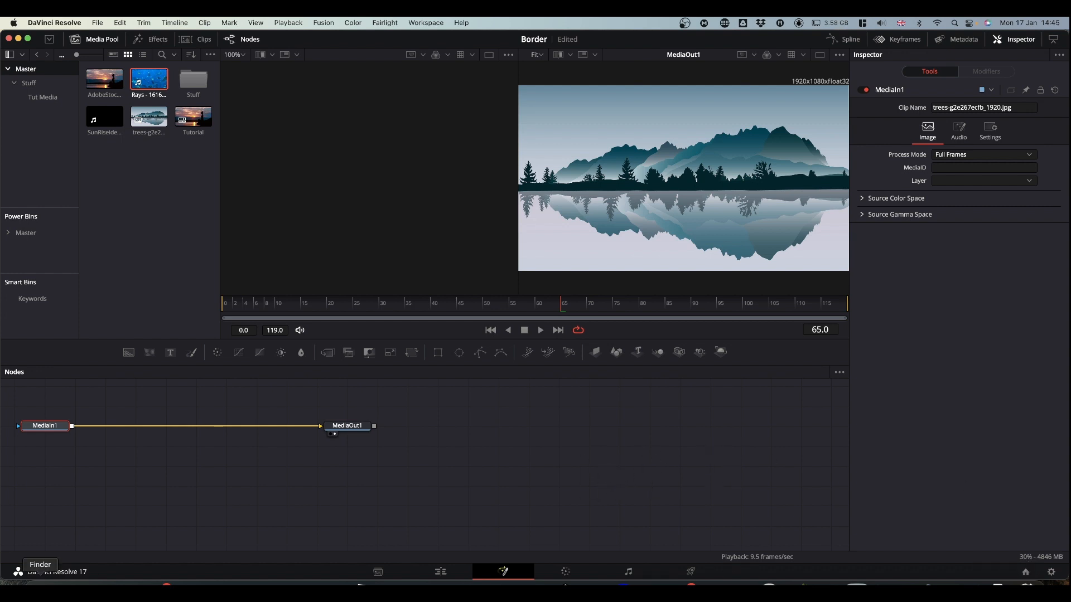
click(39, 581)
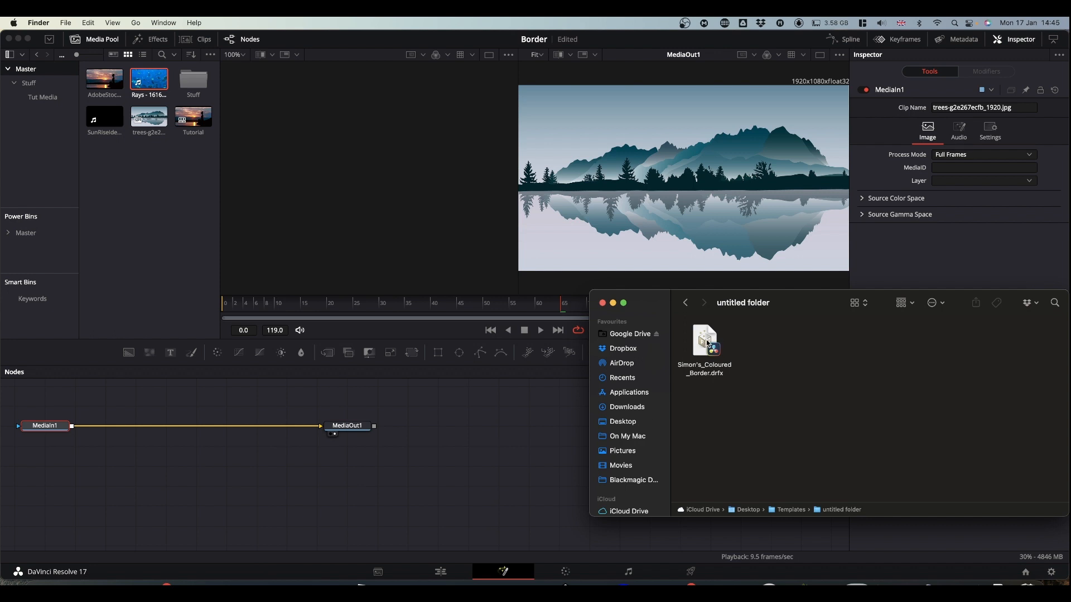
drag(707, 344, 493, 450)
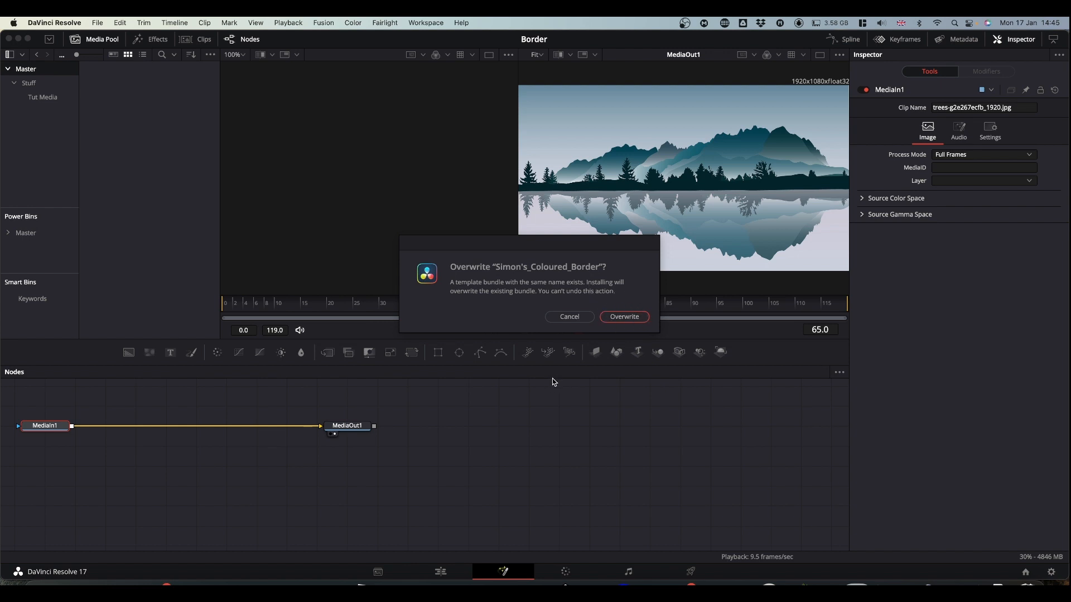
click(568, 317)
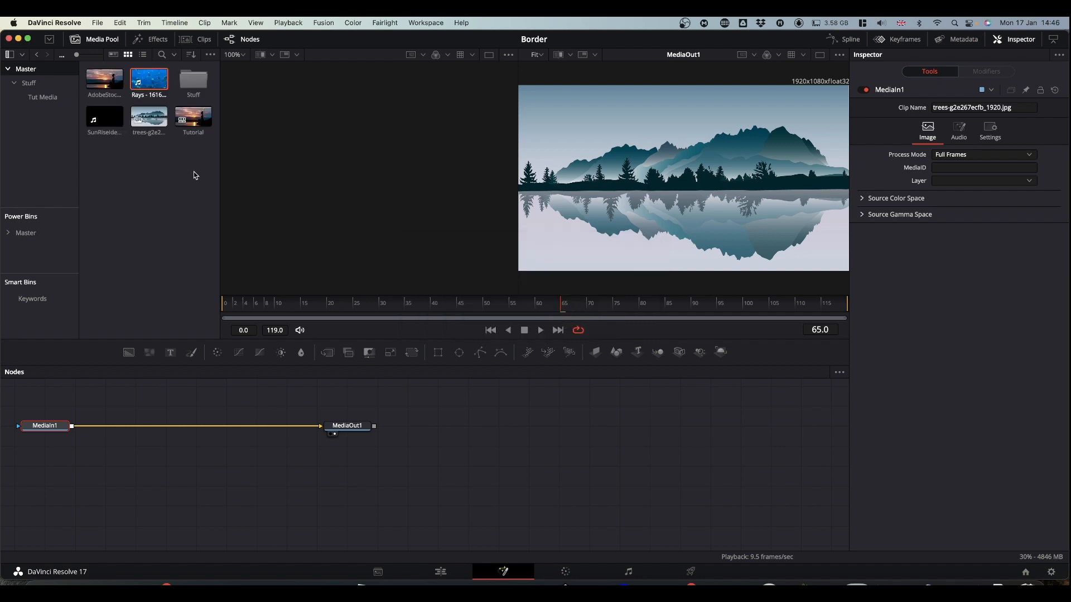
- Look up the Simon category among the Edit effects templates in the Fusion effects library
click(152, 39)
click(6, 87)
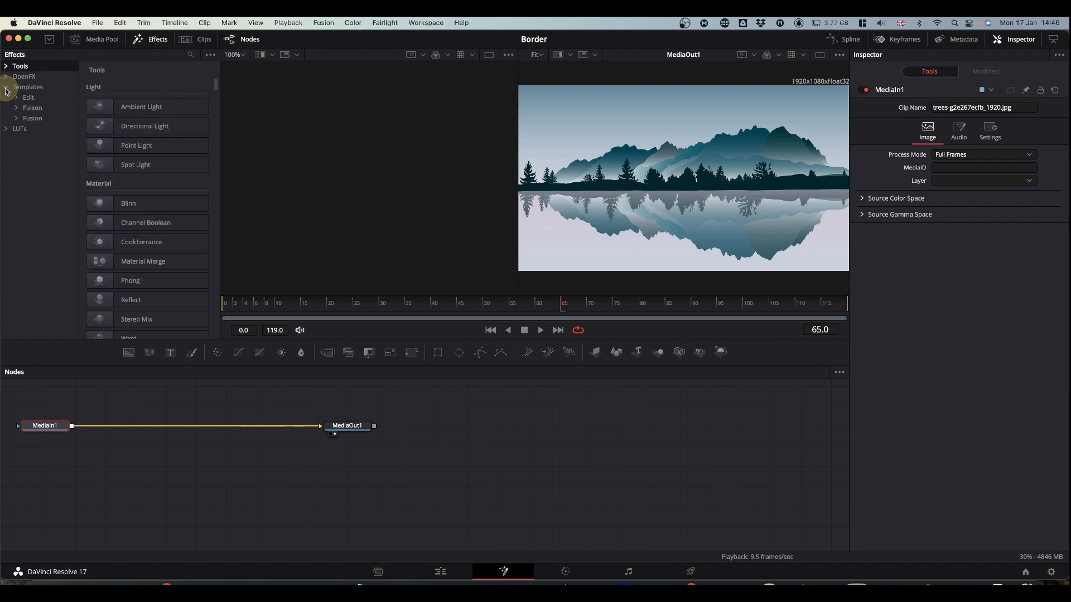
click(15, 98)
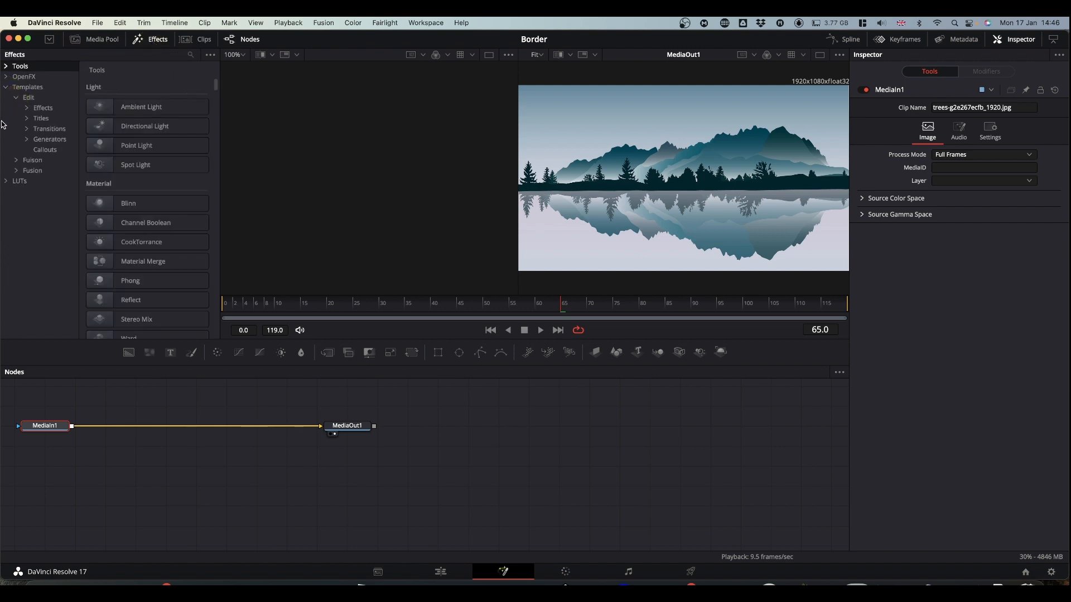
click(27, 107)
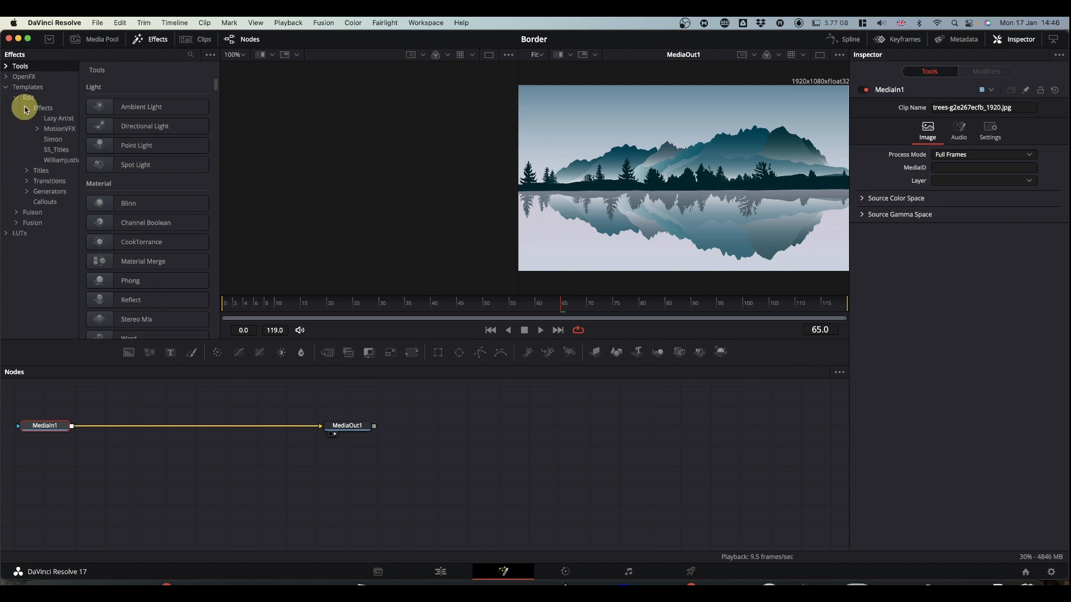
click(57, 144)
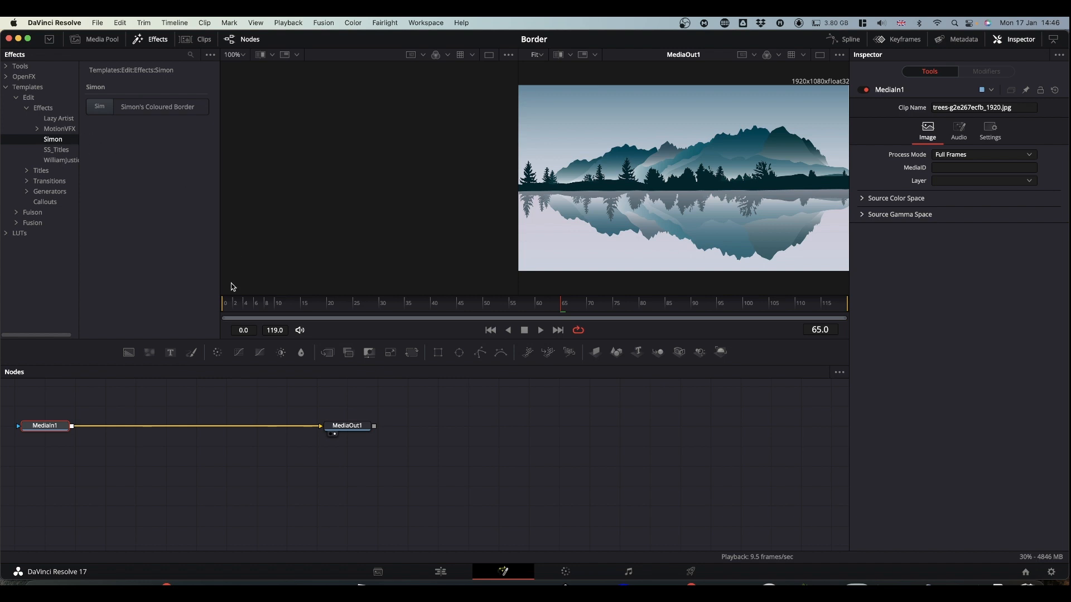
- Return to the Edit timeline and move the playhead to the start of the Rays - 16165.mp4 clip at 01:00:23:15
click(441, 571)
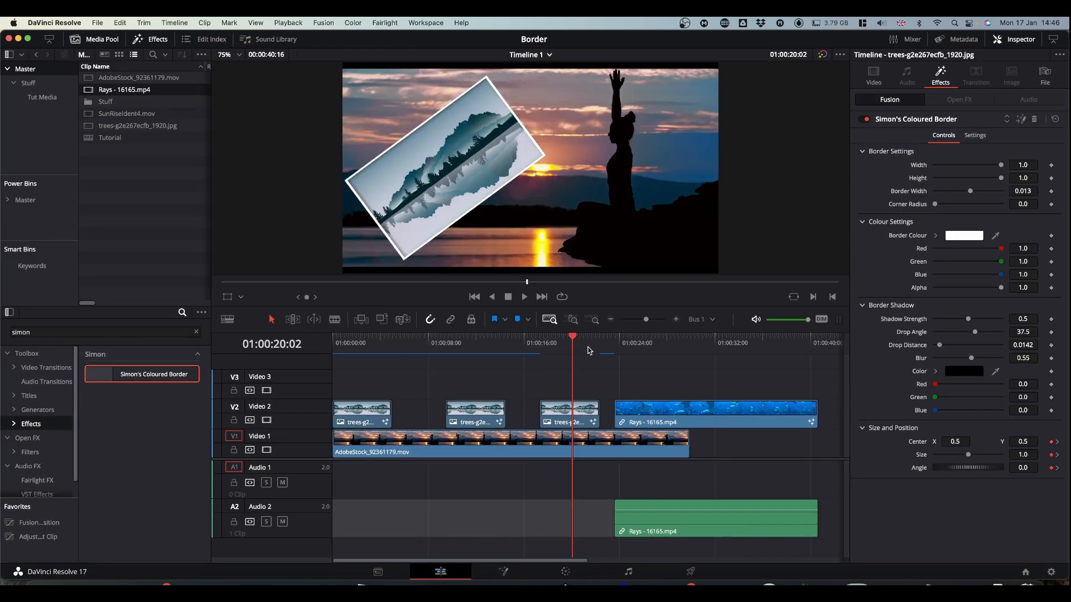
drag(574, 339, 617, 346)
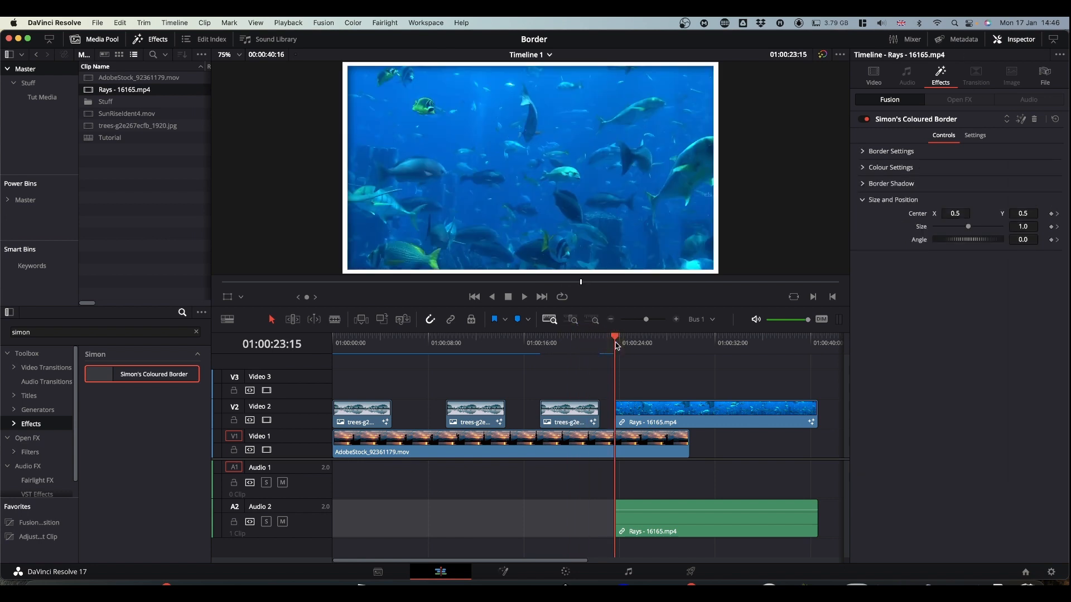